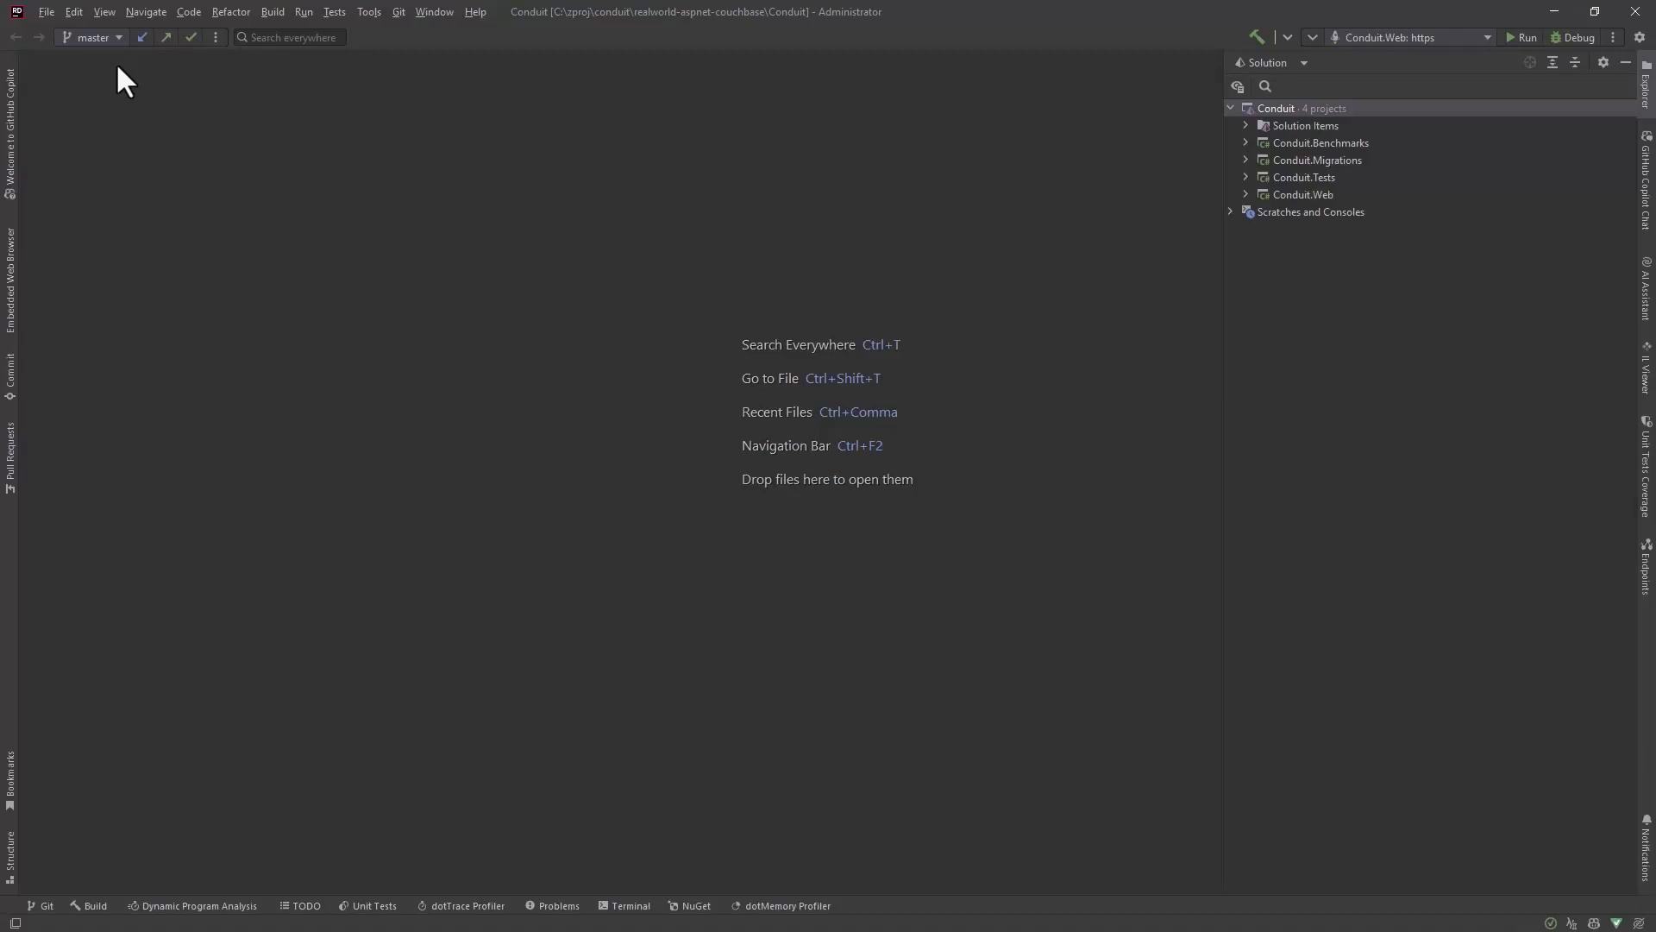
Step: Open the IDE's plugin settings and search the marketplace for Couchbase
click(46, 12)
click(79, 183)
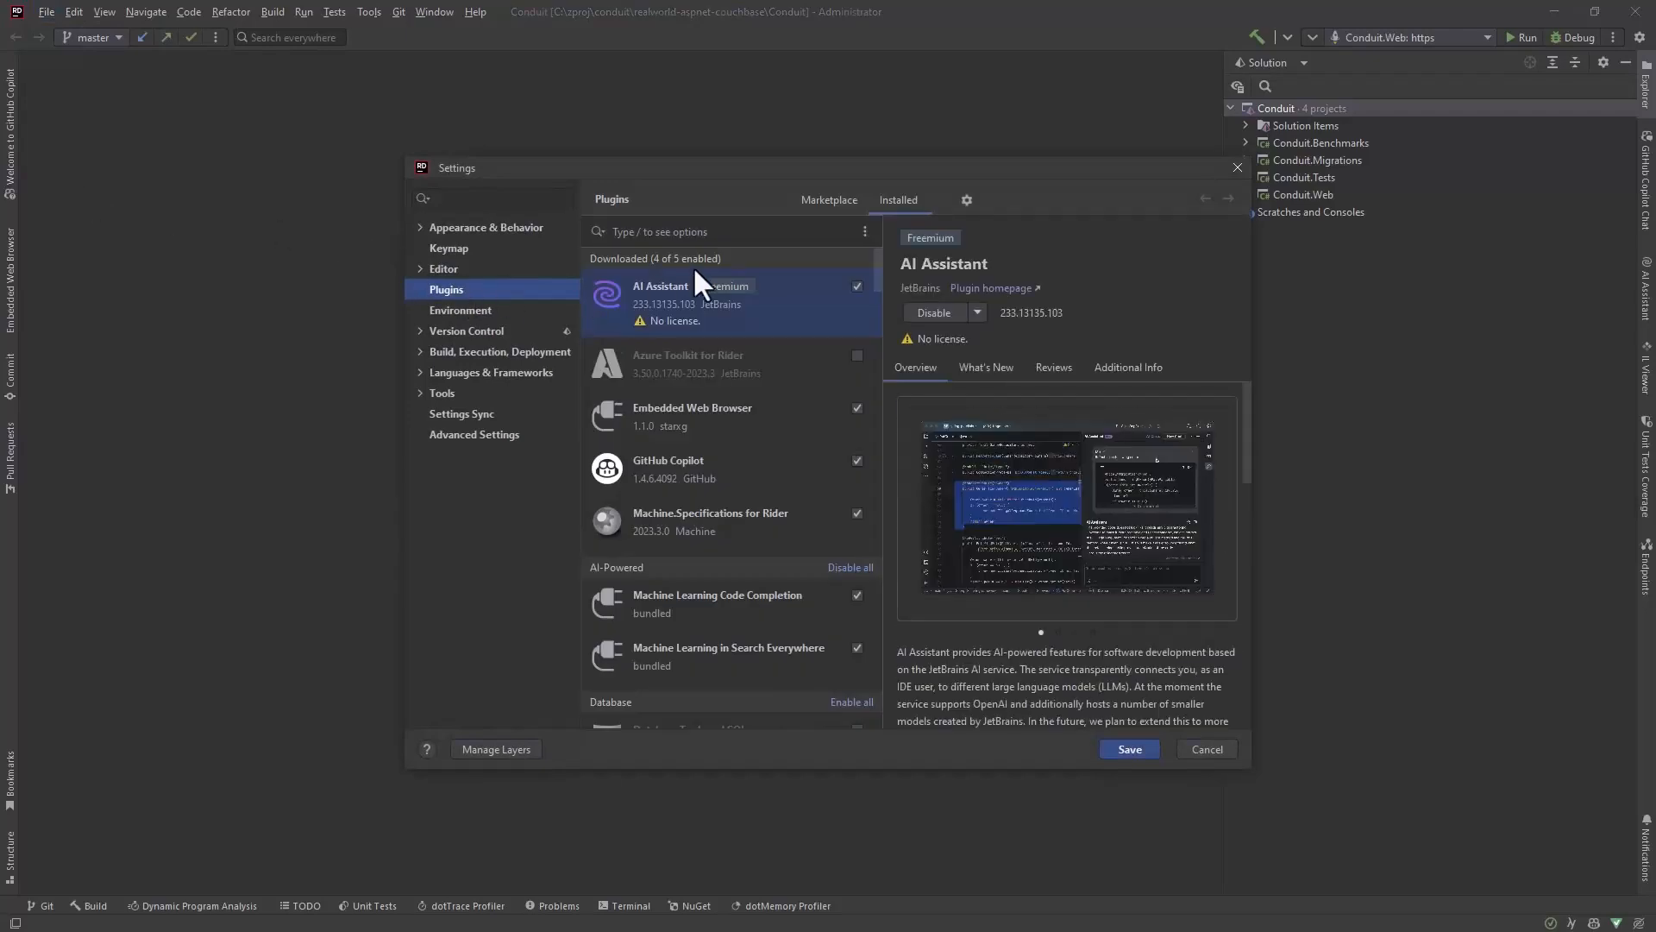
click(827, 203)
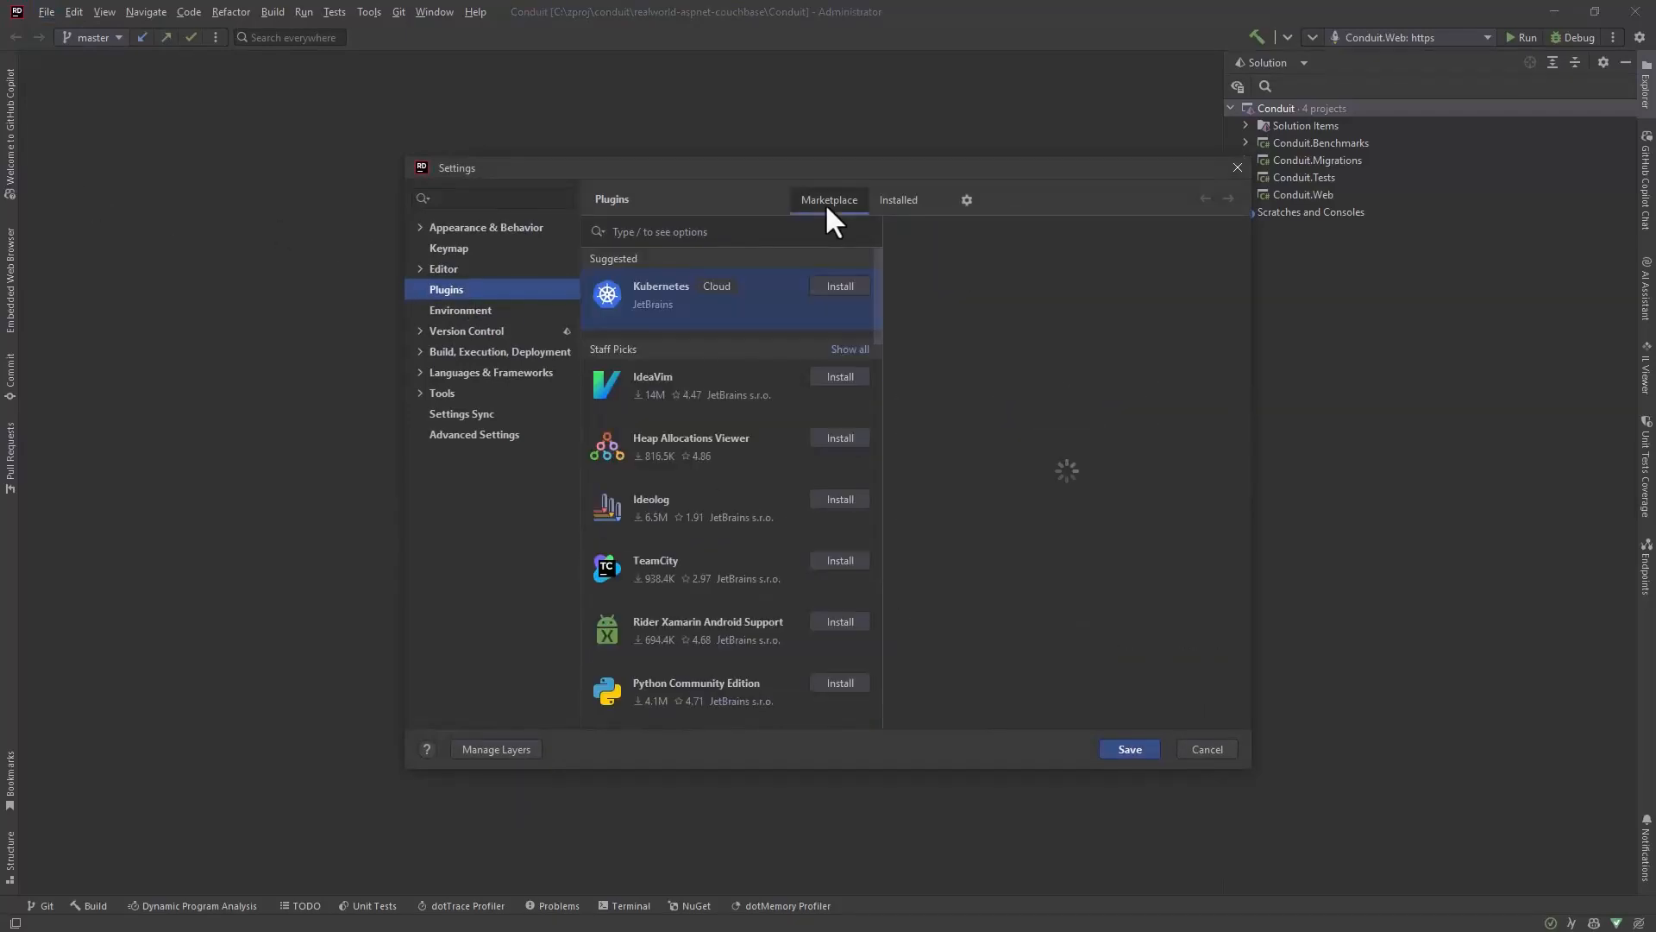
click(752, 229)
text(Couchbase)
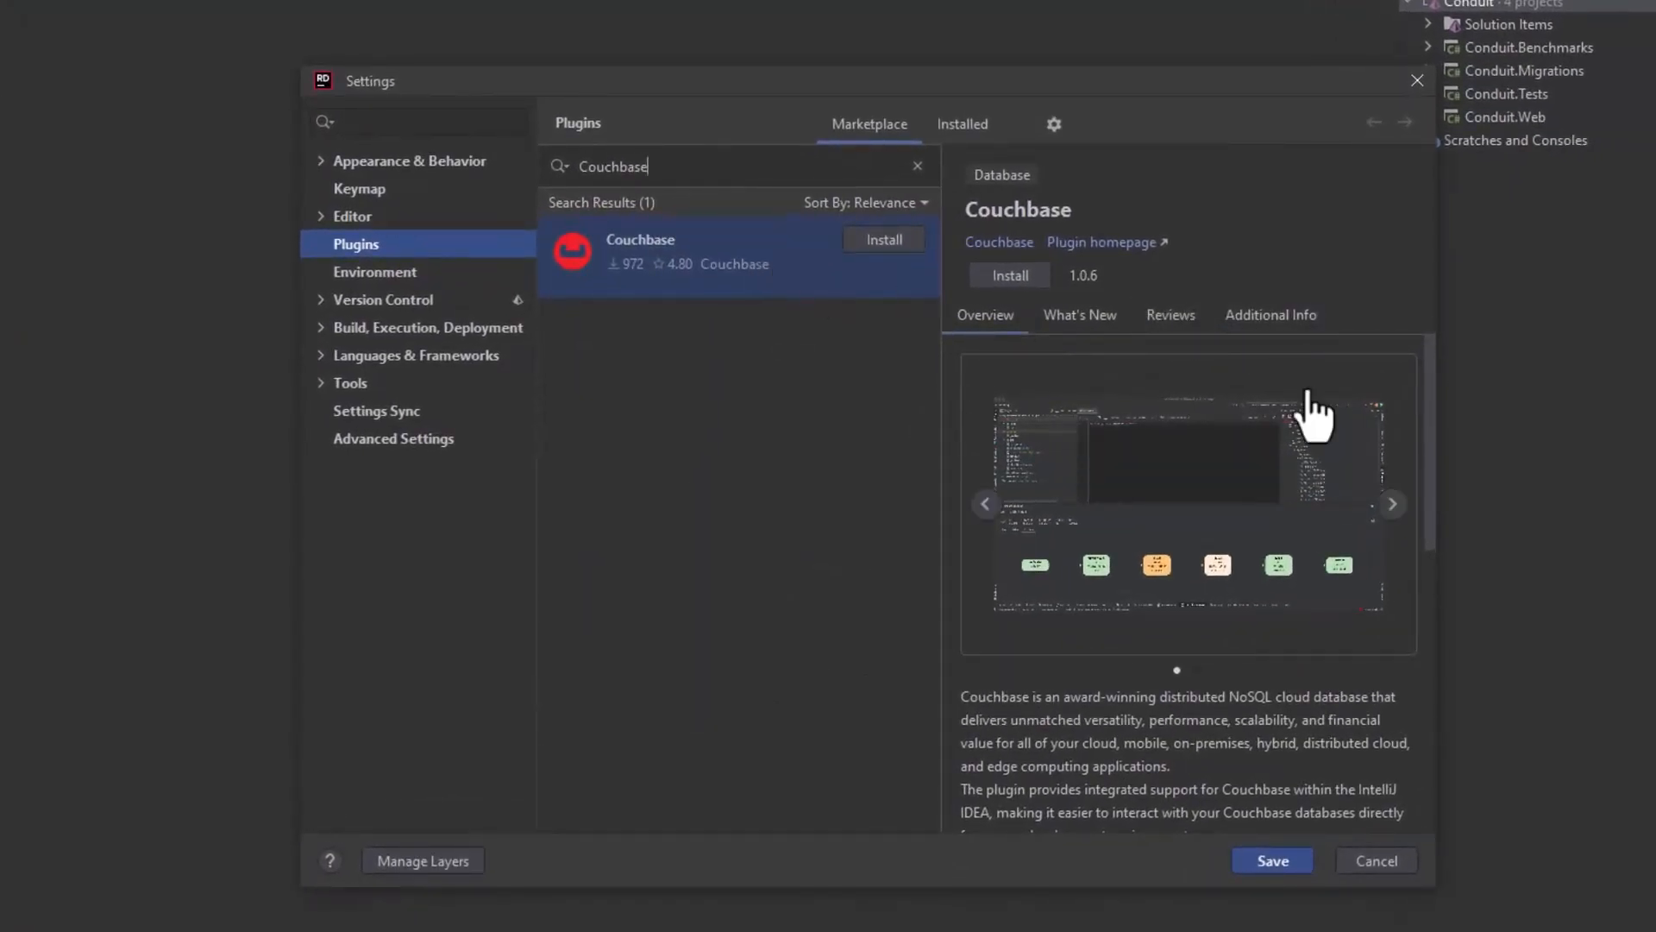
Step: Review the Couchbase plugin's preview images and additional info, then install it and save the settings
click(1392, 505)
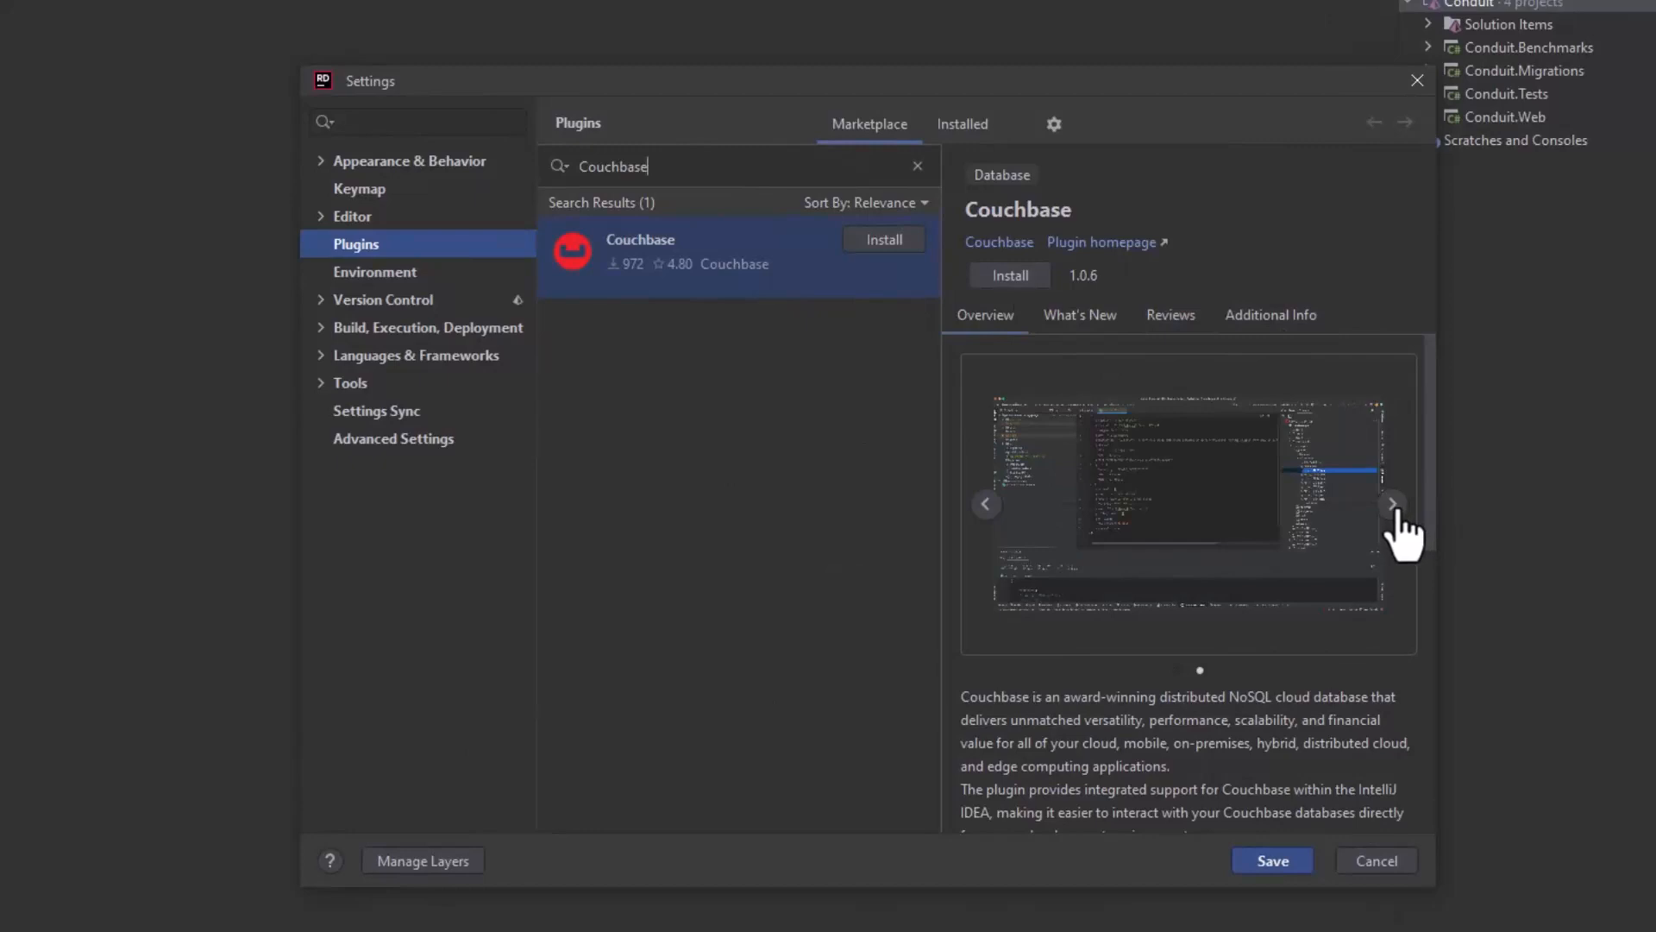
click(1392, 505)
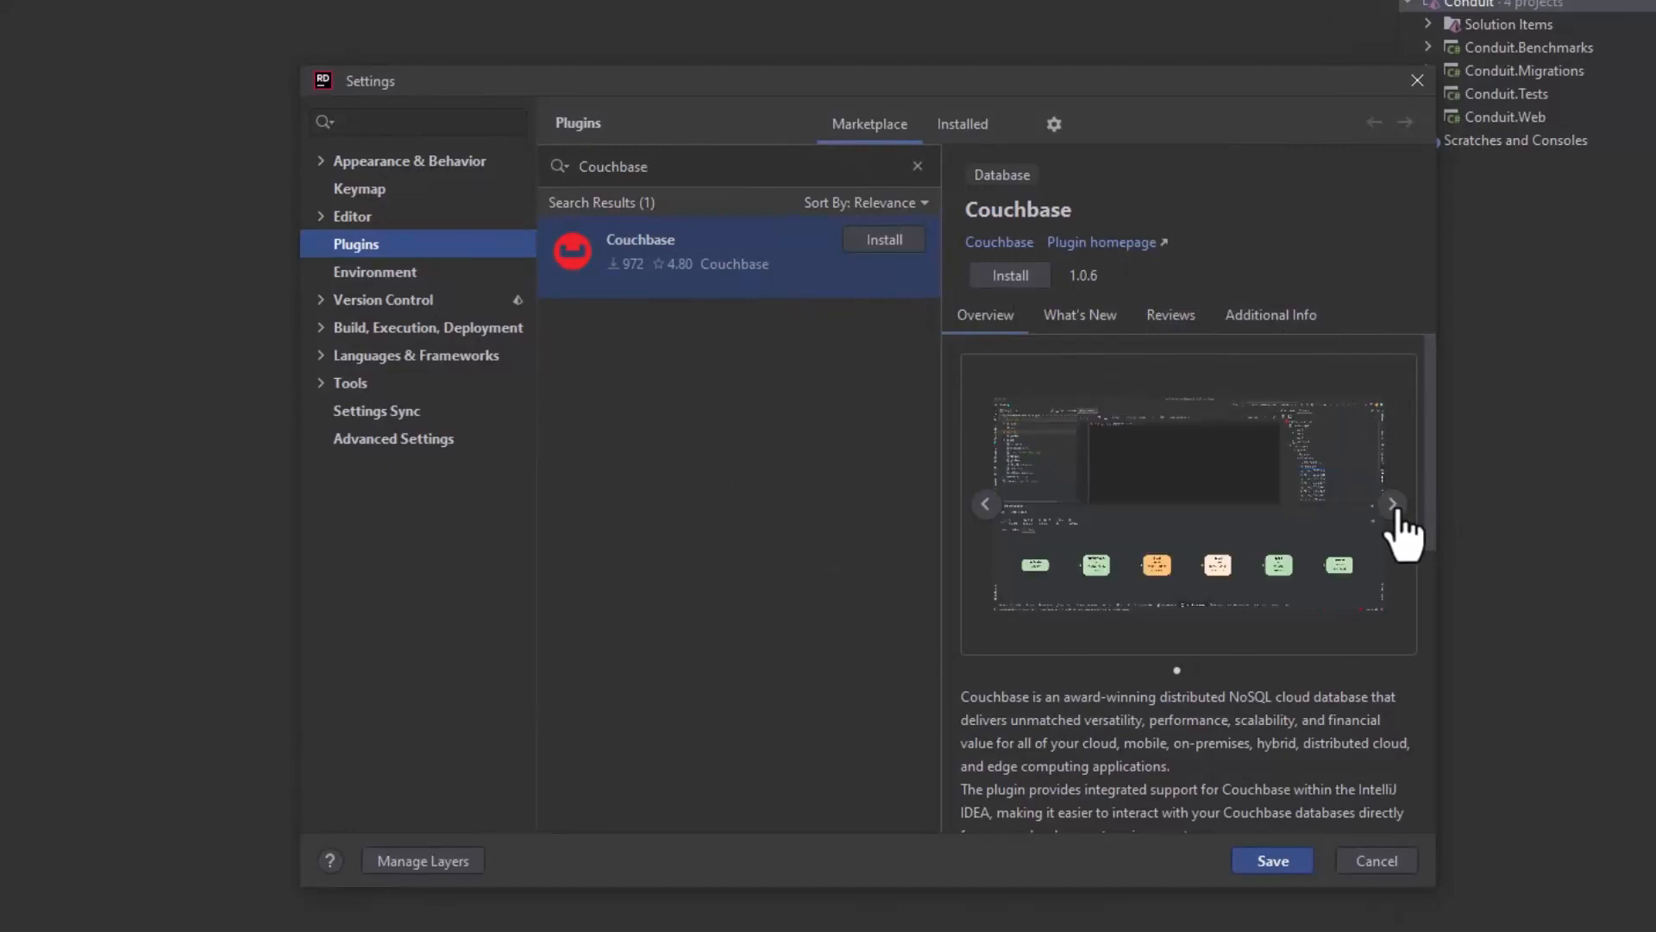
click(1293, 330)
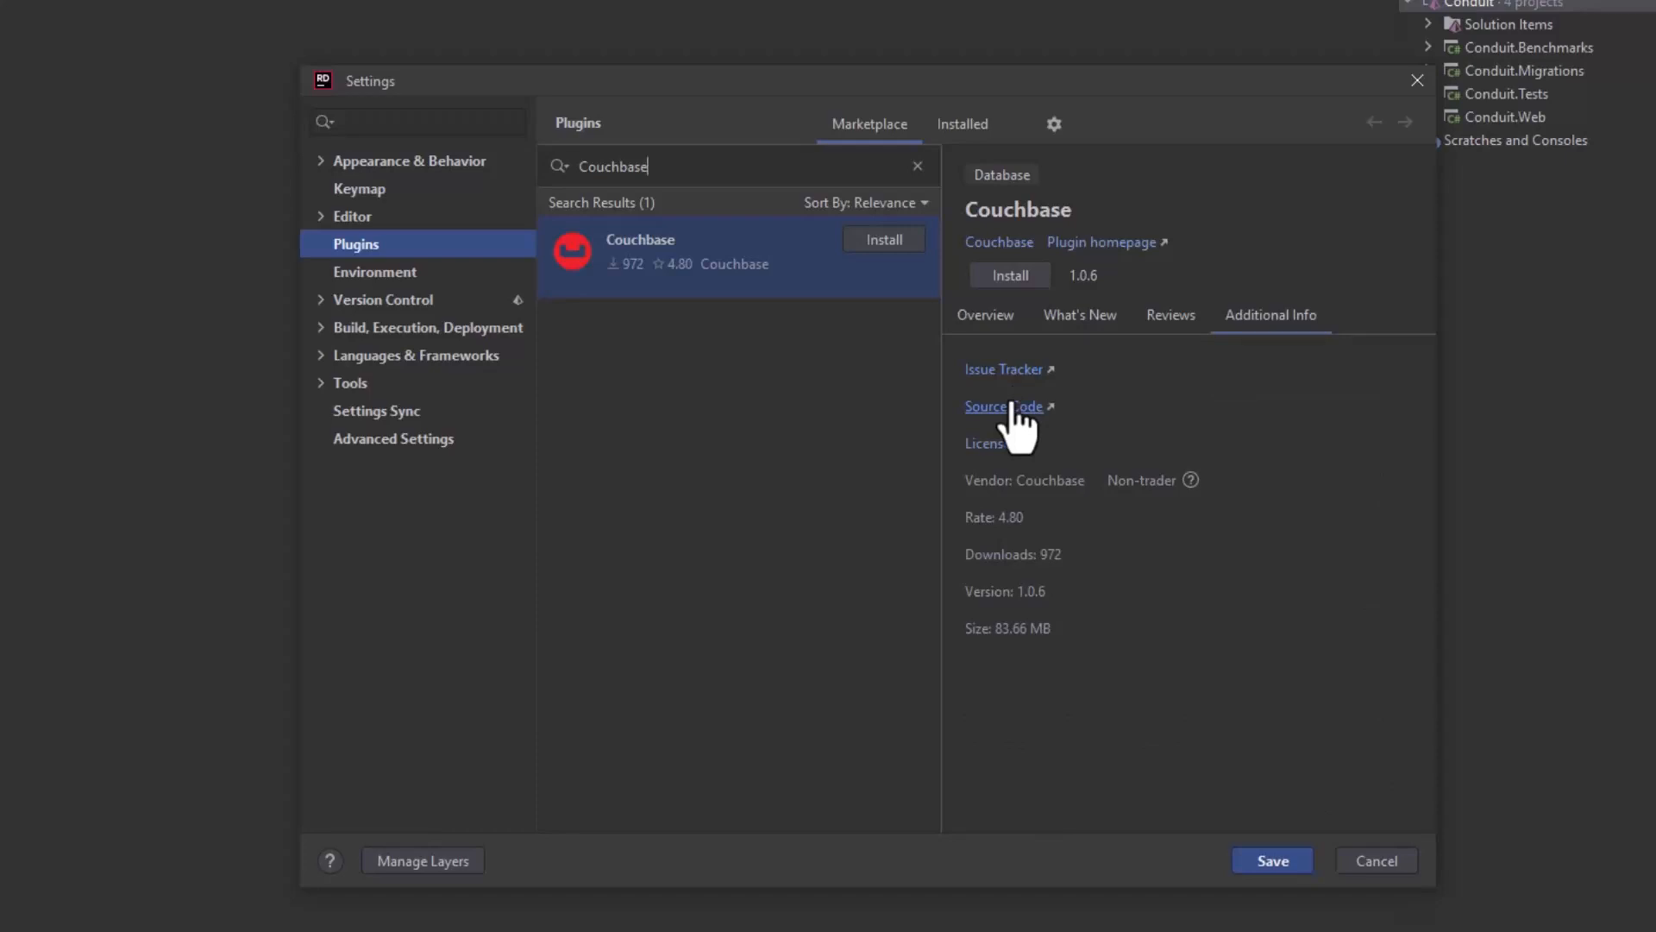
click(1002, 277)
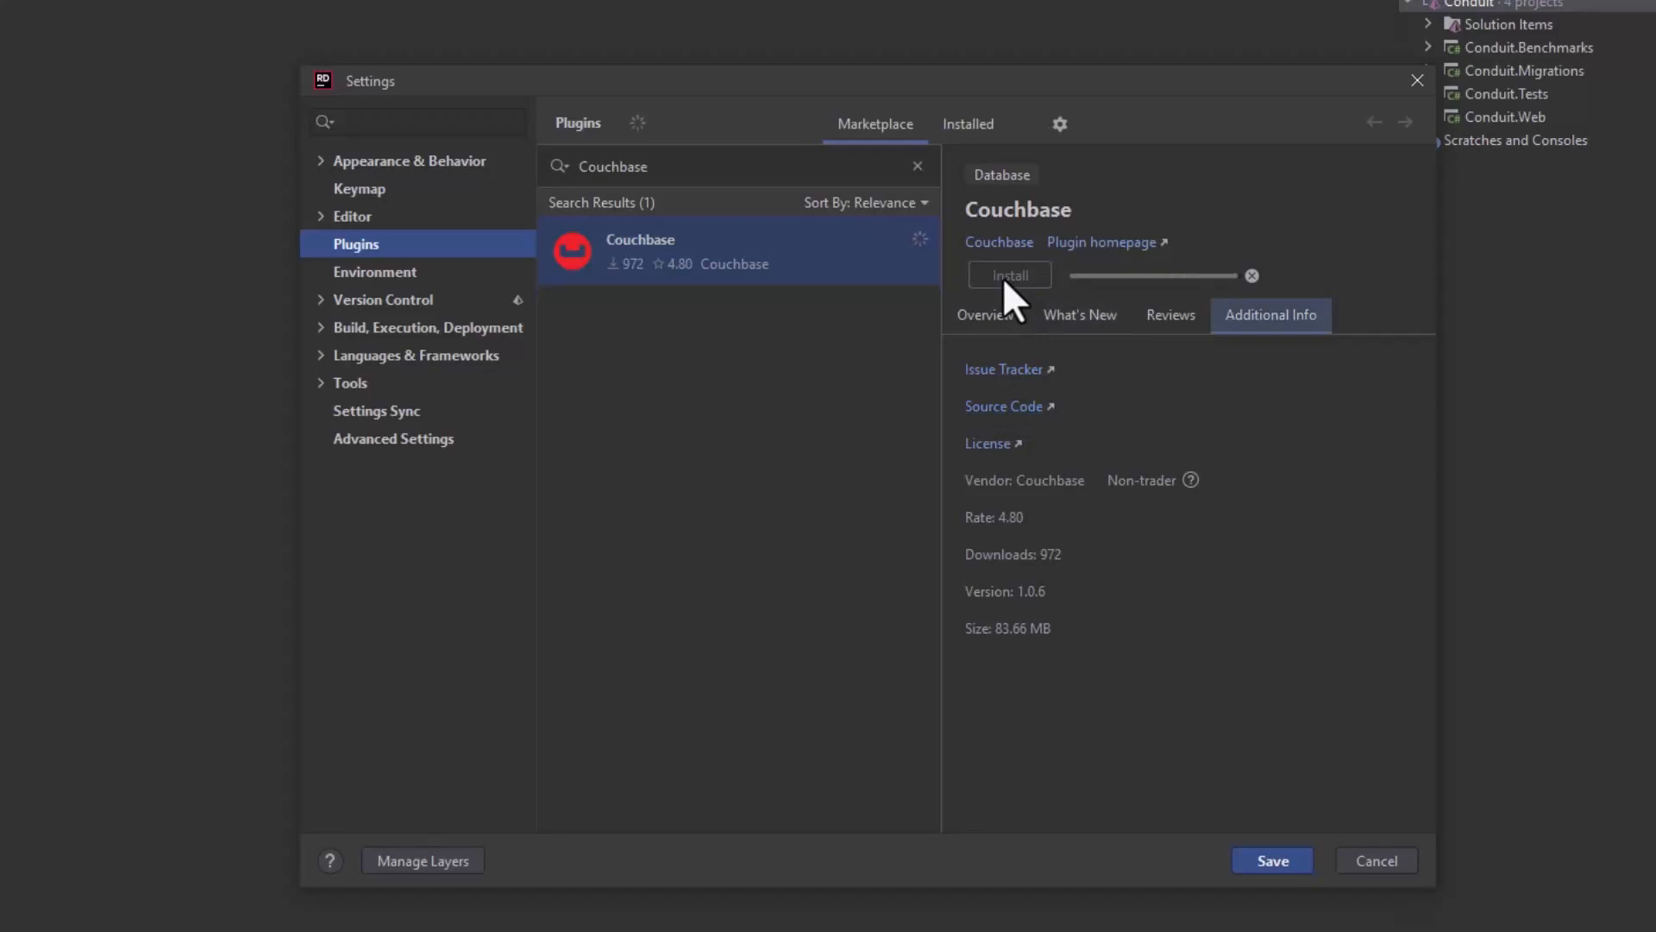
click(1273, 860)
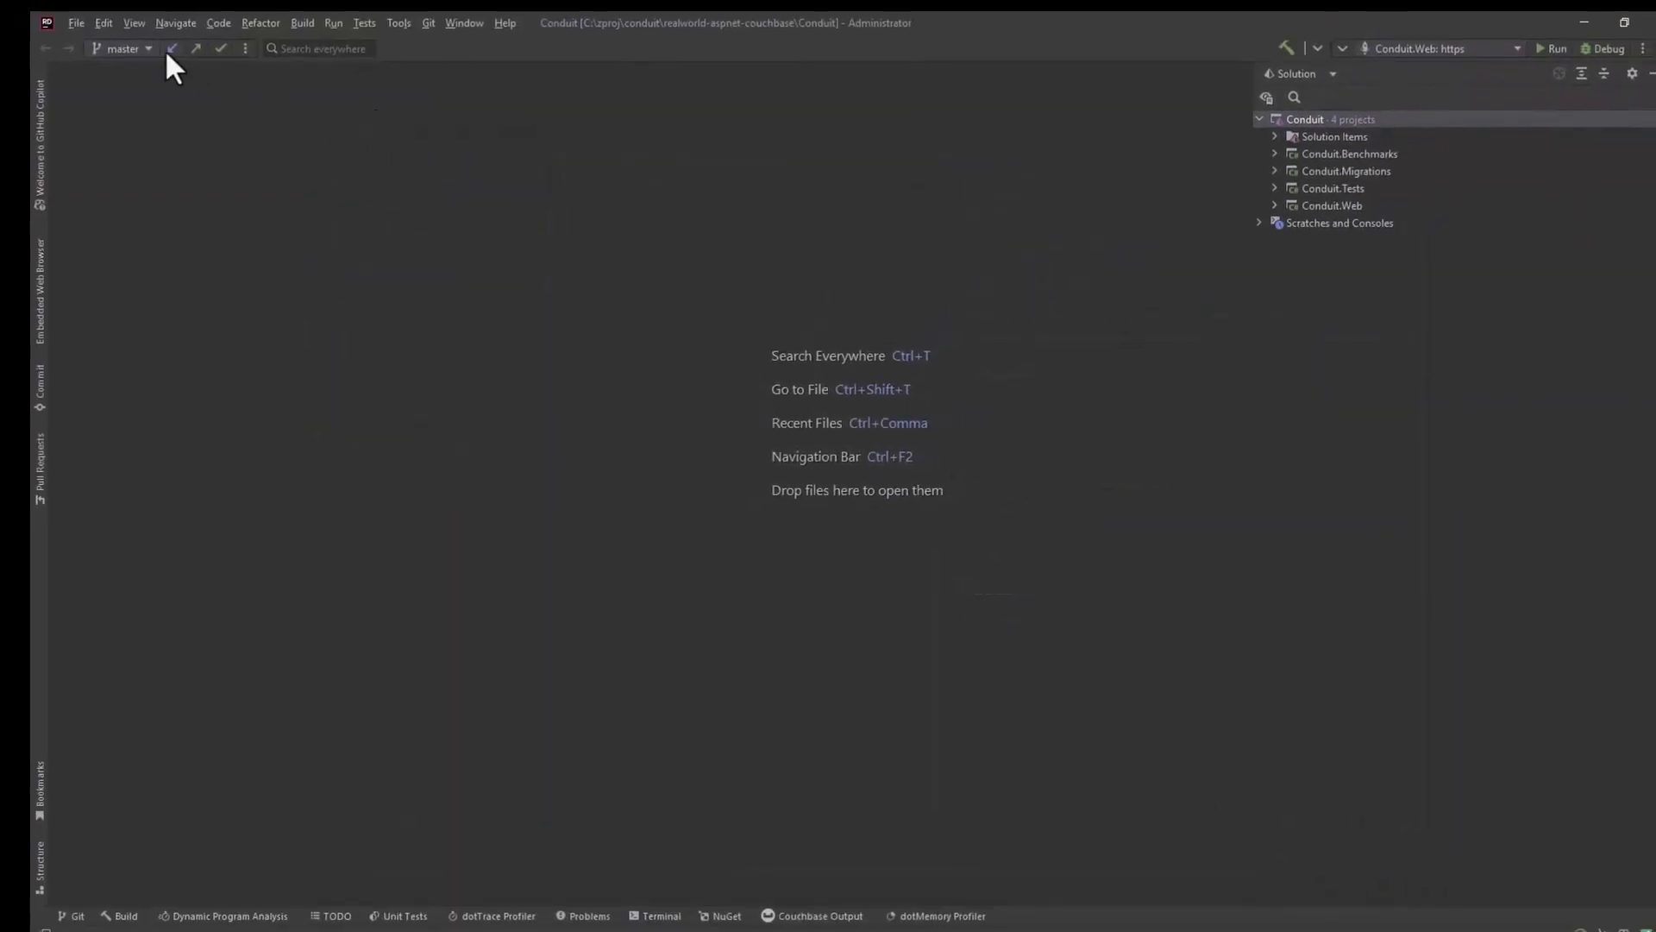
Step: Show the Couchbase tool window and dock it alongside the editor area
click(138, 23)
click(138, 23)
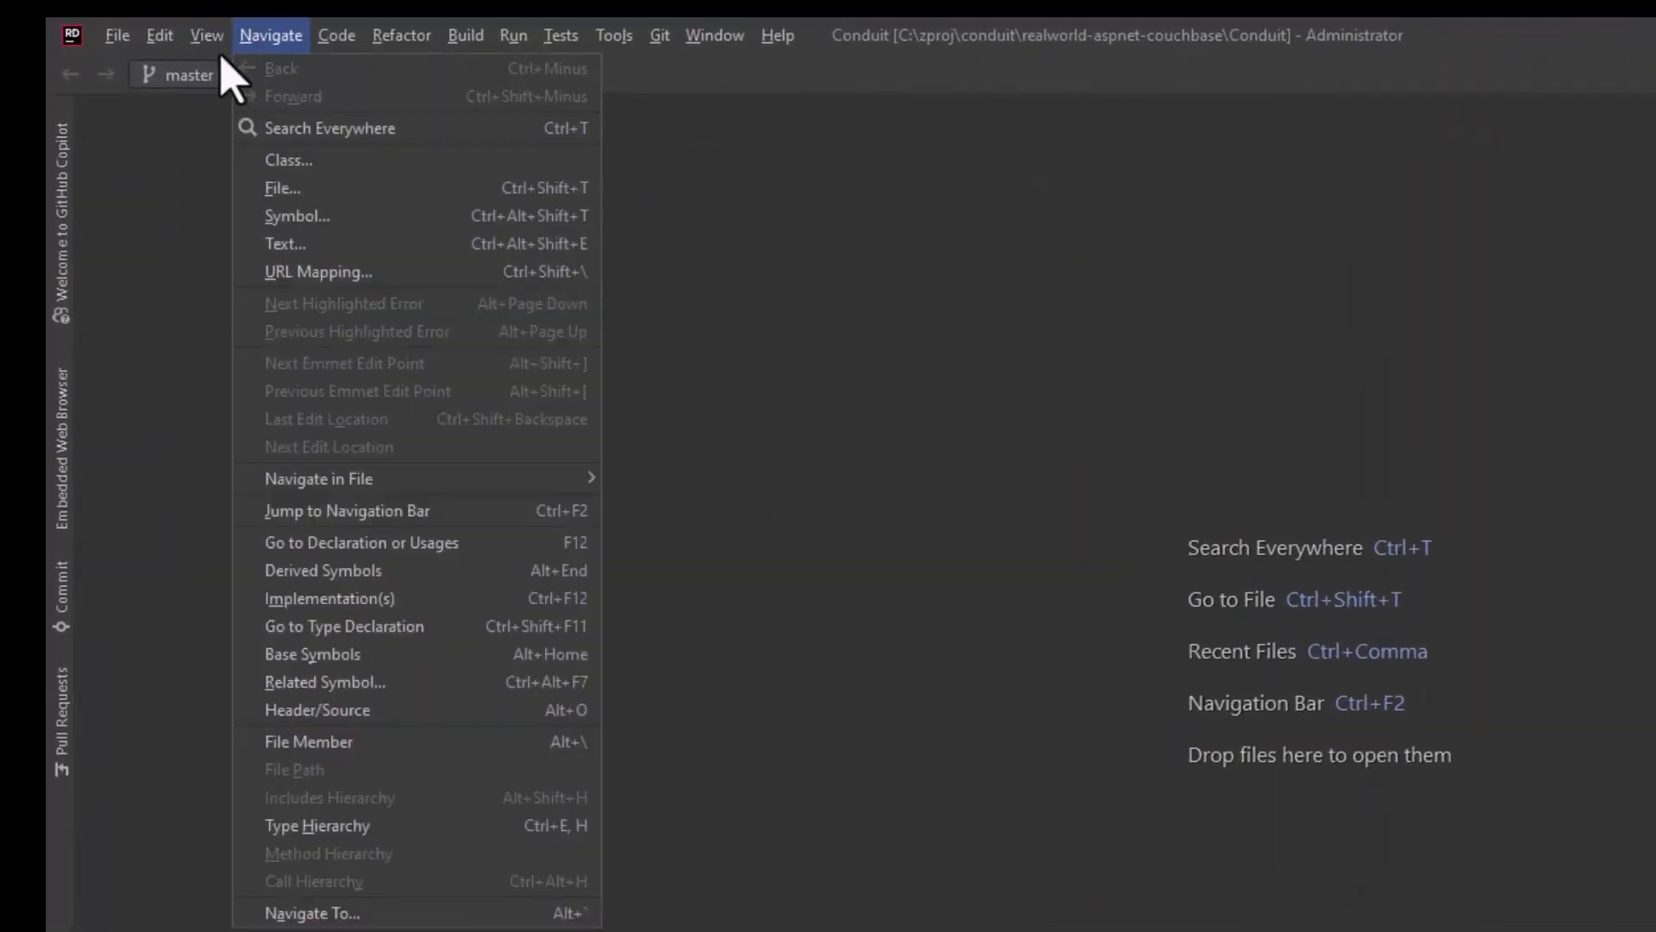
mouse_move(212, 43)
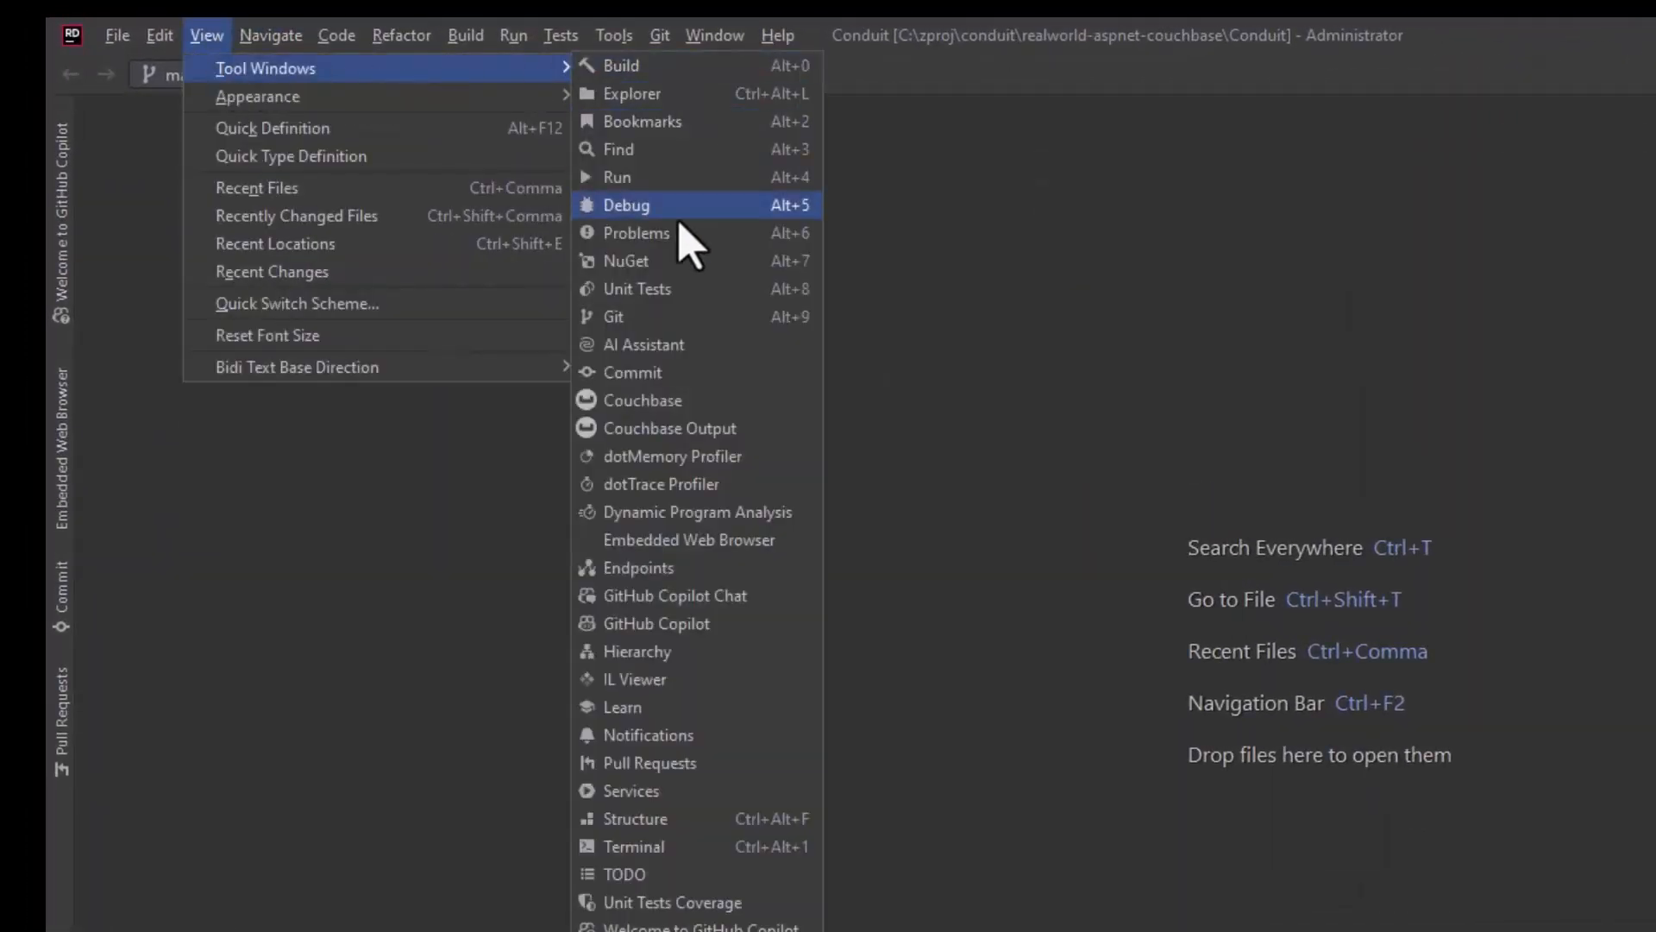
click(673, 400)
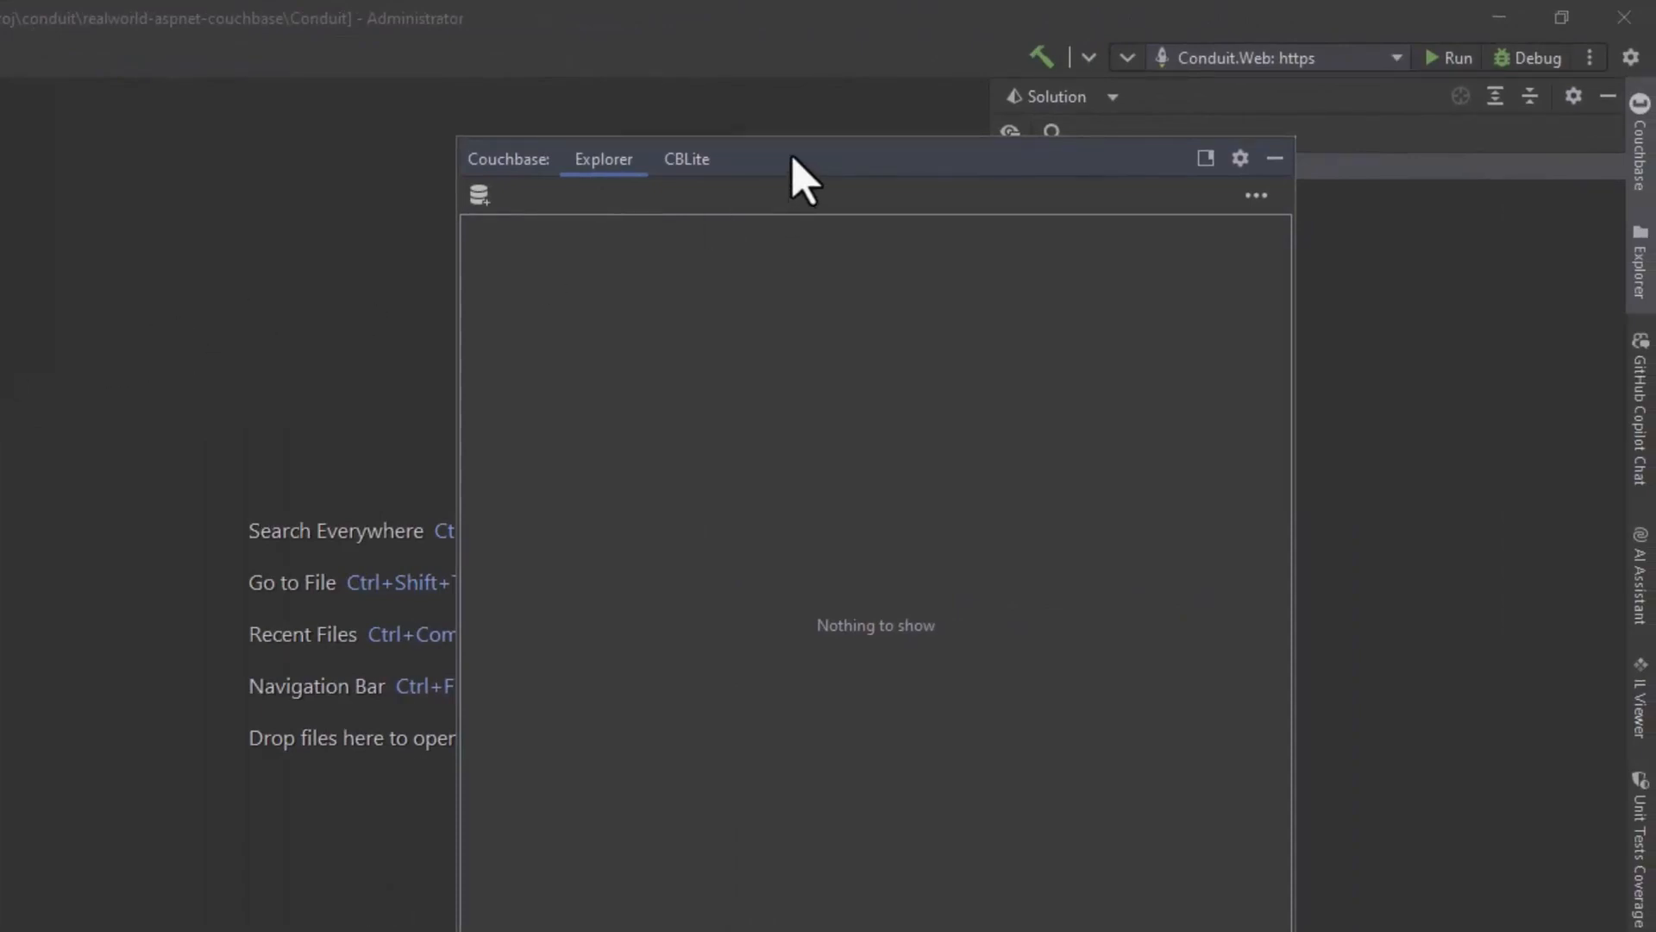
drag(791, 167, 1653, 311)
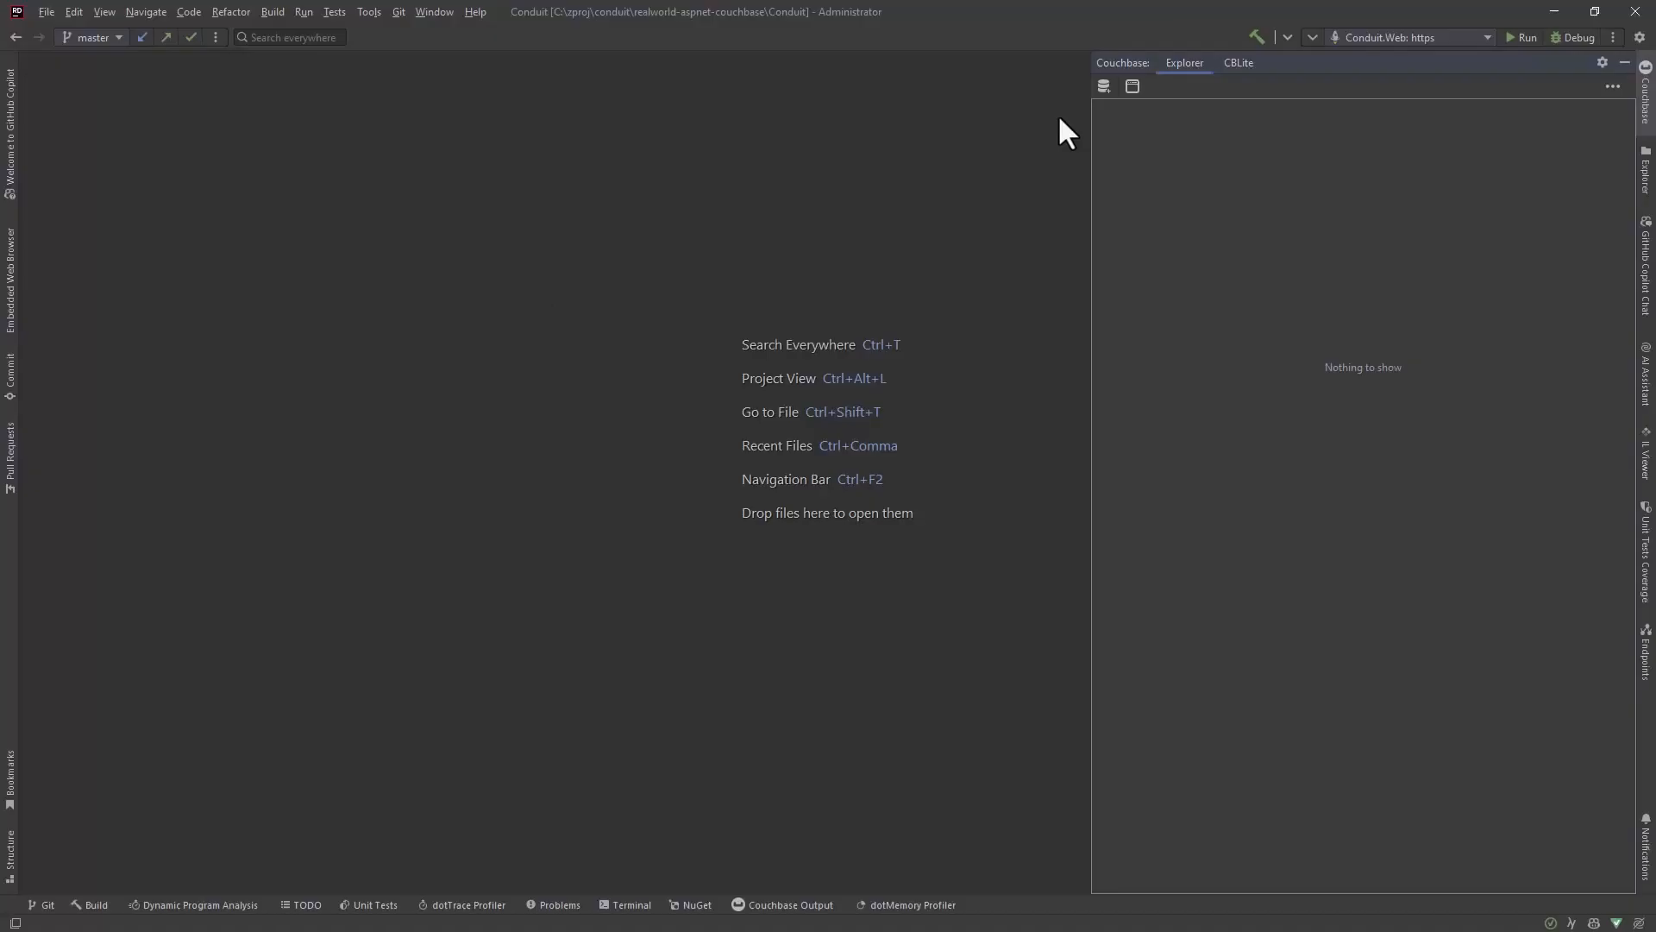
Step: Start a new Couchbase connection named My Capella Cluster with connection string couchbases://cb.6frsxrevifap1a5d.cloud.couchbase.com
click(1105, 85)
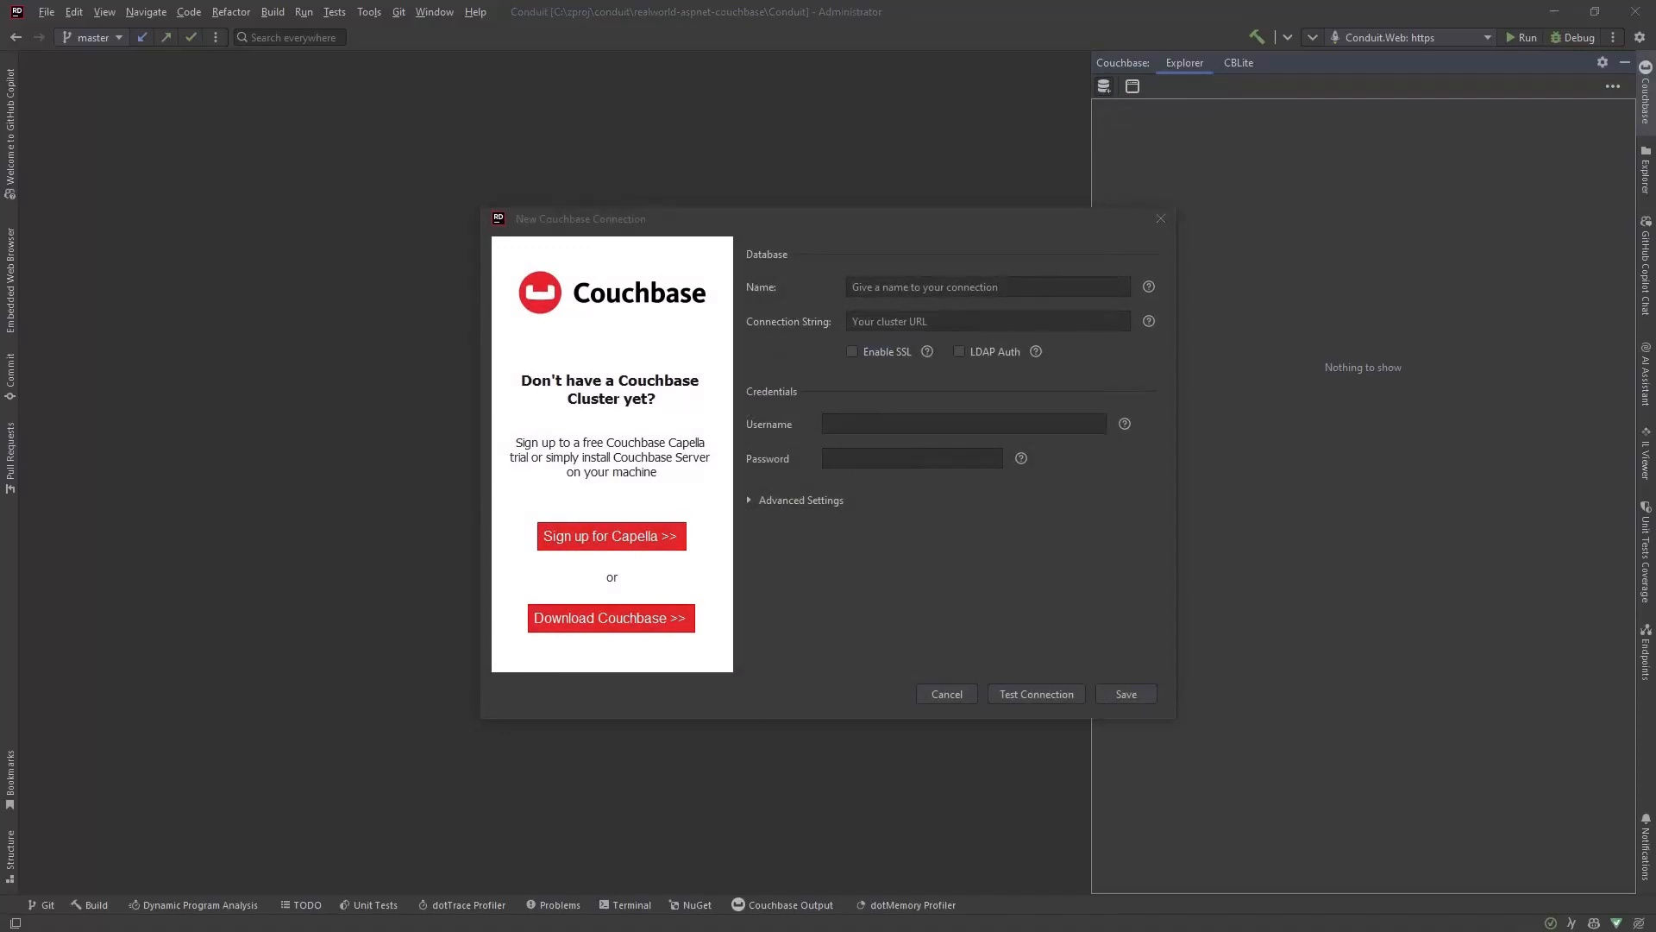
click(951, 317)
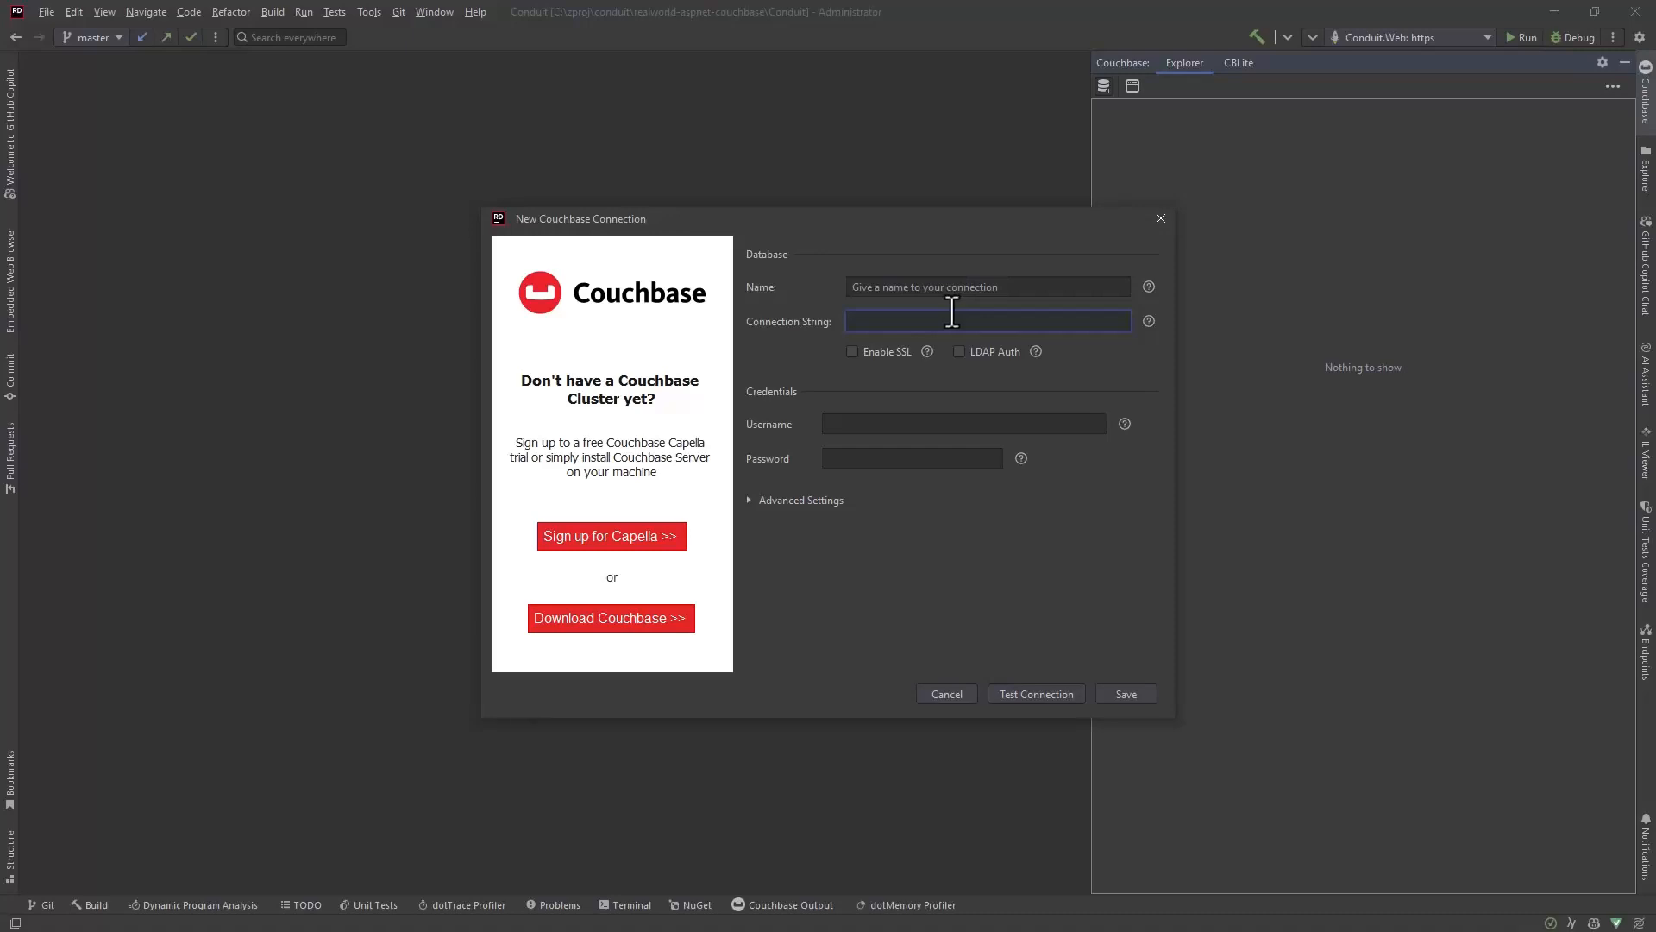
click(950, 287)
text(My Capella Cluster)
key(Tab)
text(couchbases://cb.6frsxrevifap1a5d.cloud.couchbase.com)
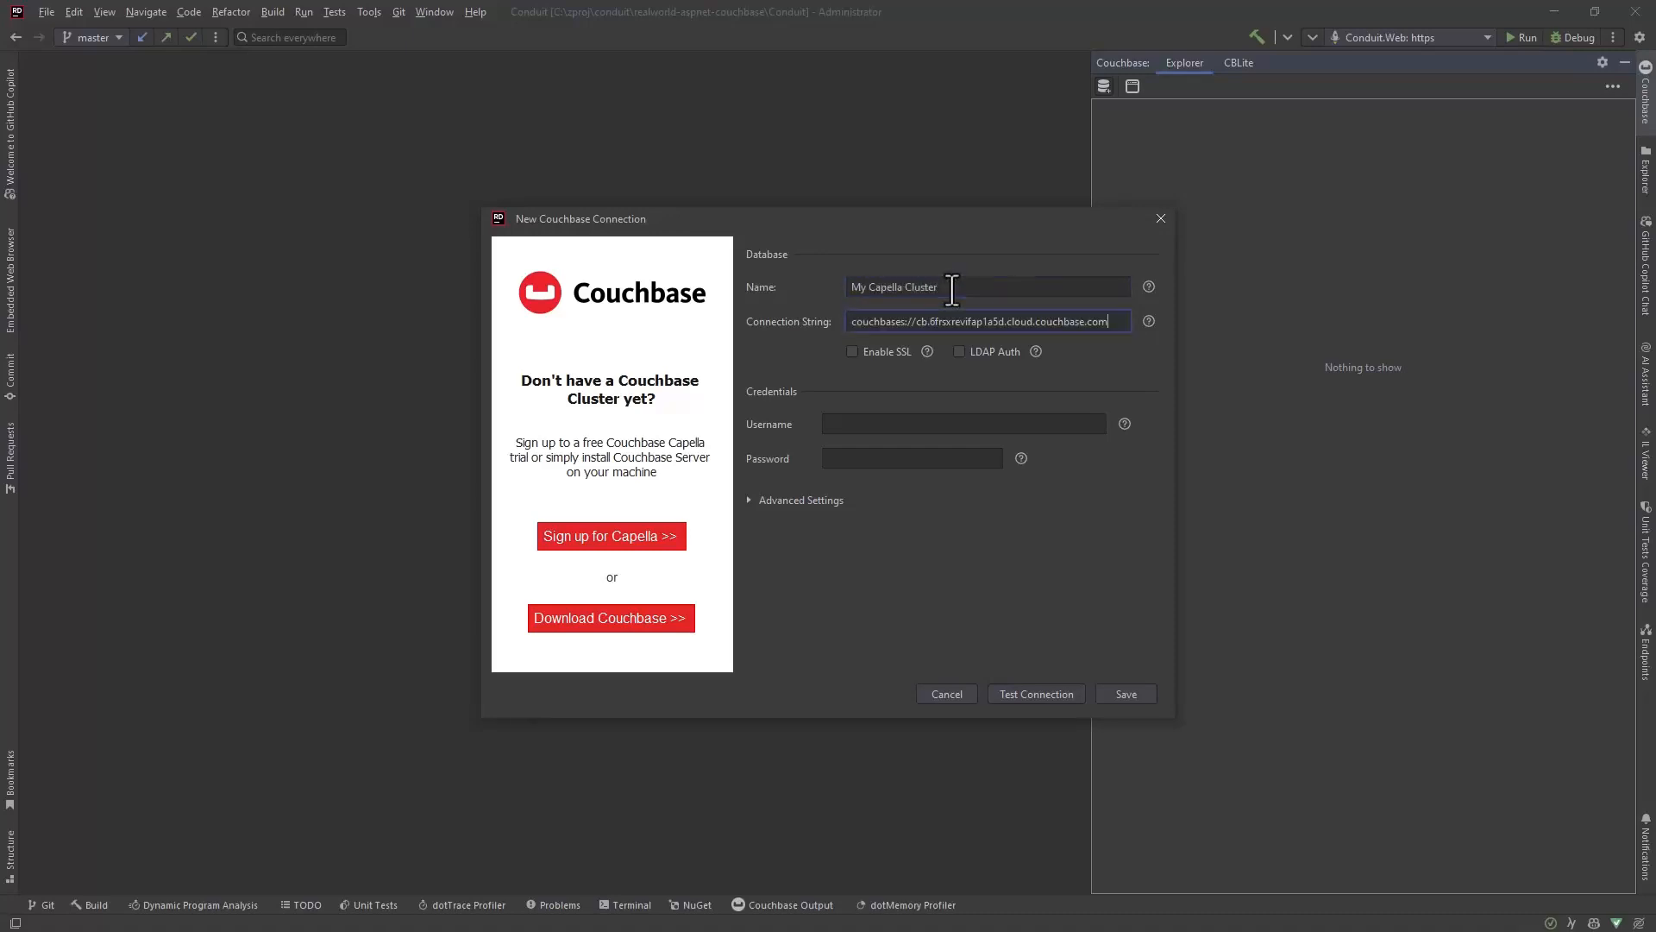
Step: Enter username svc-demo and the account password for the cluster, test the connection and save it
key(Tab)
click(883, 426)
key(ctrl+v)
click(925, 462)
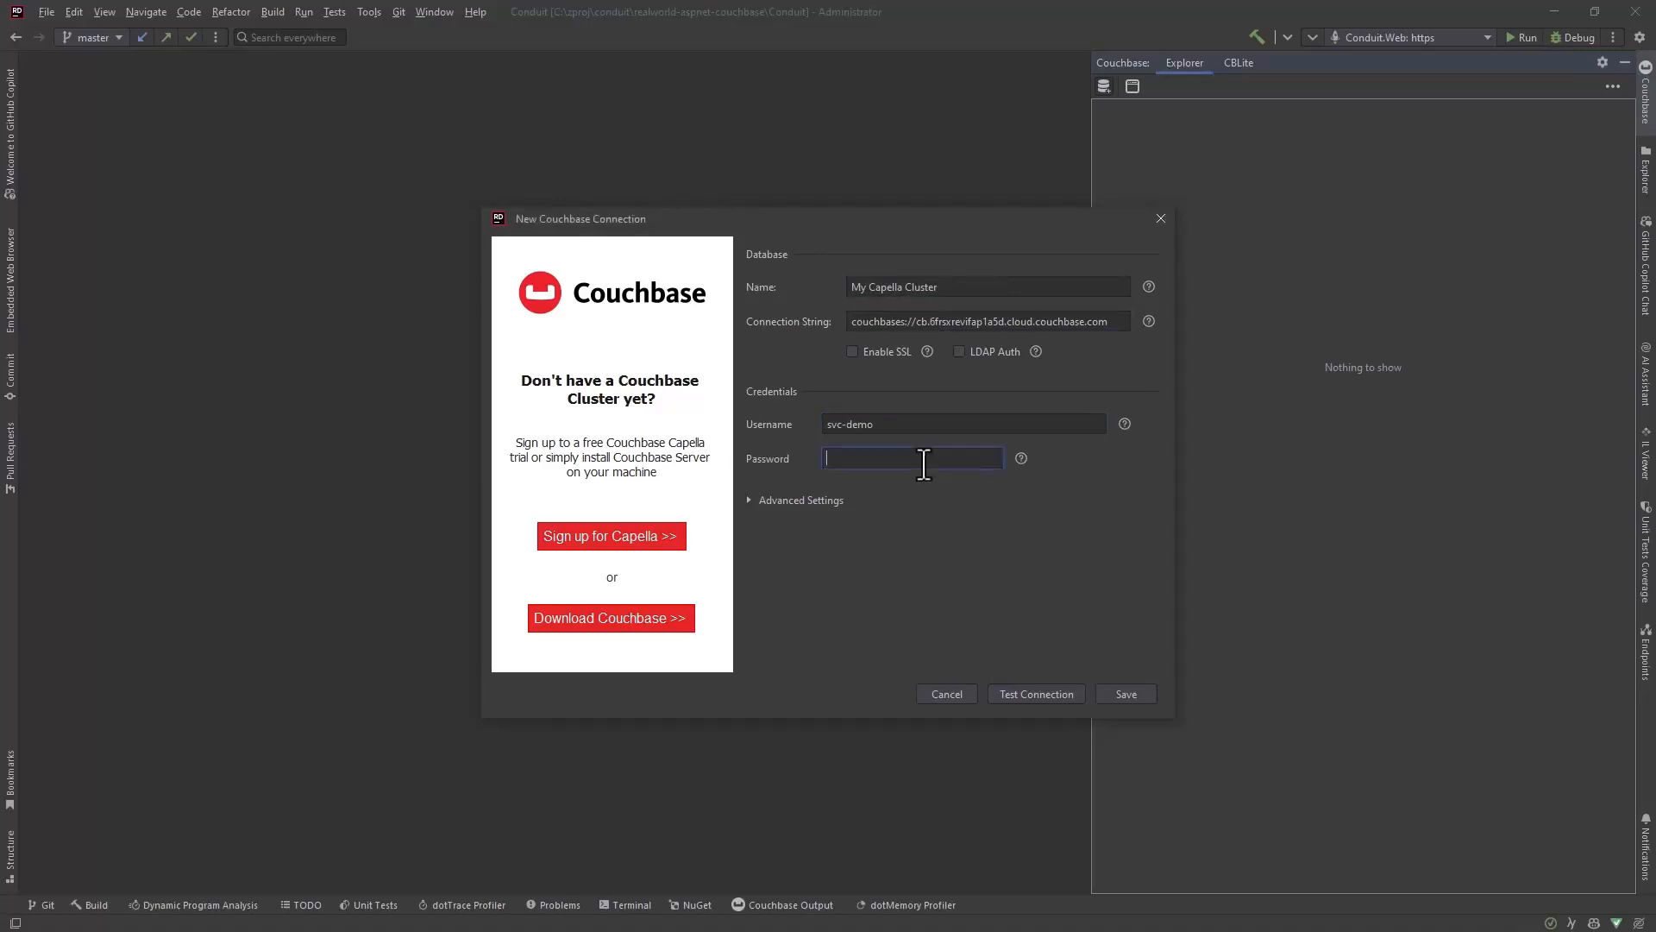
key(ctrl+v)
click(1048, 690)
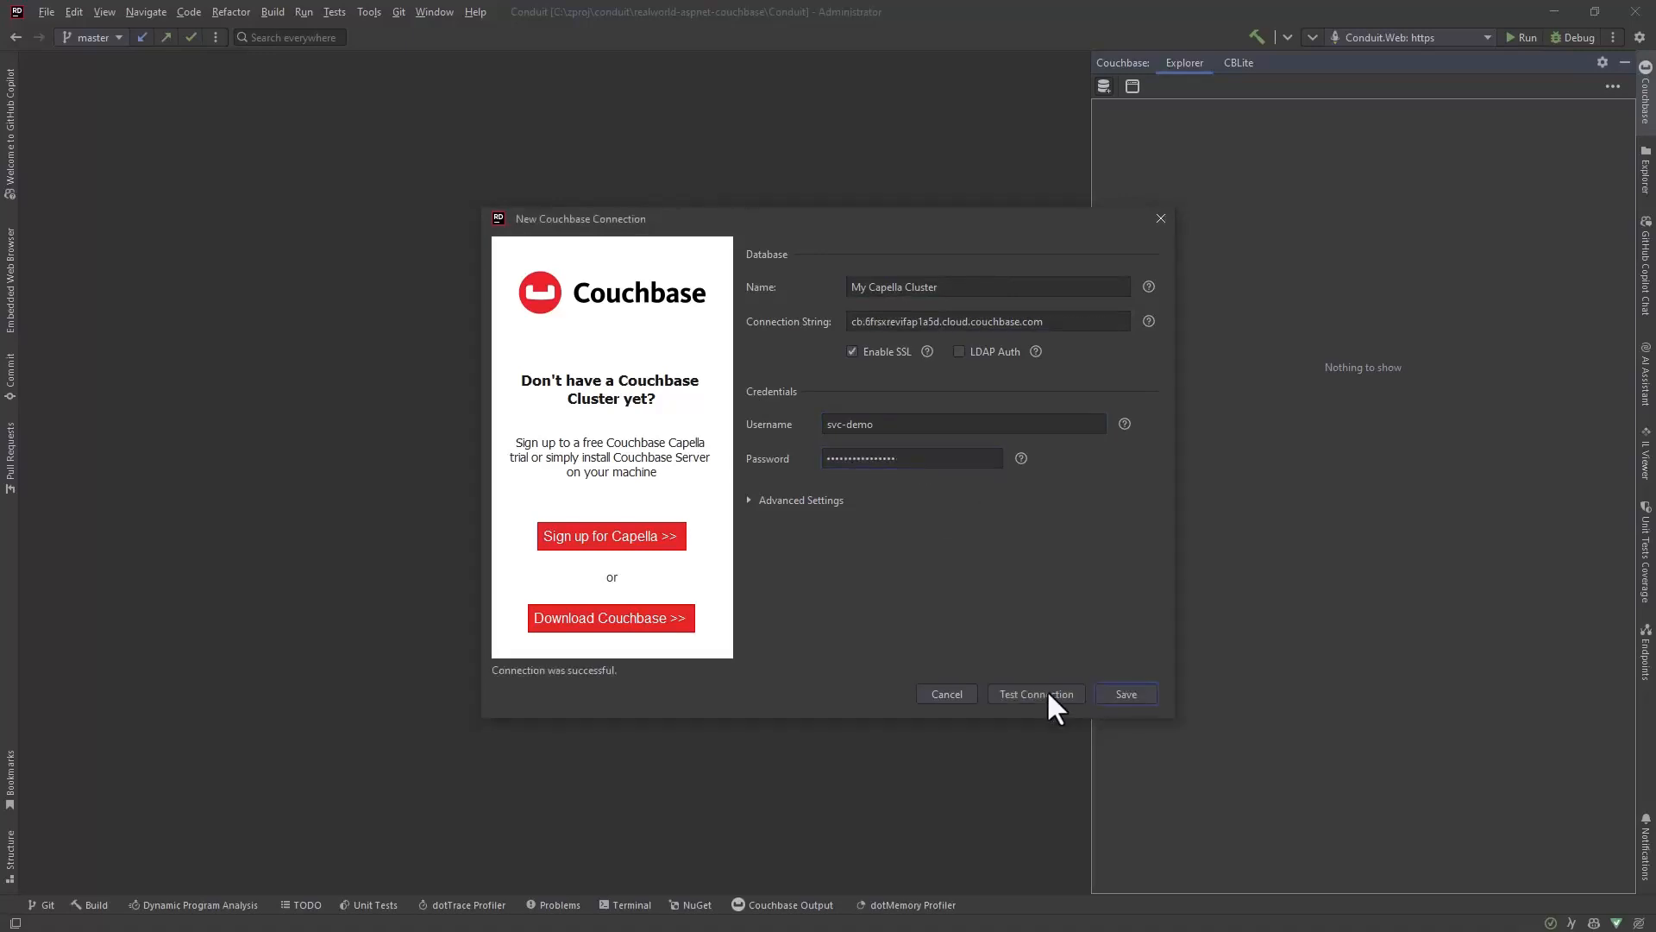
click(1118, 693)
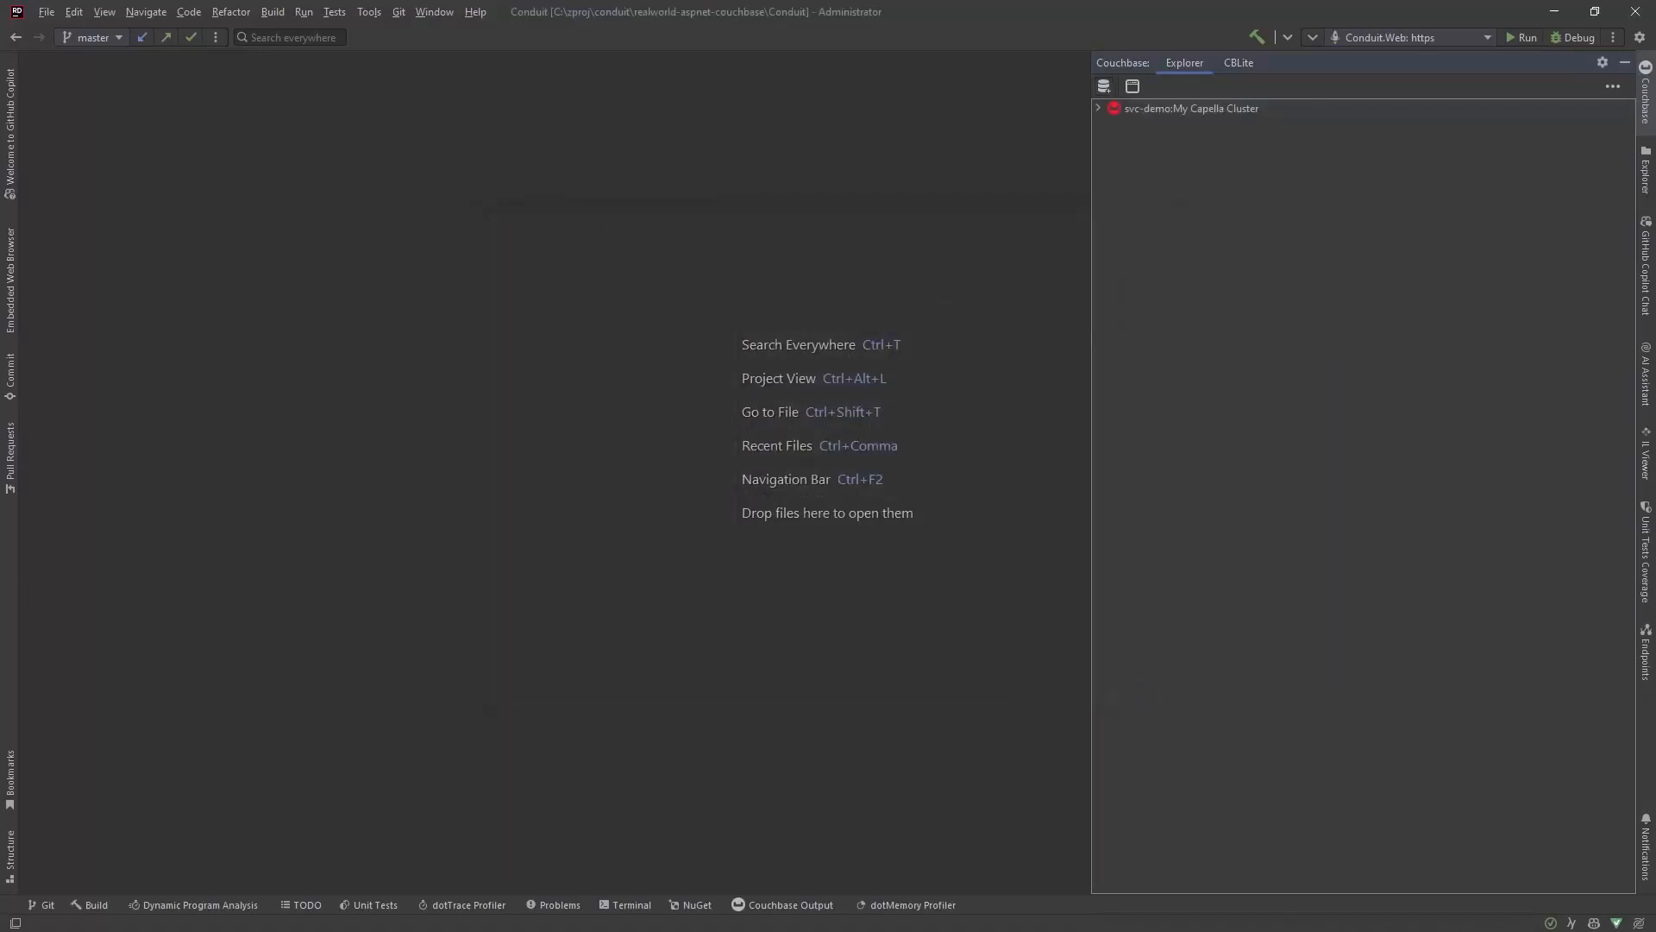
Step: Expand the Capella cluster through Conduit and _default to the Articles collection and open document 4rLzraeLMCxR
click(1098, 109)
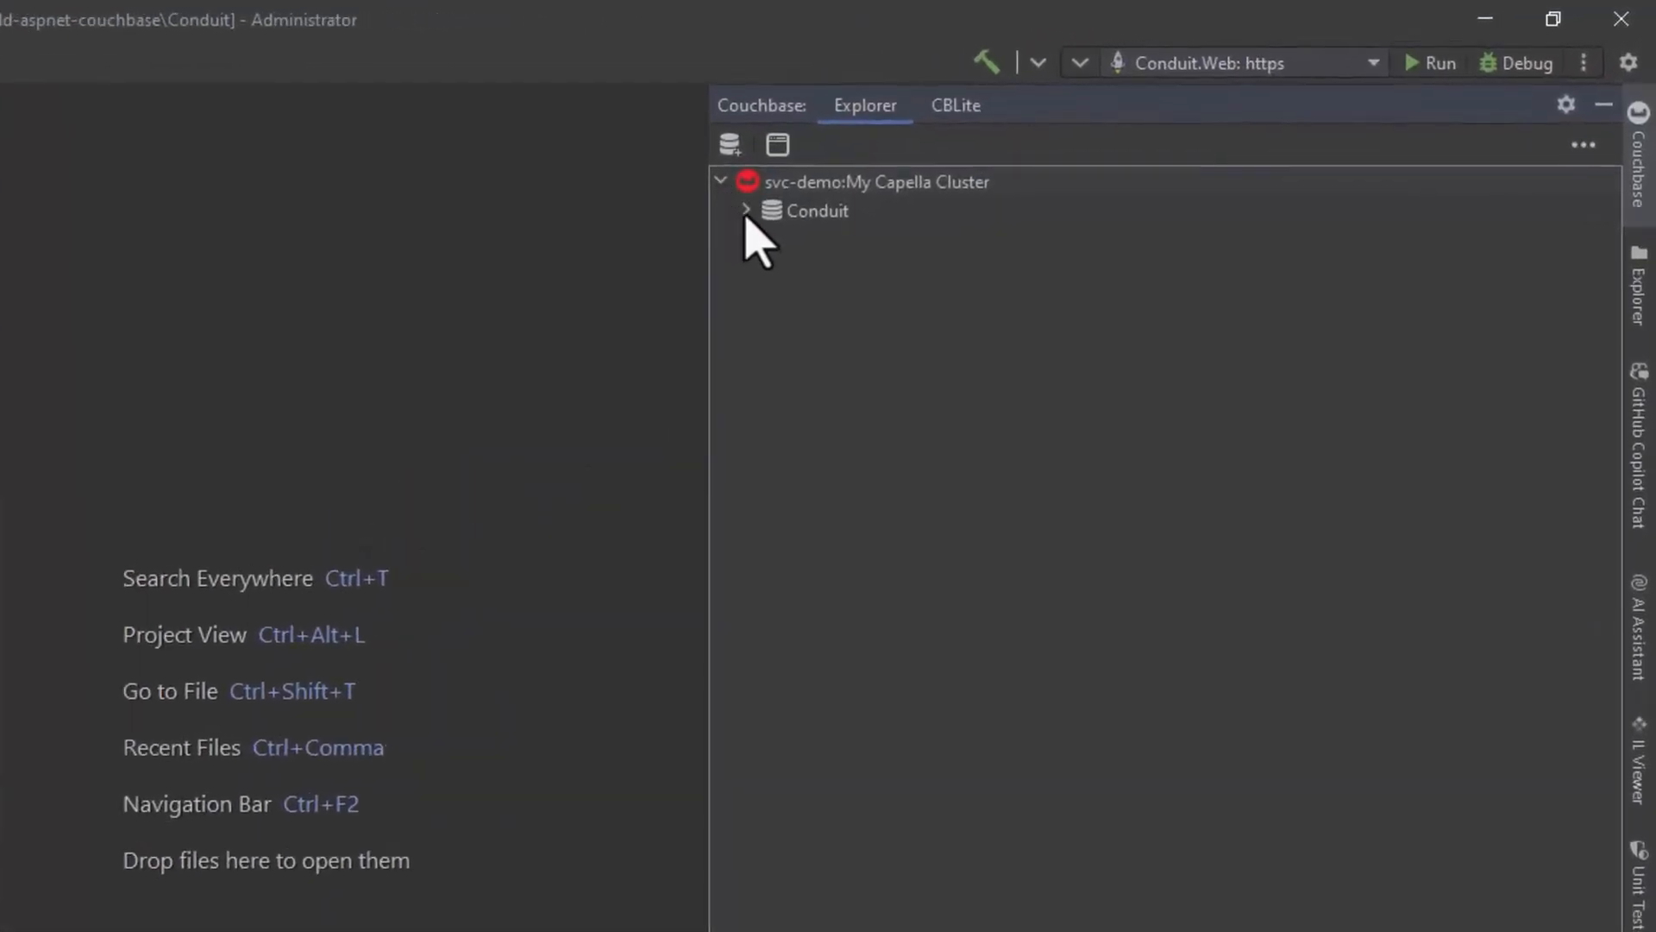
click(747, 211)
click(772, 240)
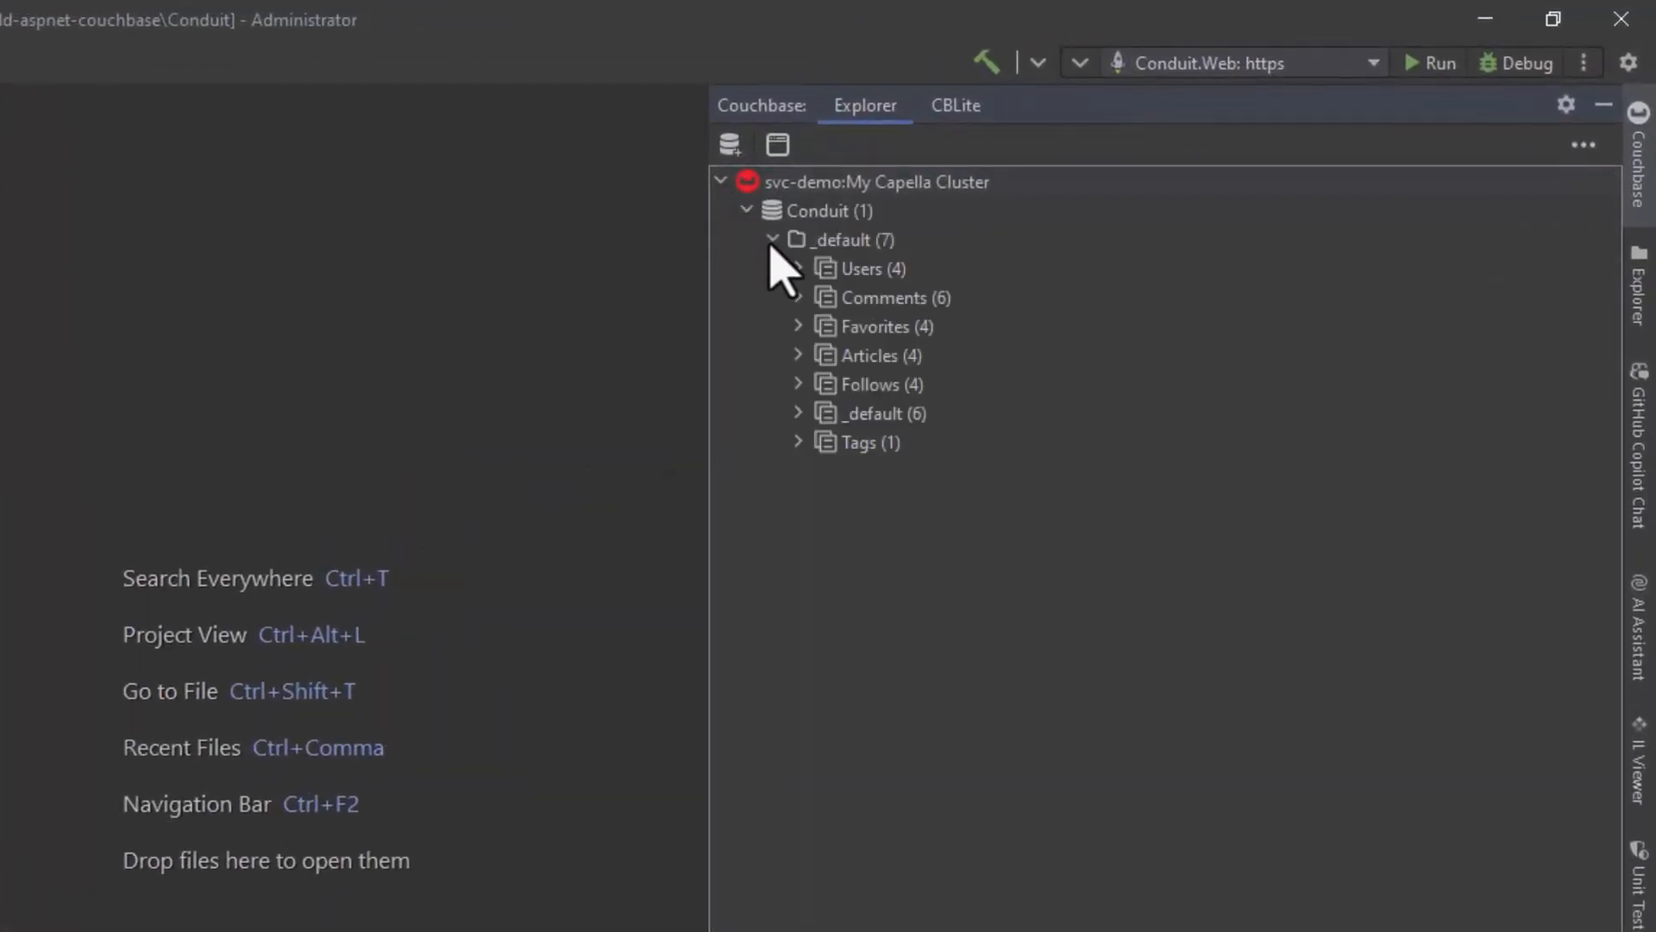
click(798, 354)
double_click(921, 444)
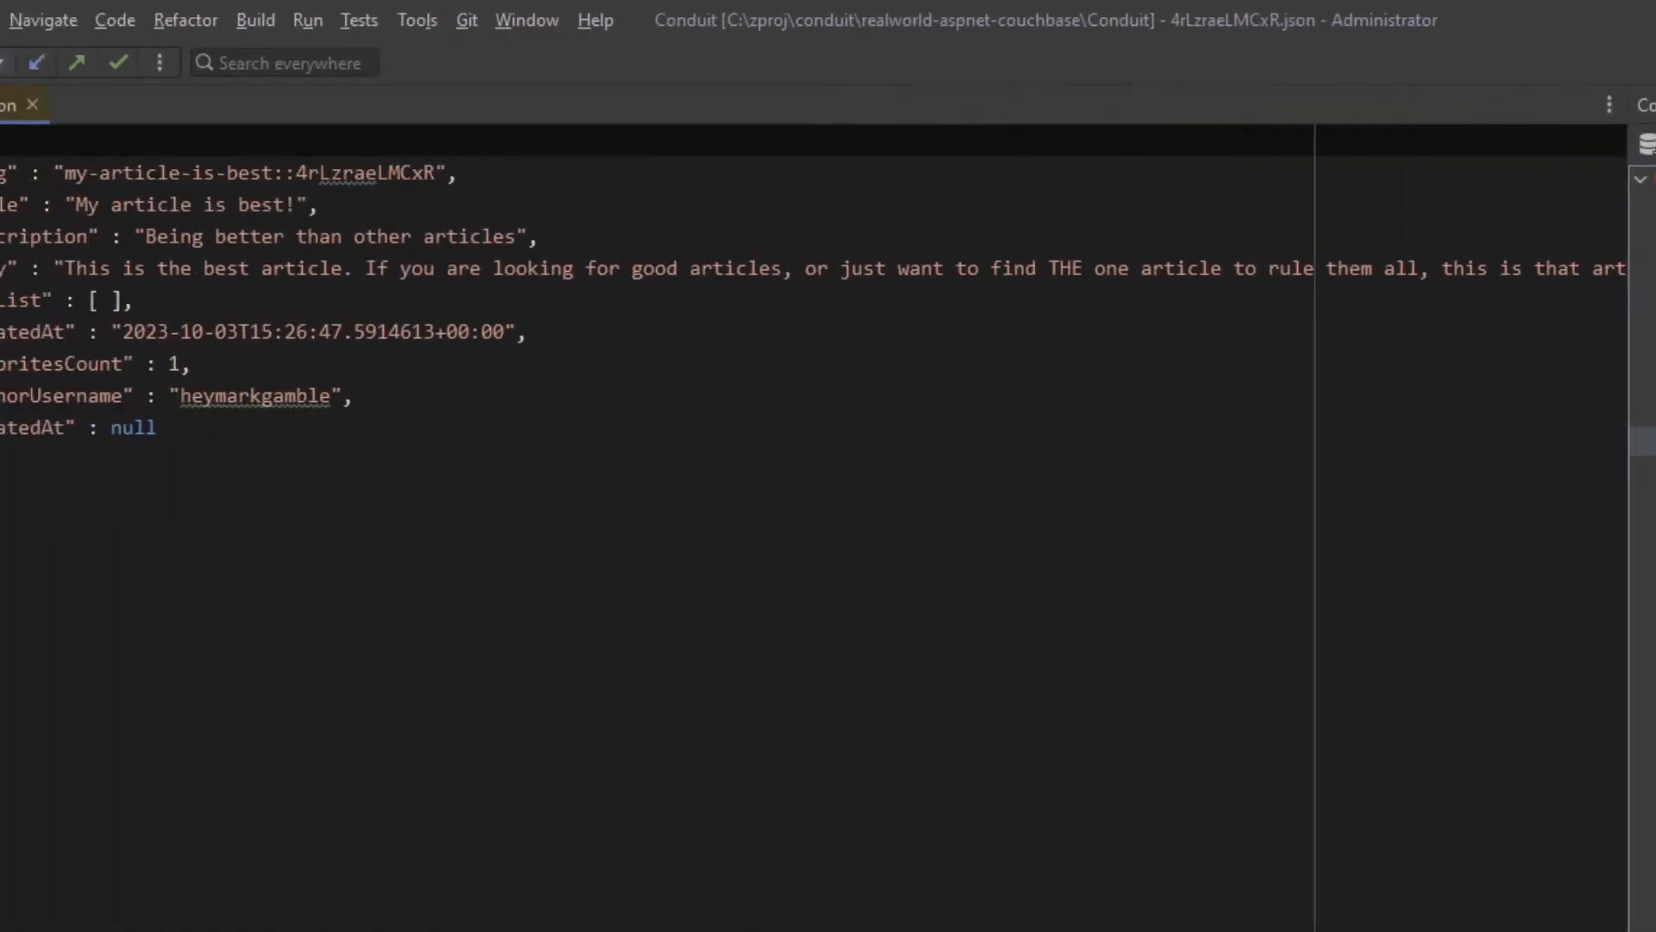
click(875, 489)
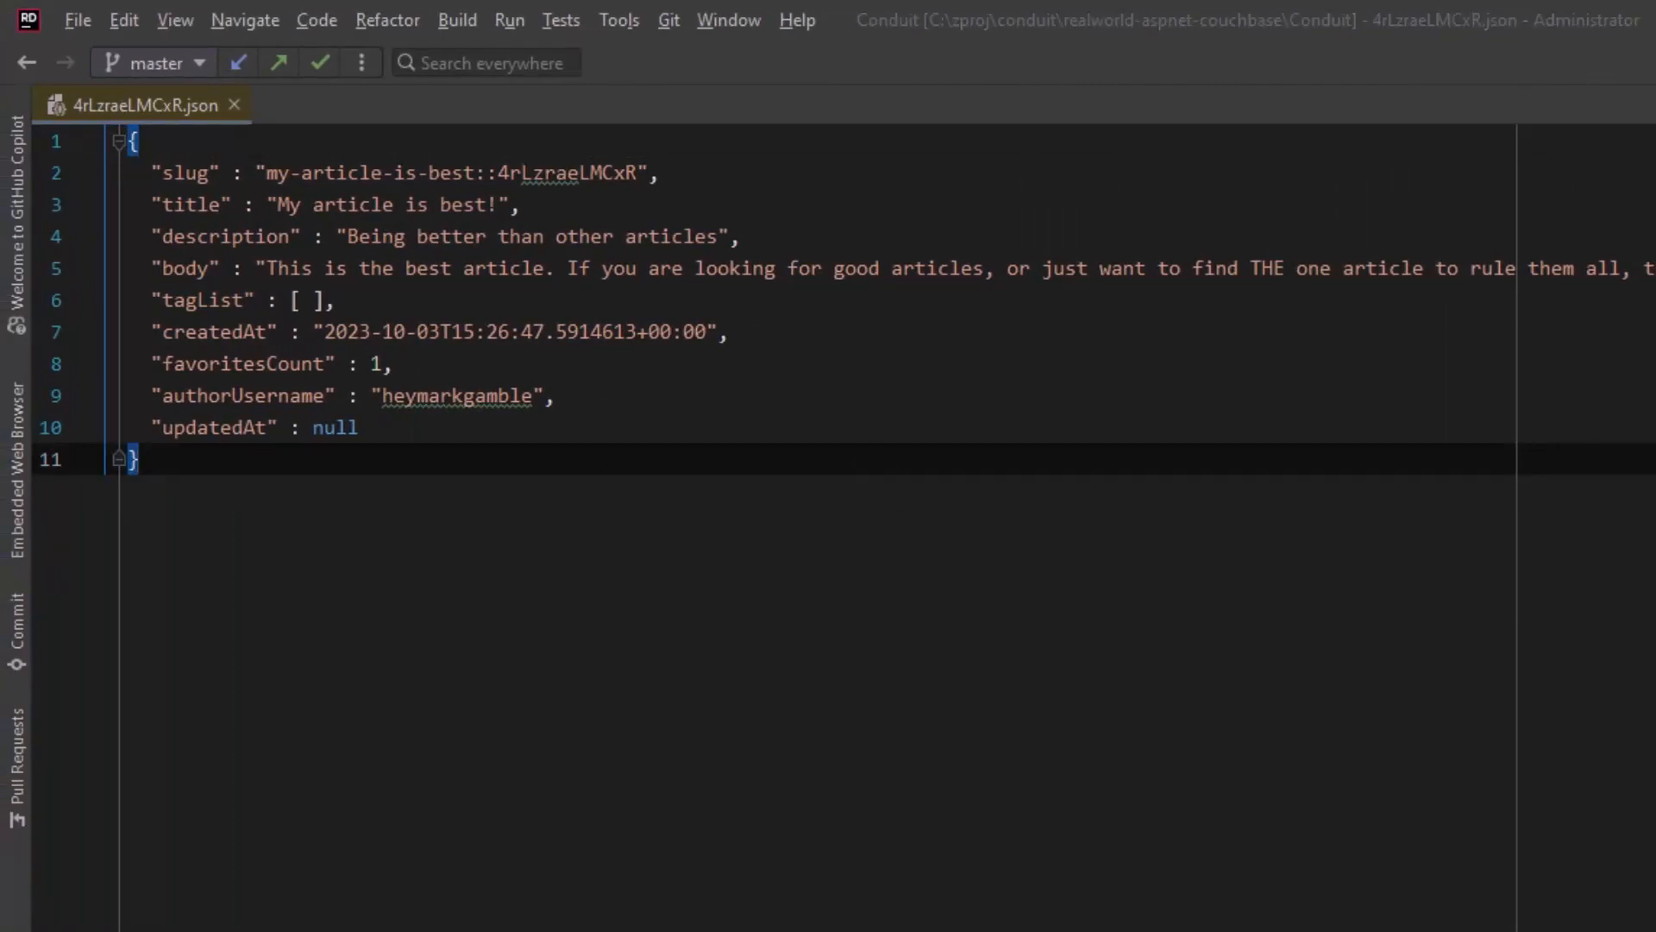
Step: Create a new document in the Articles collection with ID aaazraeLMCxRxx and the template document option
right_click(837, 442)
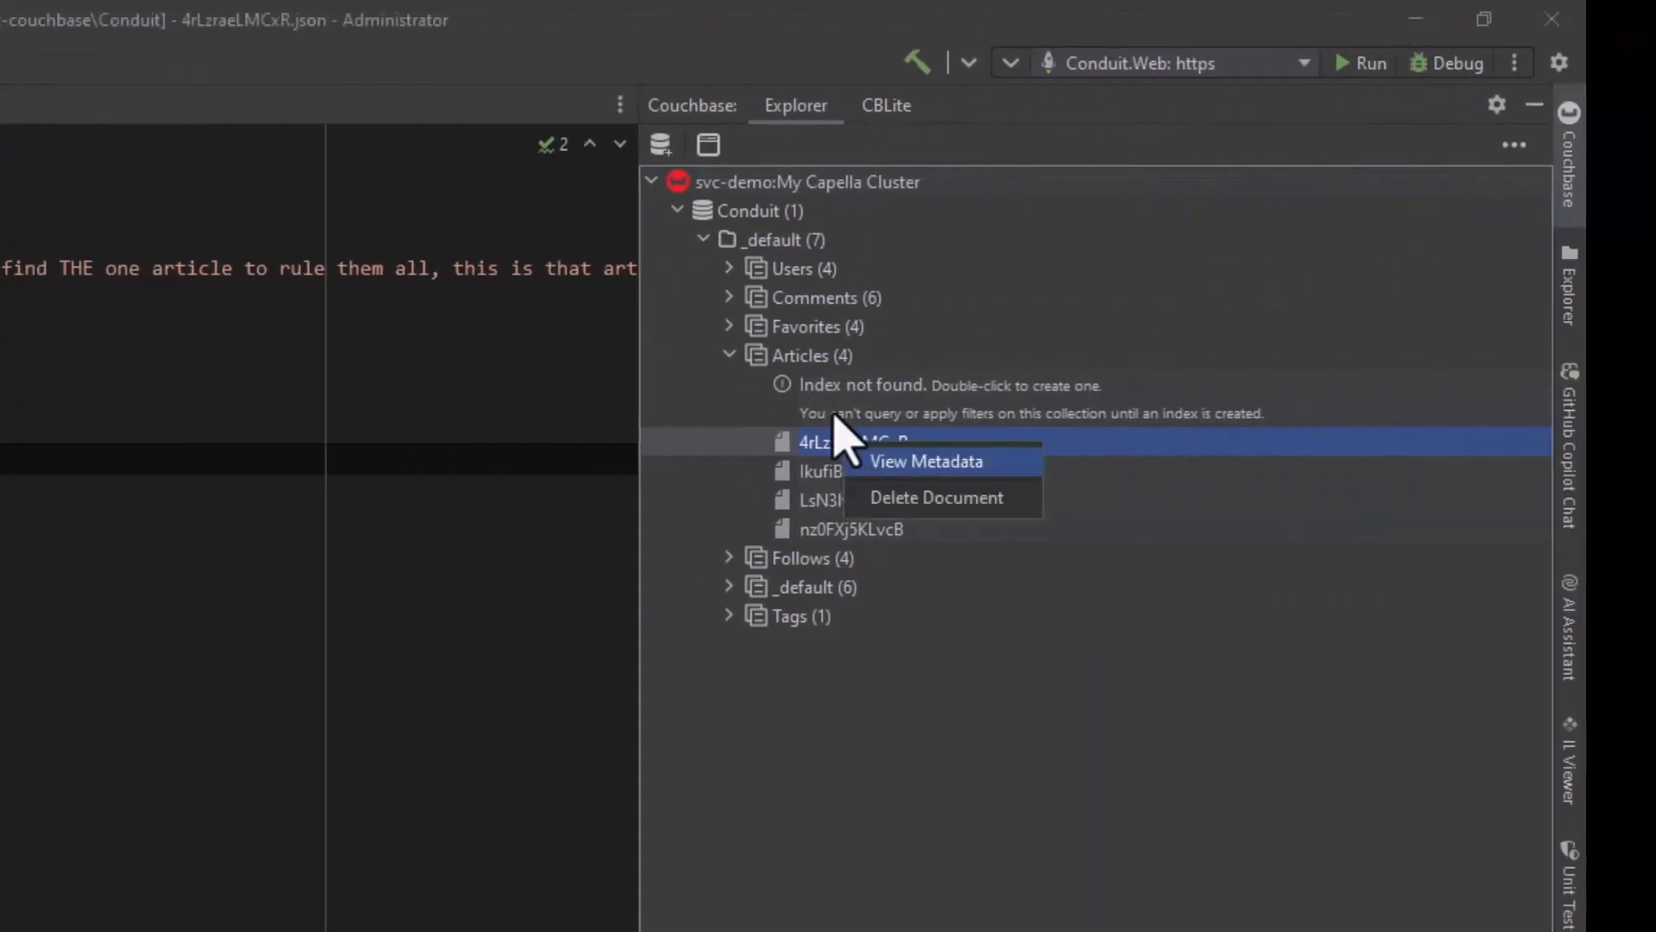
right_click(811, 357)
click(898, 404)
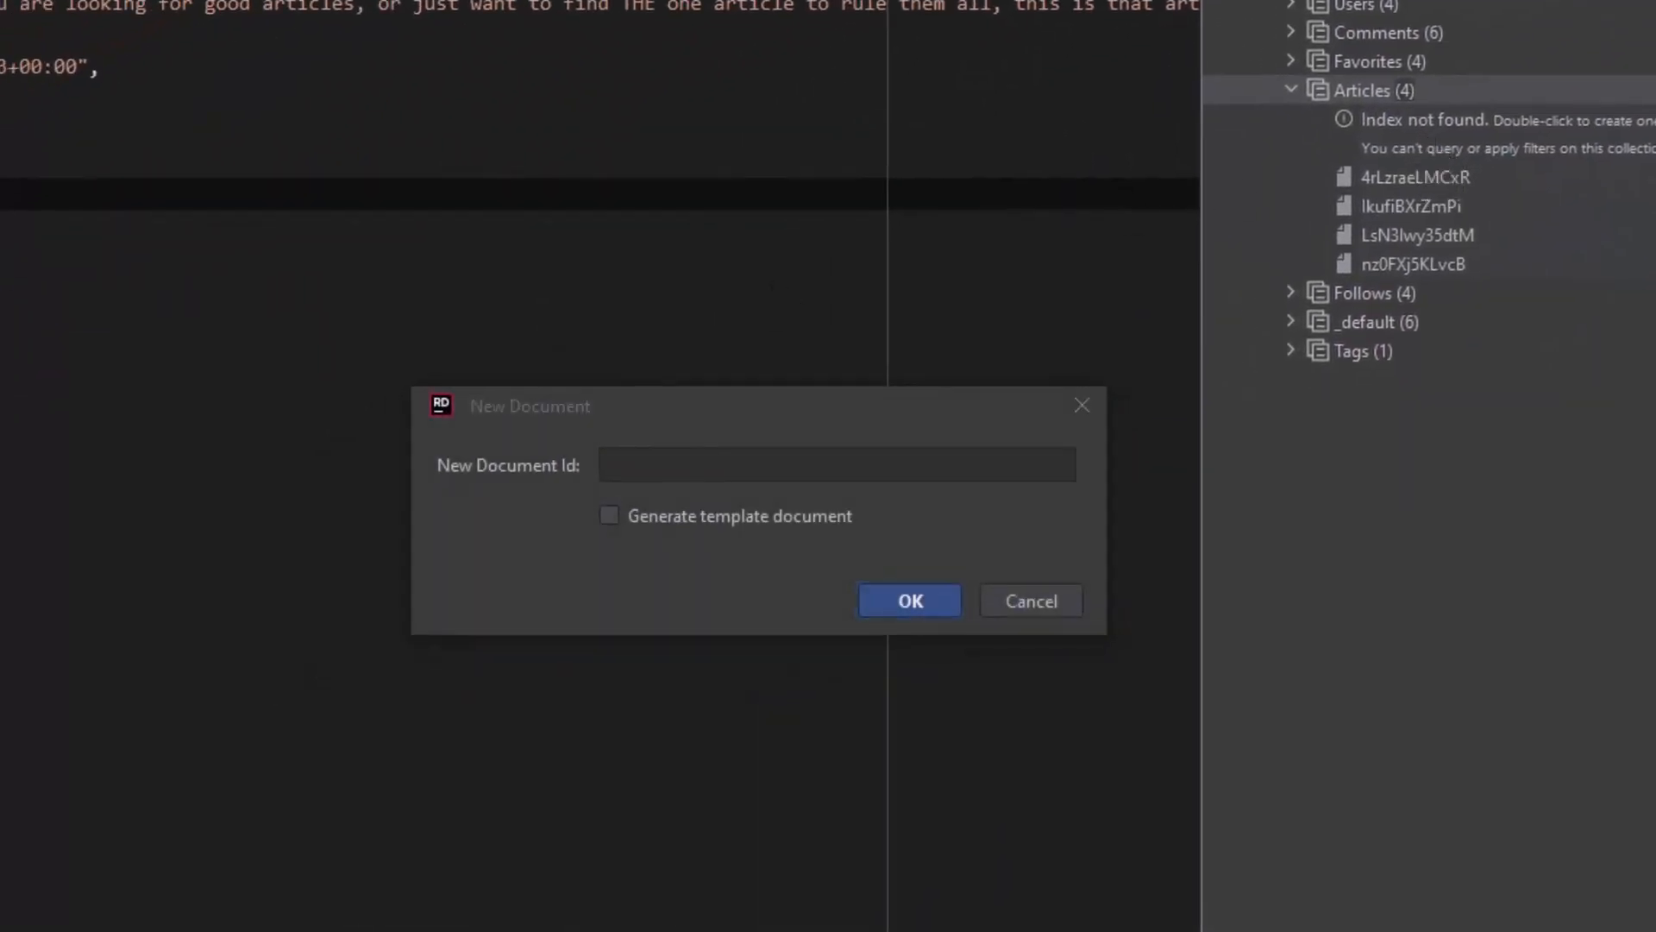
click(691, 466)
text(aaazraeLMCxRxx)
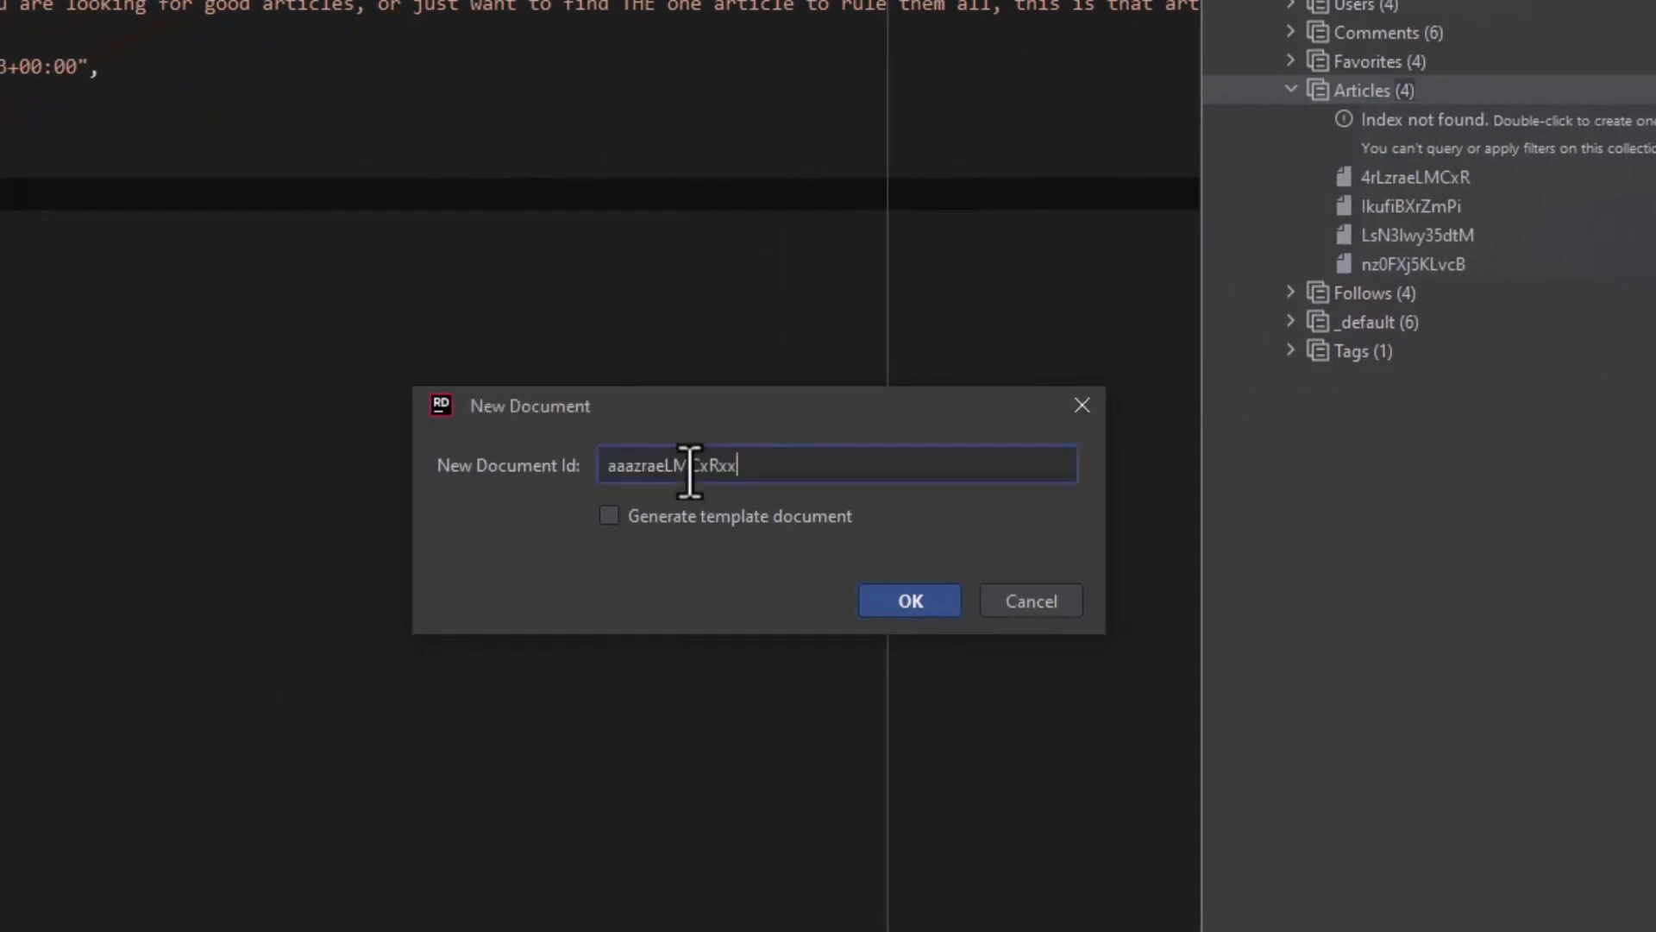
click(711, 524)
click(913, 602)
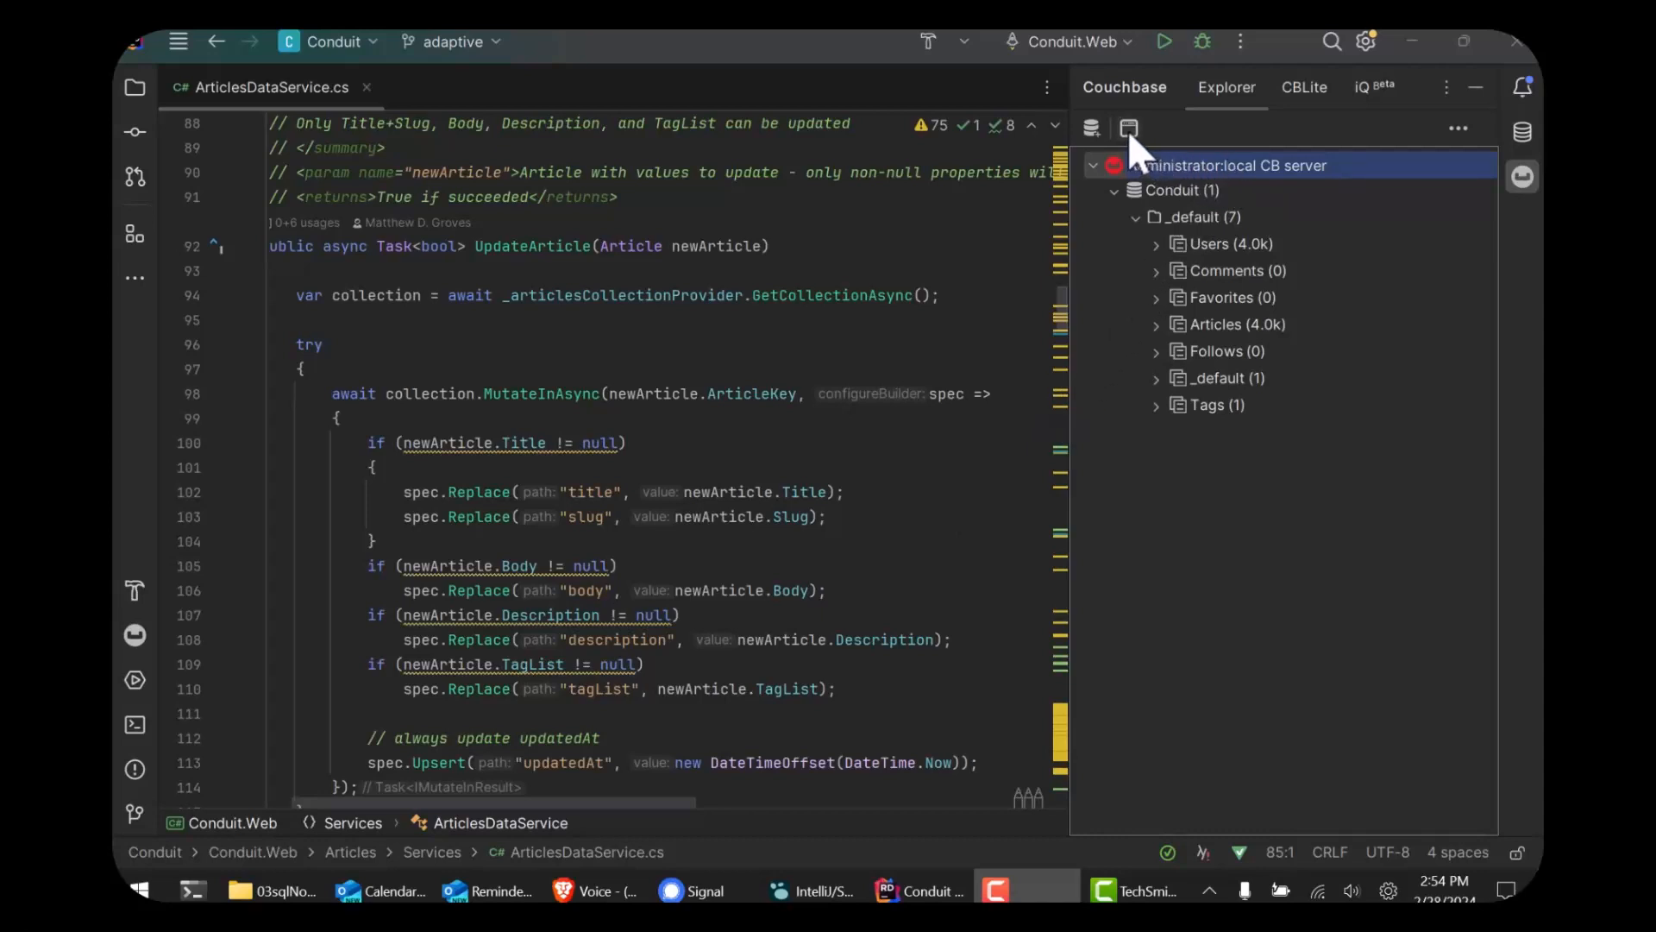
Step: Open a new query workbench and write a query selecting a.* from Conduit._default.Articles a, limited to 10
click(1128, 127)
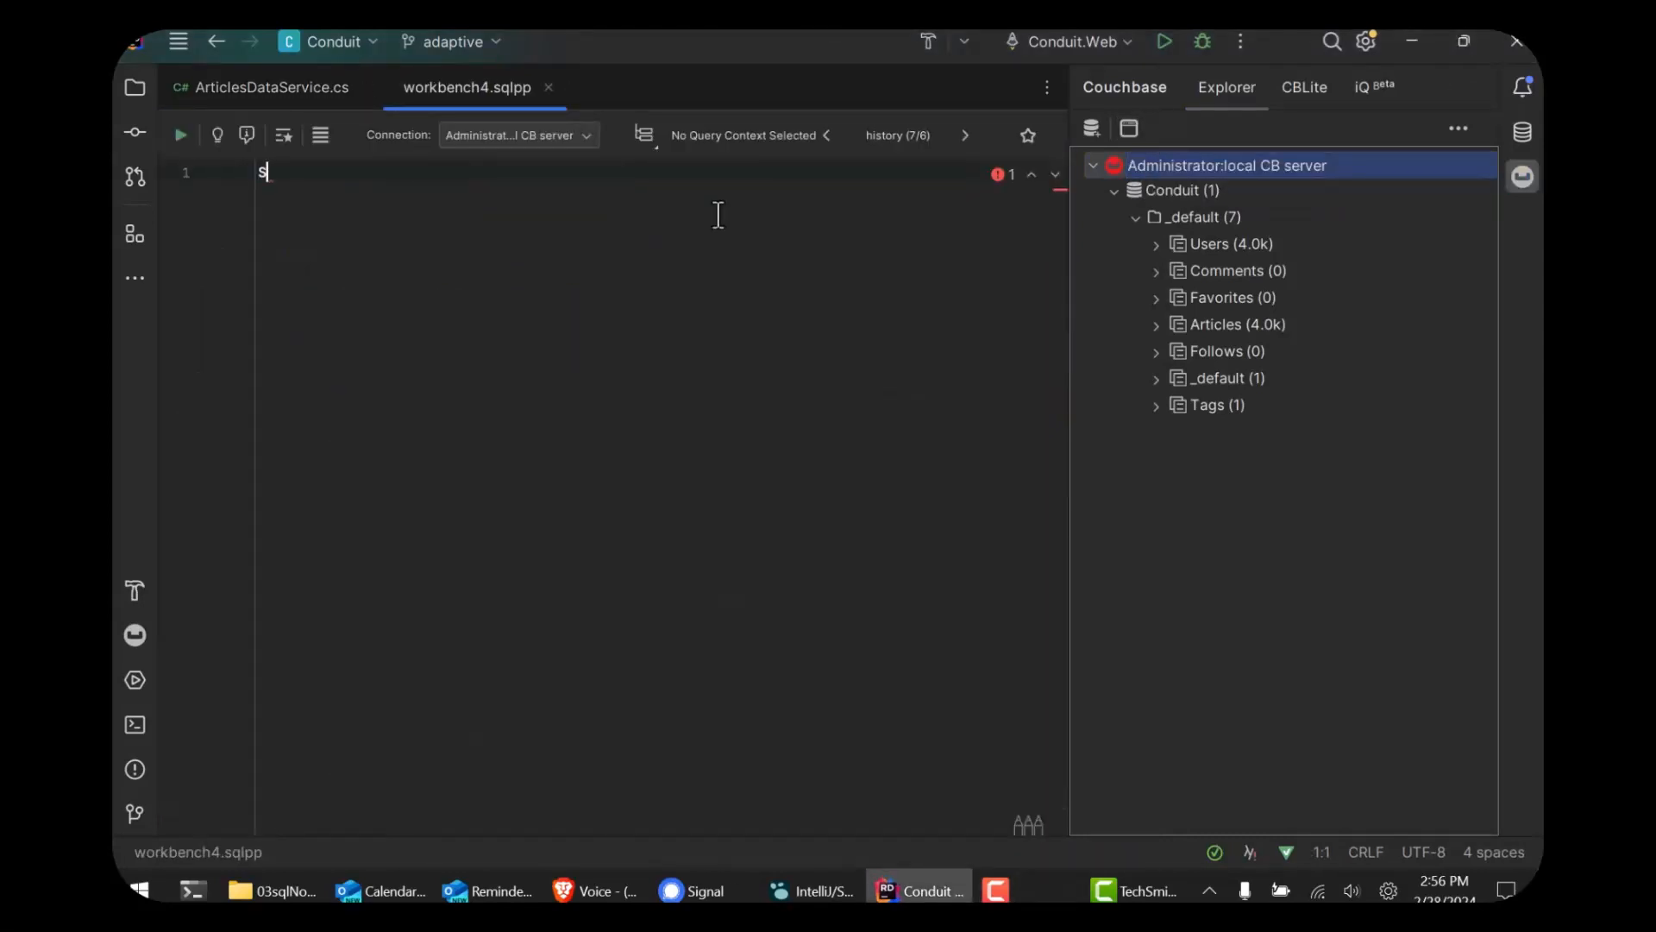
text(SELECT a.*)
key(Return)
text(FROM Conduit._default.Articles a)
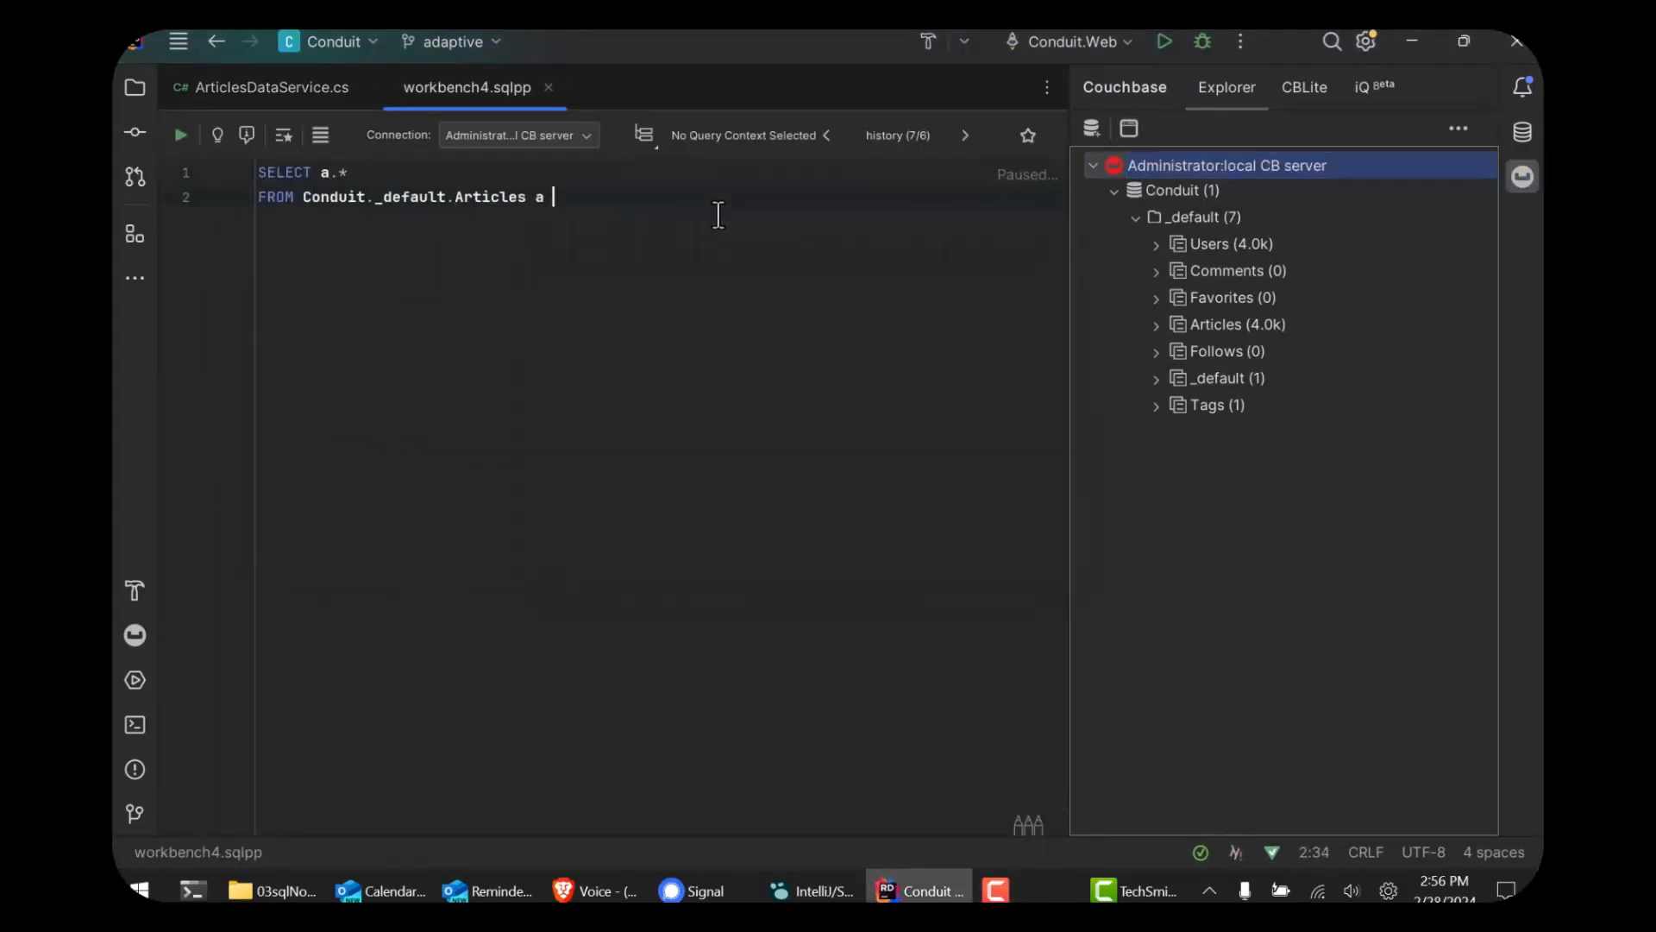
key(Return)
text(LIMIT 10;)
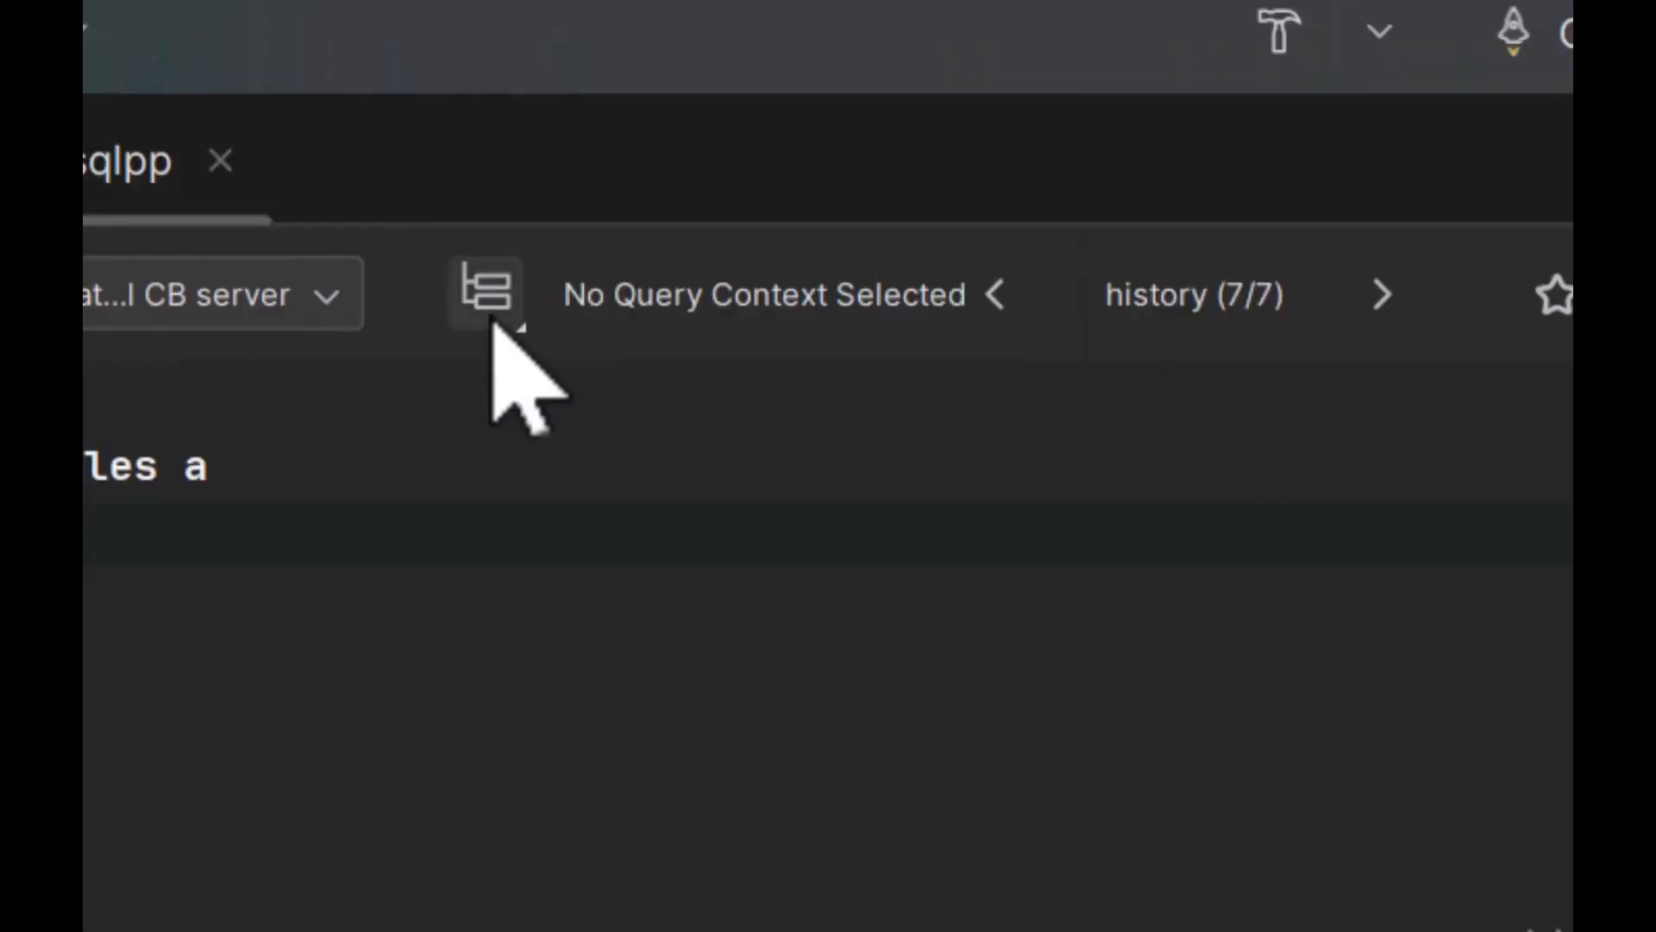
Step: Set the query context to the Conduit bucket's _default scope and remove the Conduit._default. prefix from the FROM clause
click(492, 321)
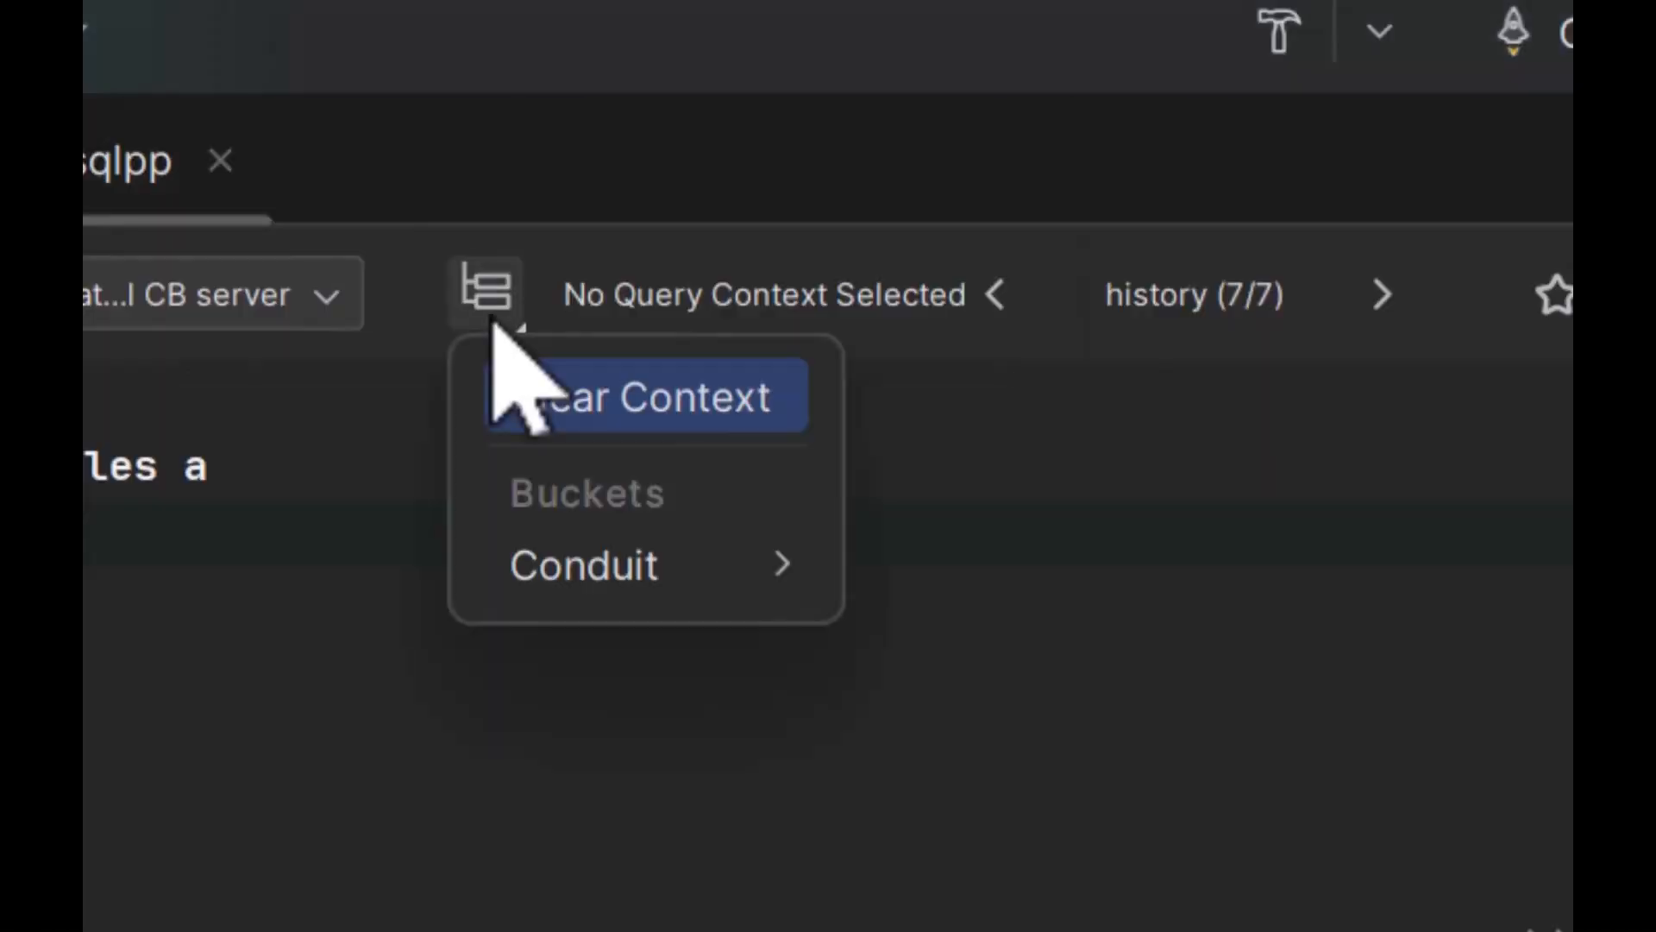
mouse_move(576, 565)
click(966, 614)
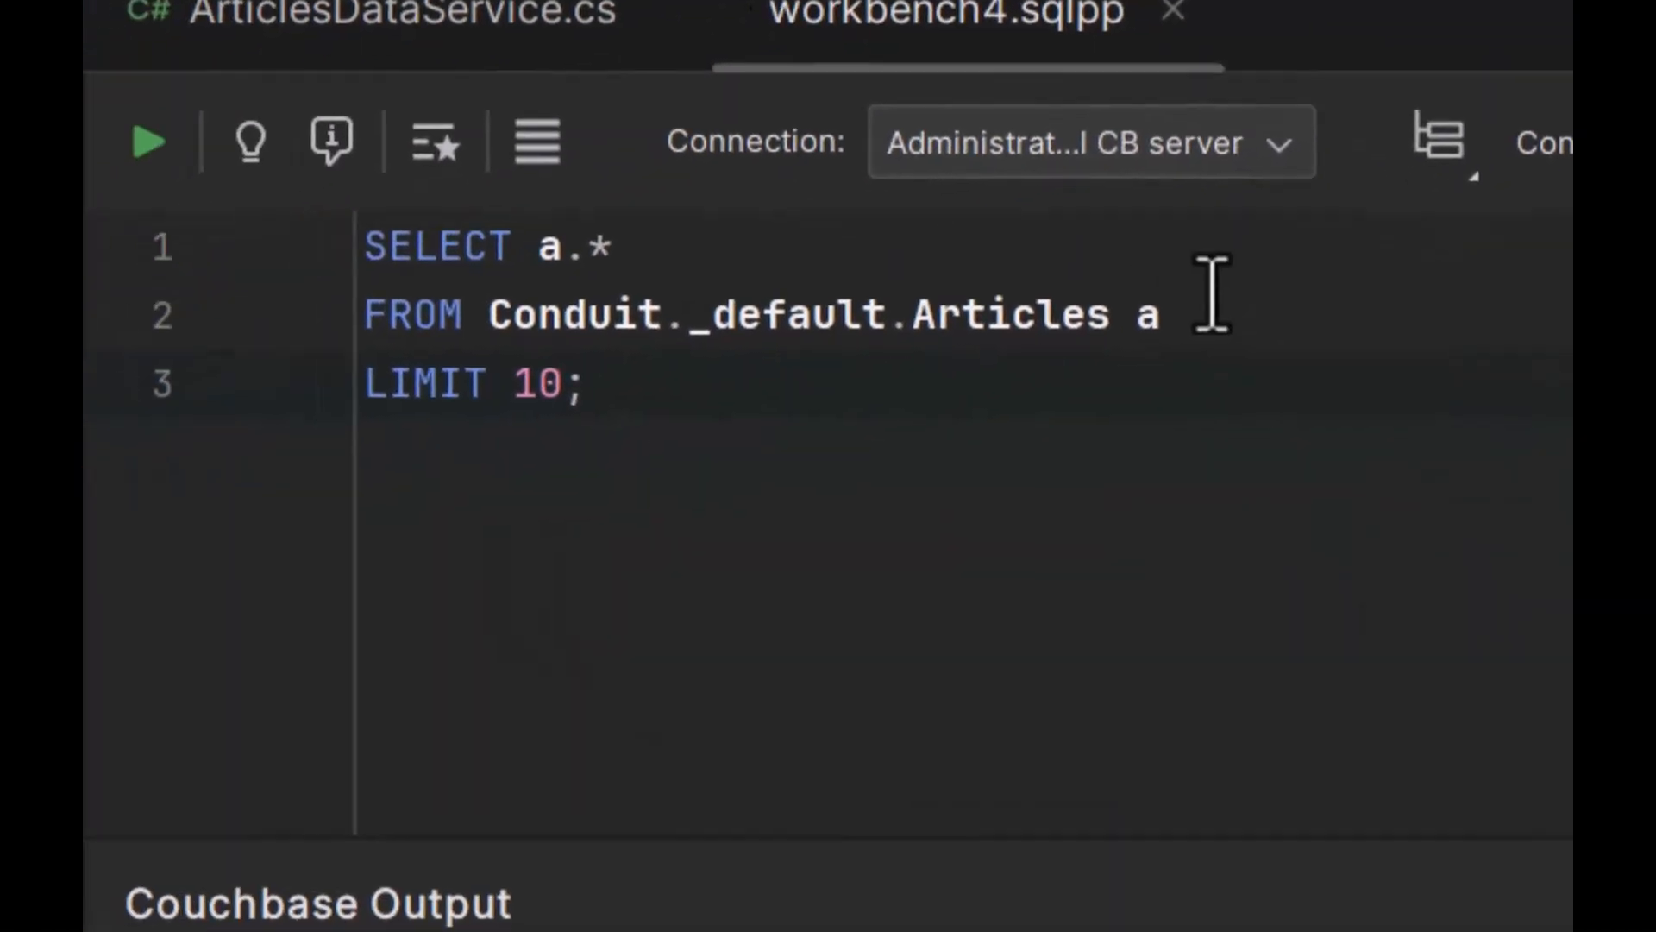
drag(938, 308, 526, 302)
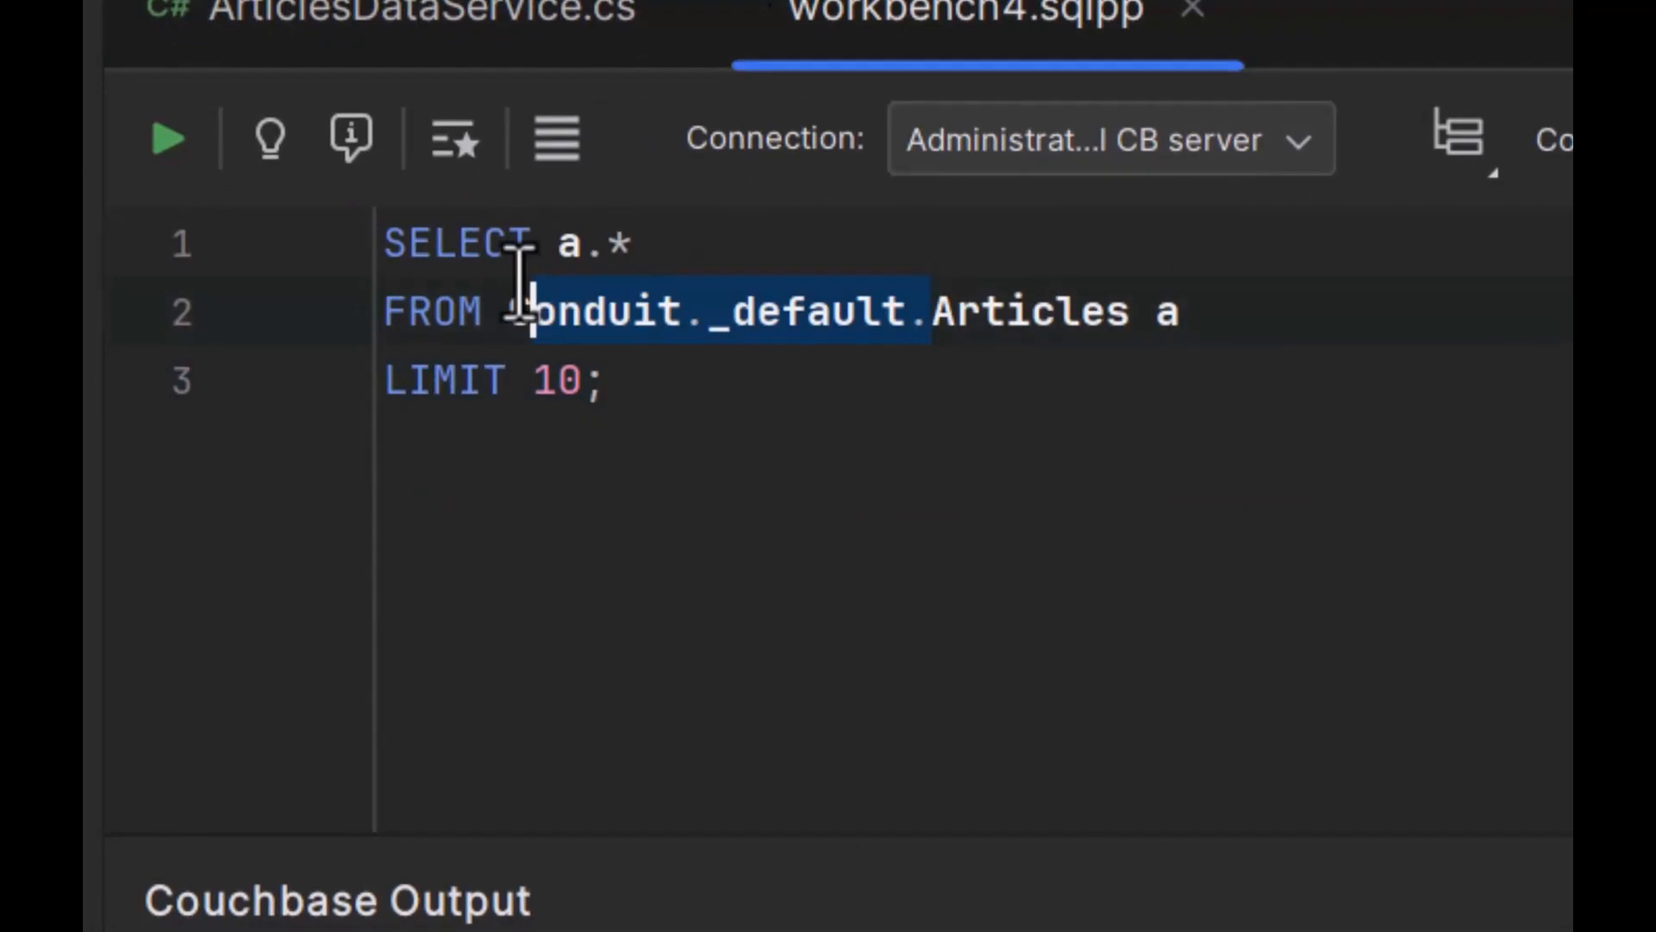
key(BackSpace)
key(BackSpace)
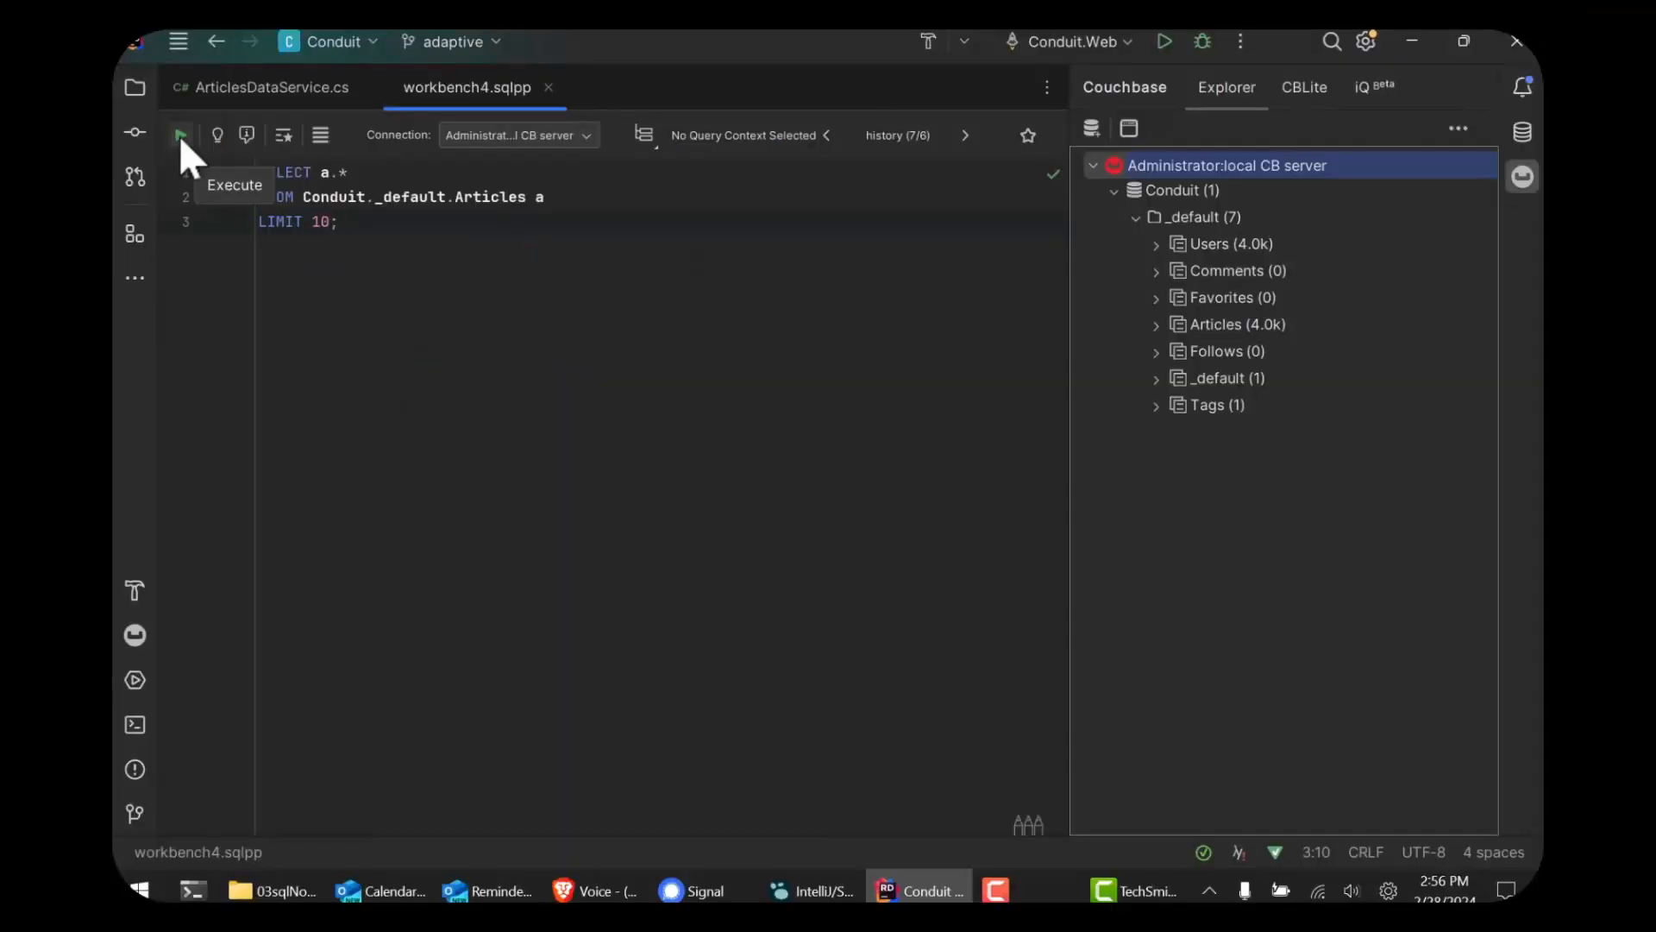
Step: Execute the Articles query and look through its JSON results
click(179, 134)
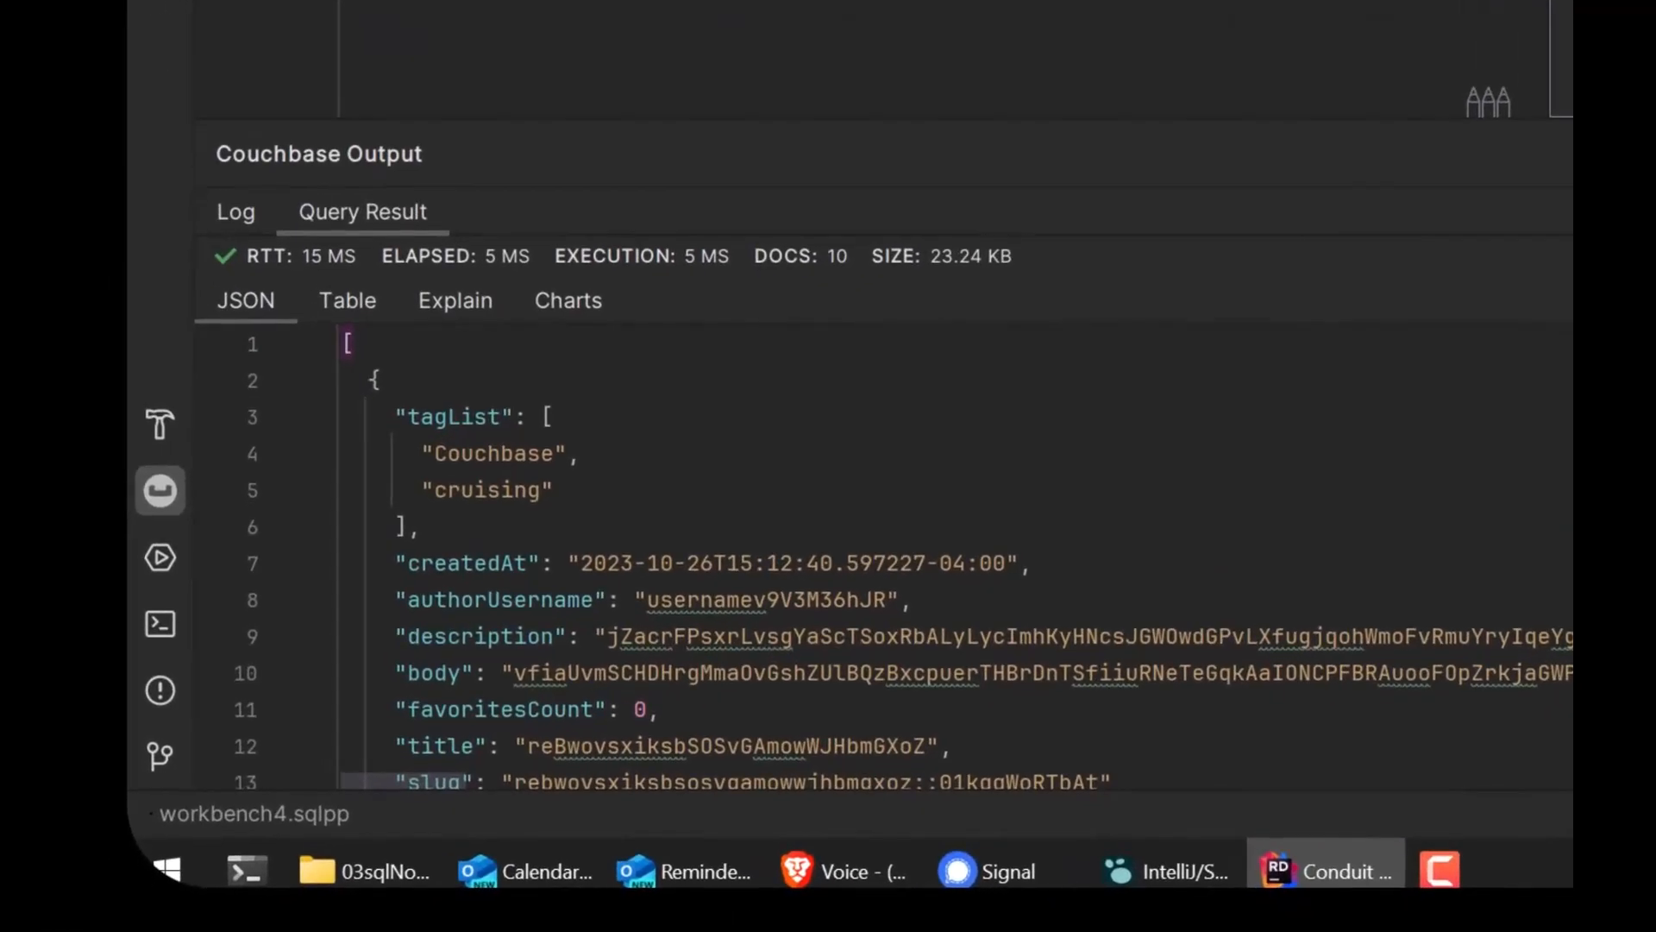
scroll(509, 514, down, 4)
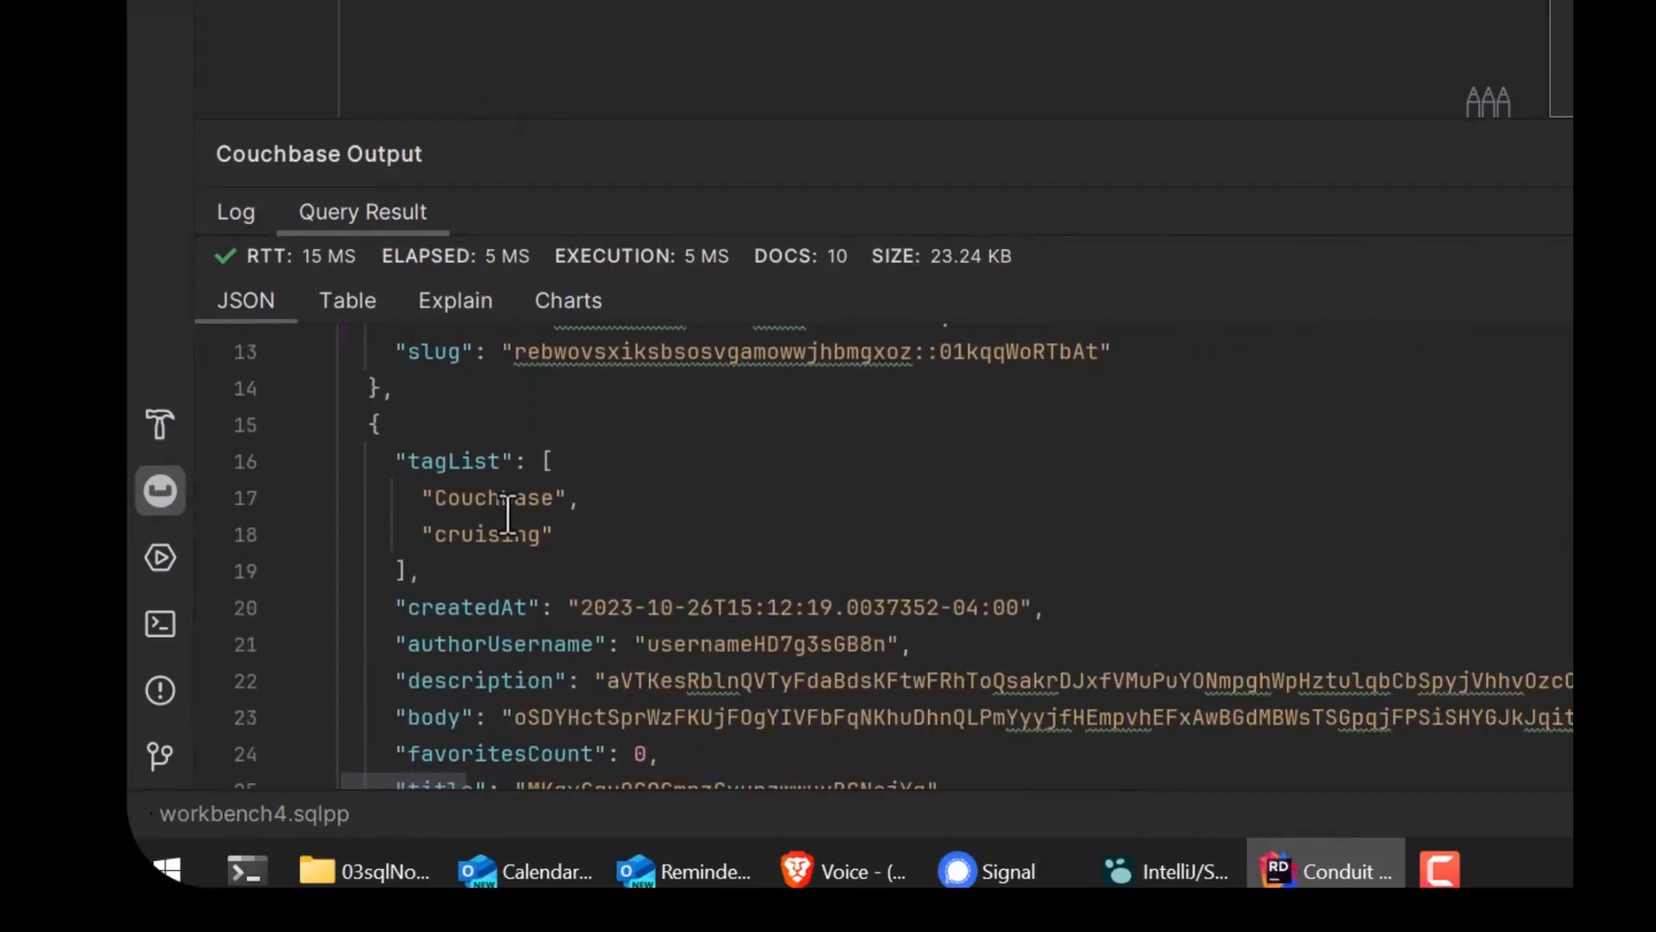
Step: Look through the Articles query results as JSON and as a table
scroll(509, 515, down, 3)
scroll(509, 515, up, 7)
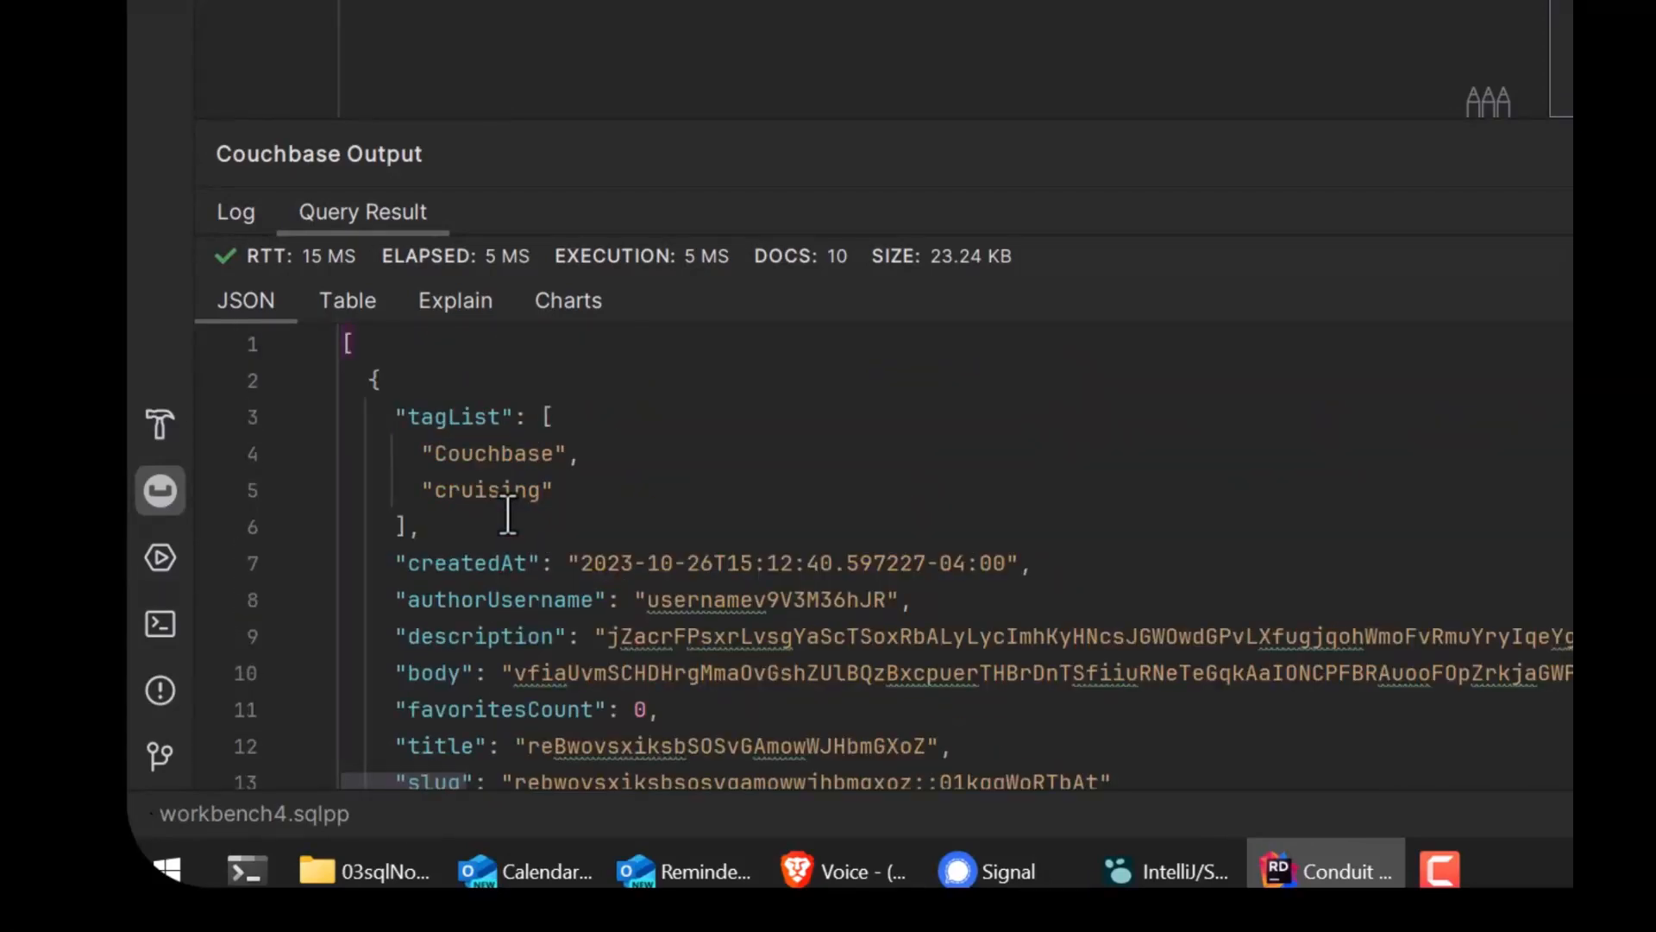
click(353, 300)
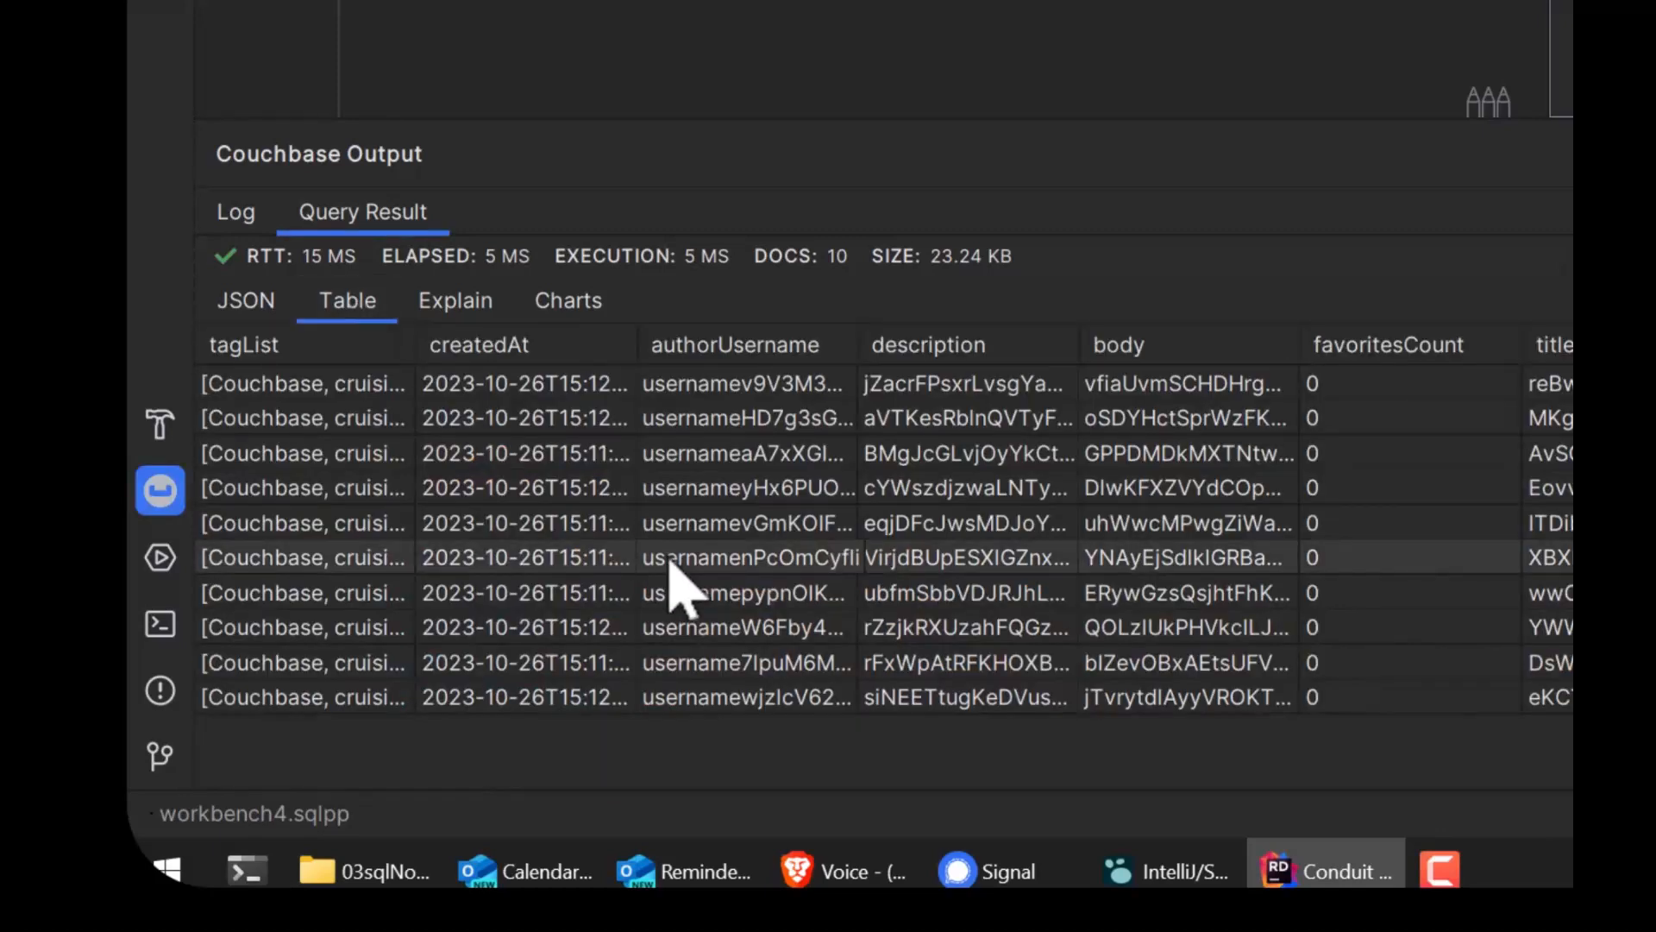
Step: Examine the Articles query's execution plan from the Authorize stage through to the Limit stage
click(464, 304)
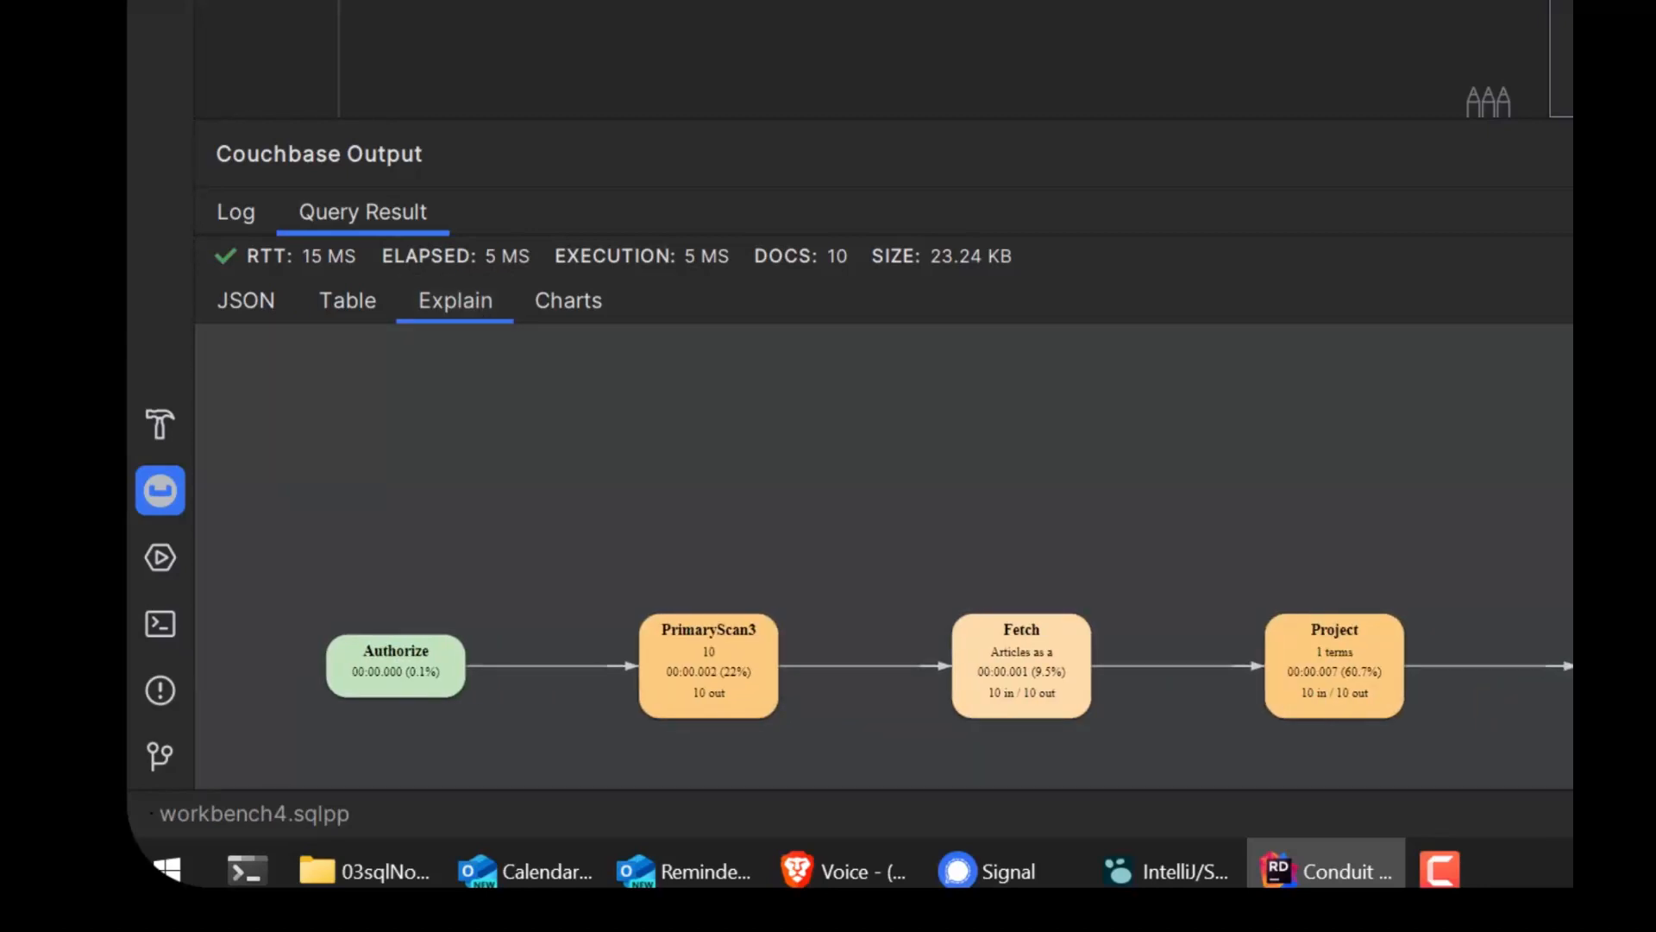
scroll(1022, 665, up, 5)
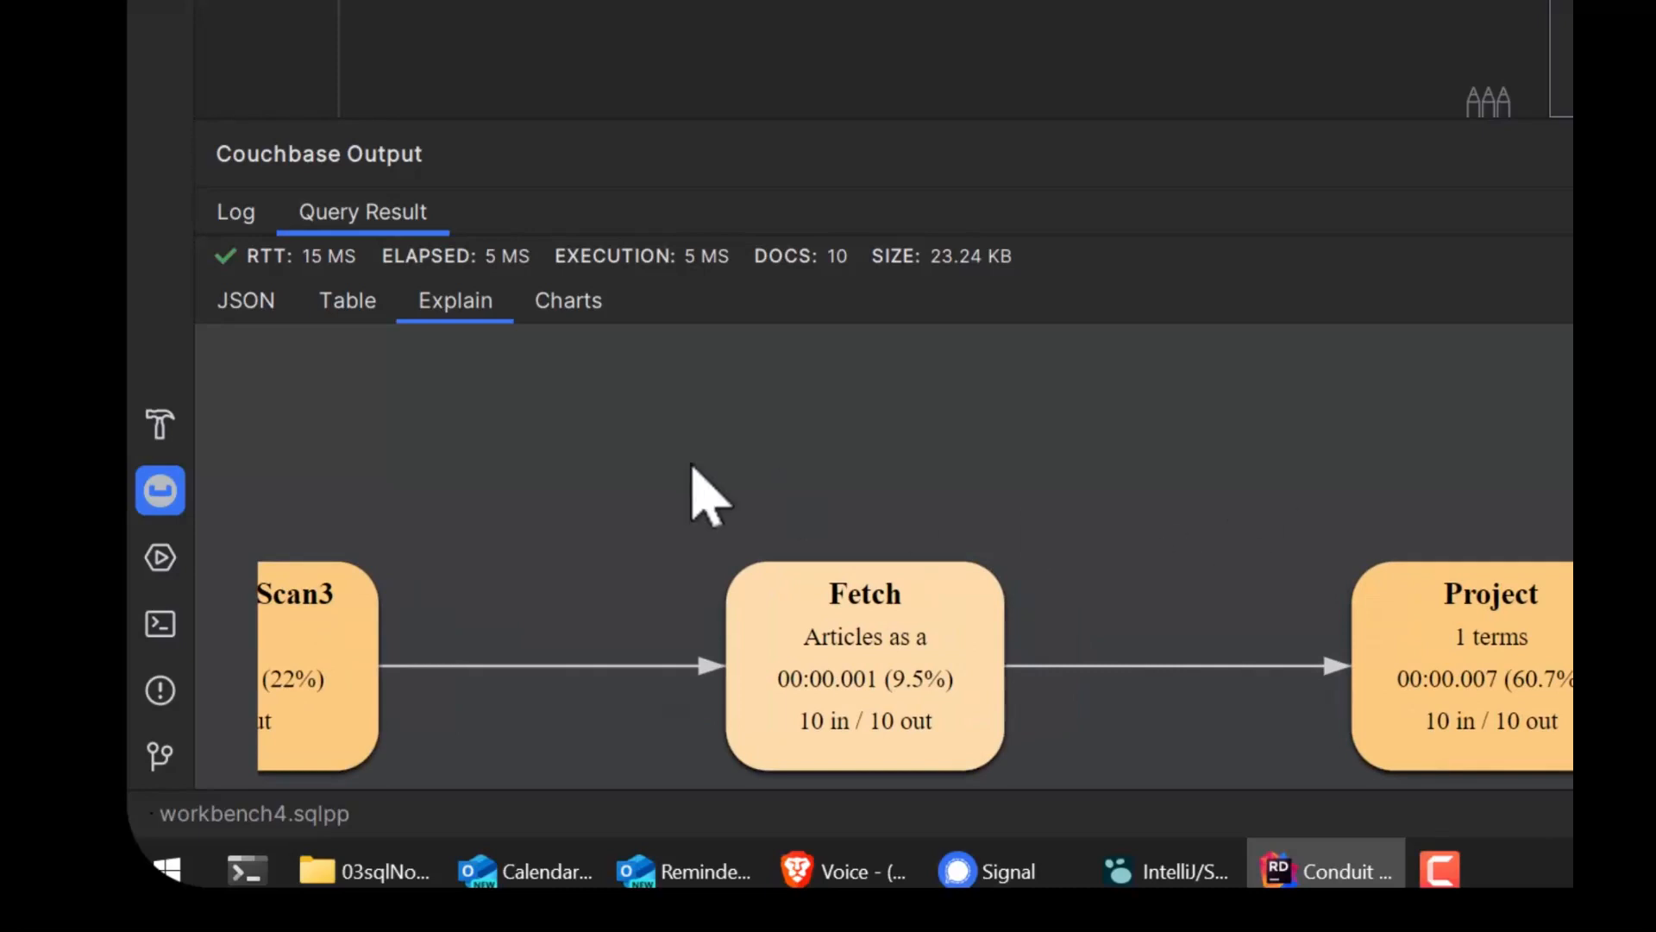
drag(632, 462, 1549, 408)
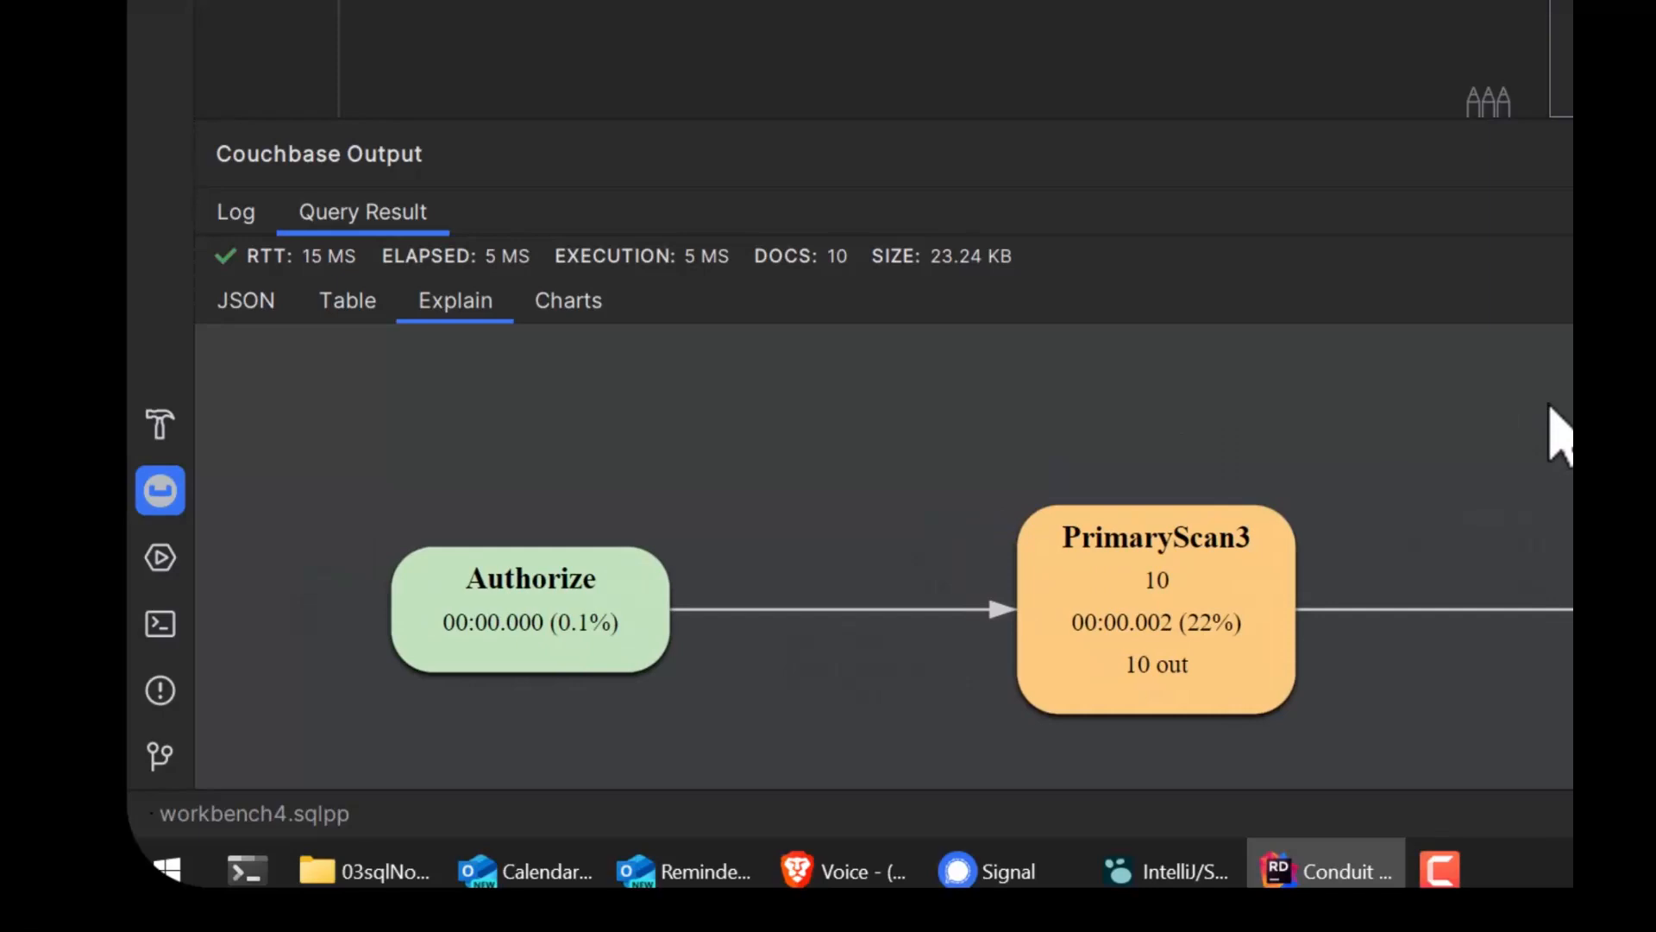
drag(1211, 406, 1067, 406)
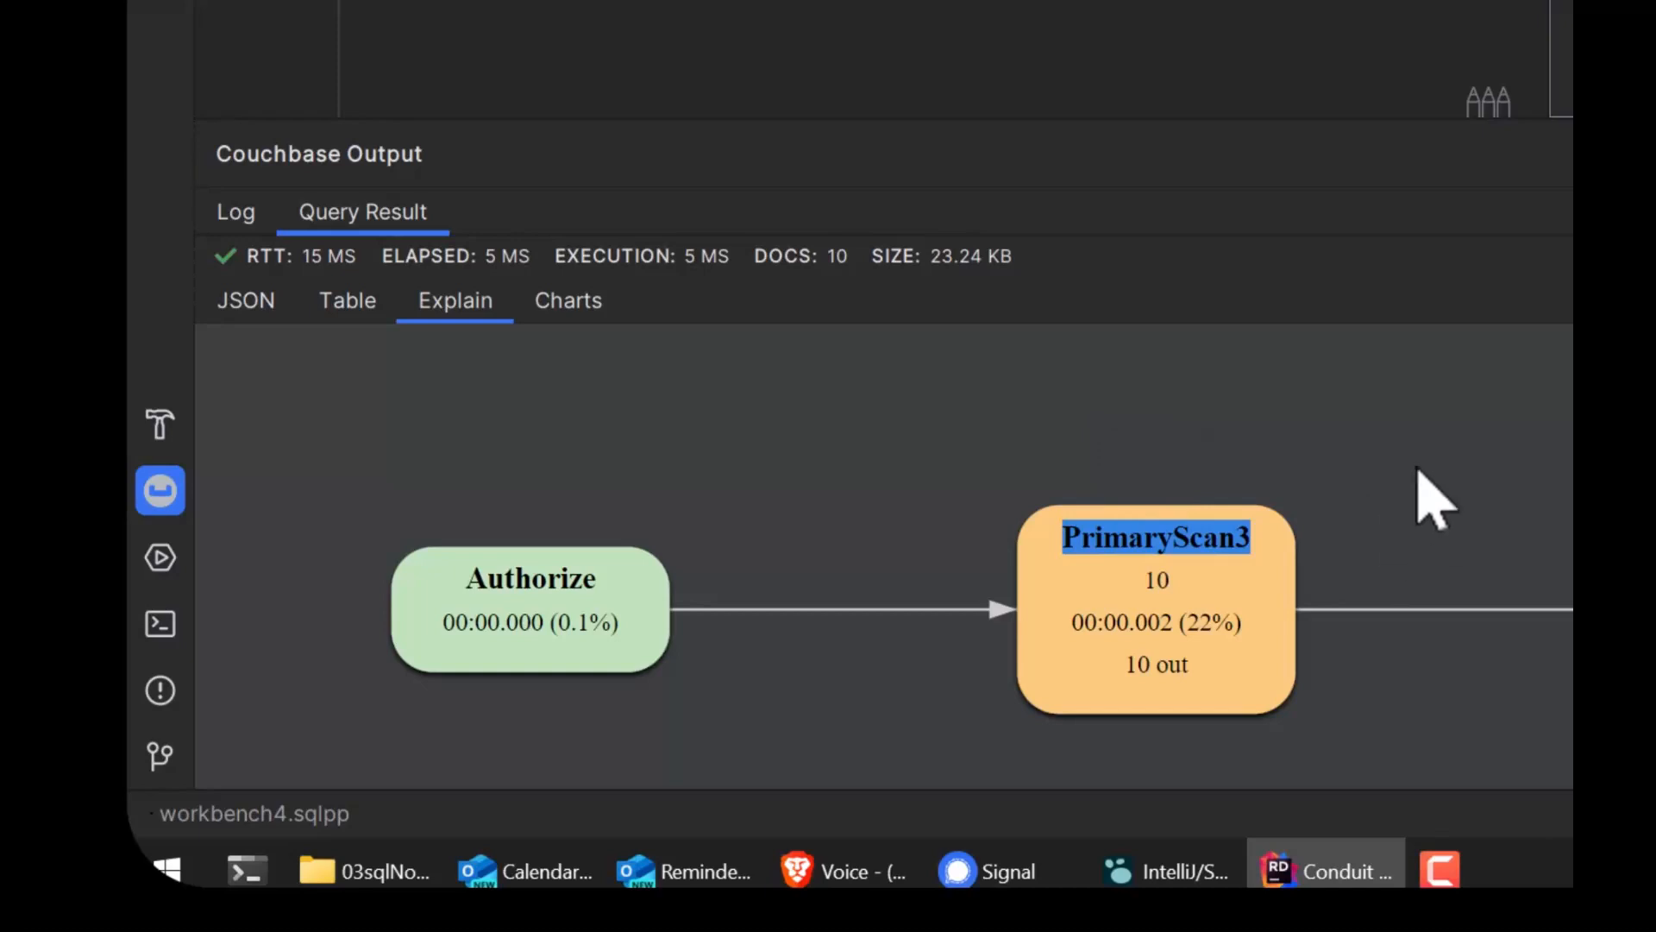
drag(1375, 444, 906, 430)
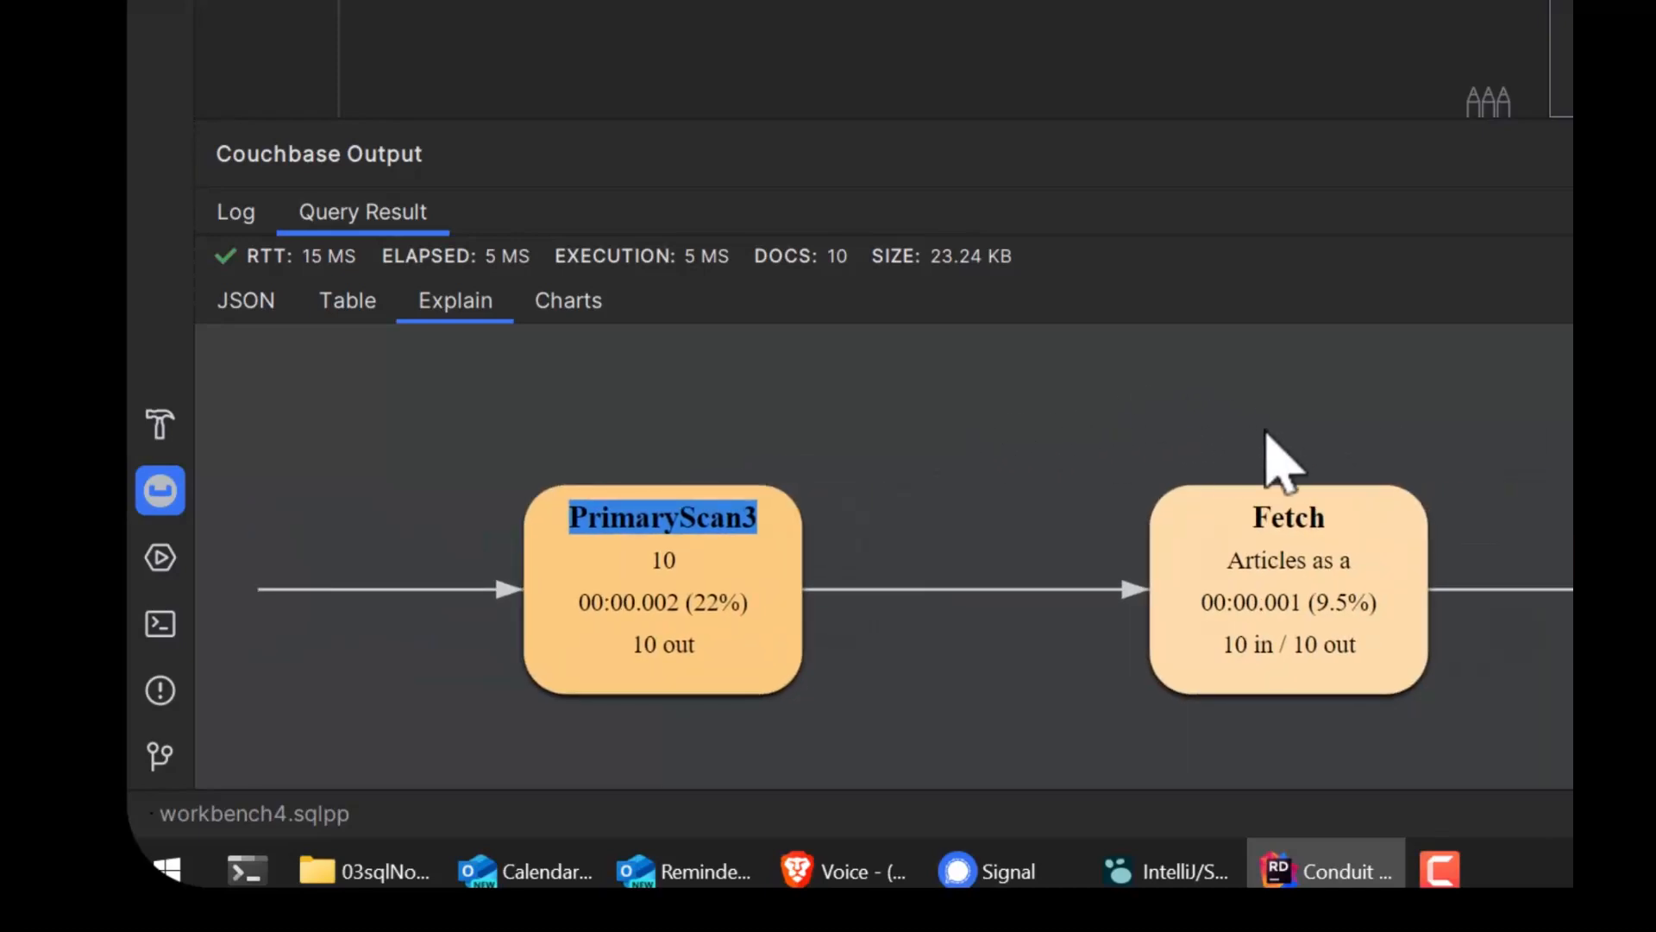
drag(1329, 437, 795, 416)
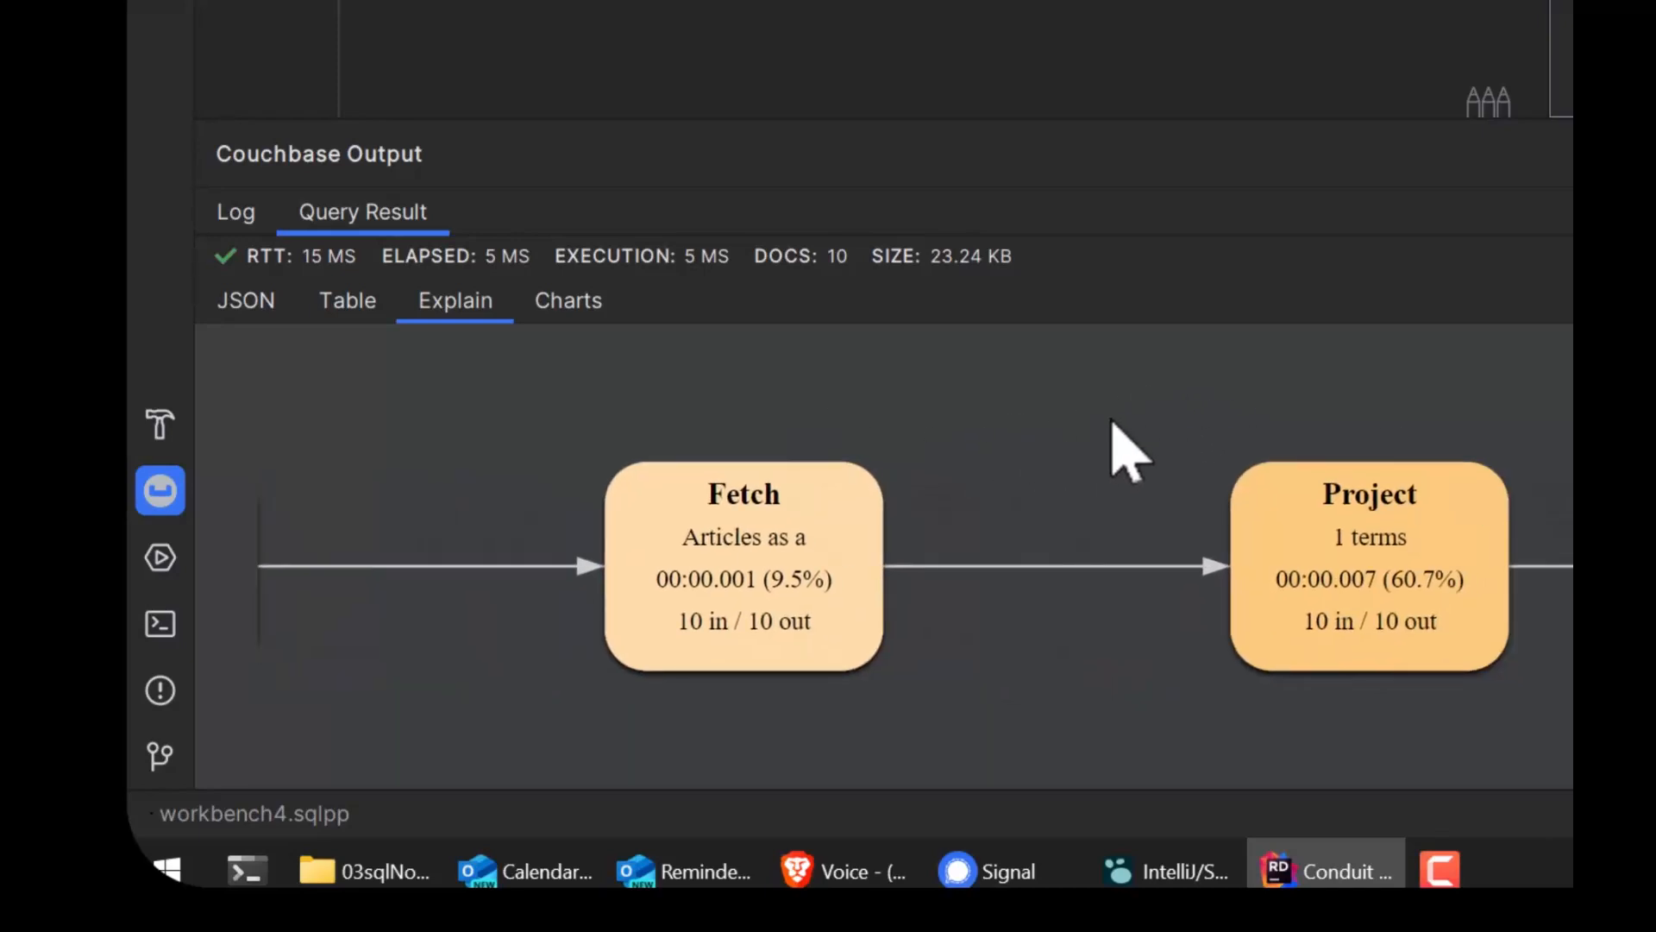
drag(1121, 427, 573, 426)
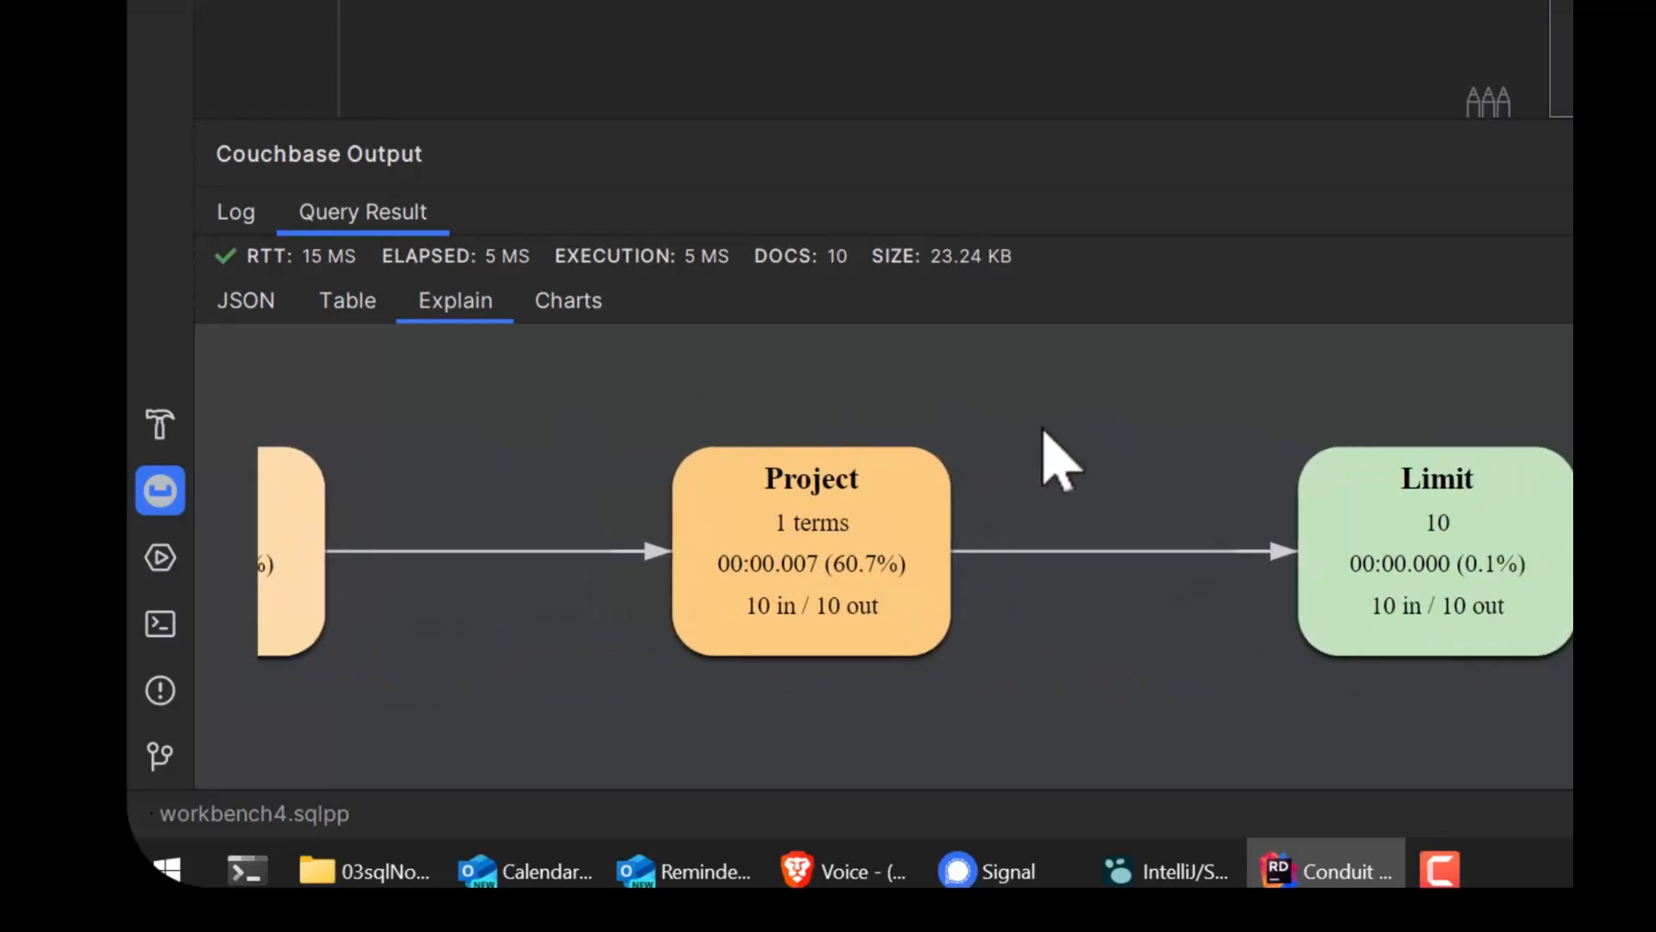
drag(1046, 431, 554, 458)
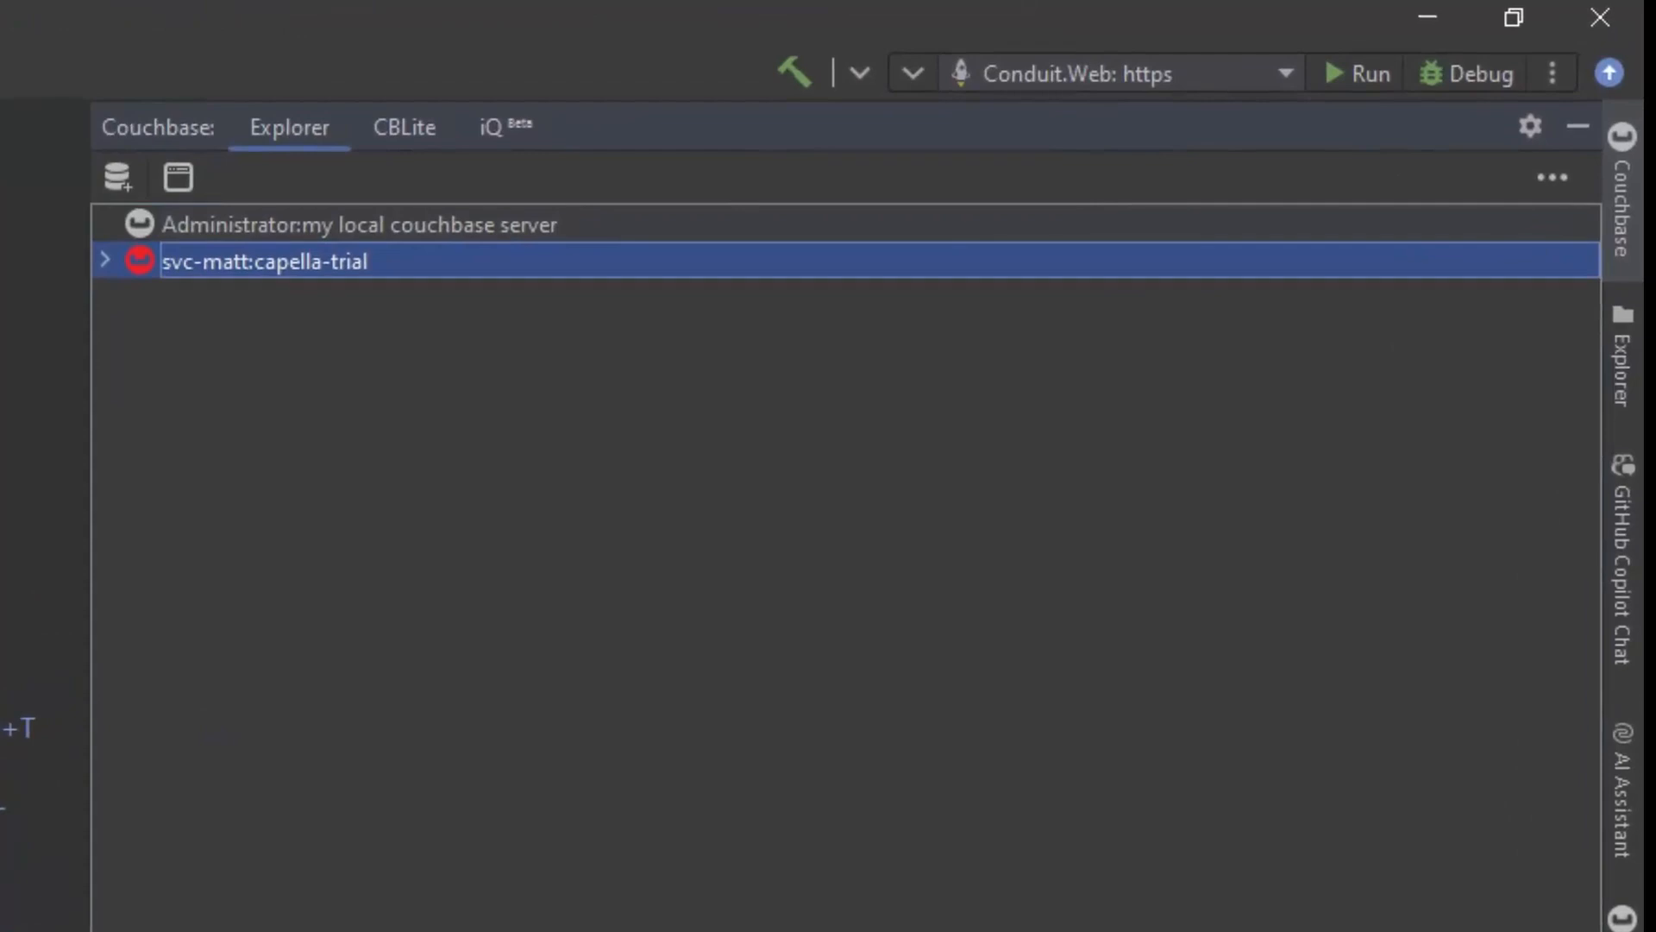
Step: Open the hotel_10025 document from the hotel collection in the capella-trial connection's travel-sample bucket, inventory scope
click(105, 259)
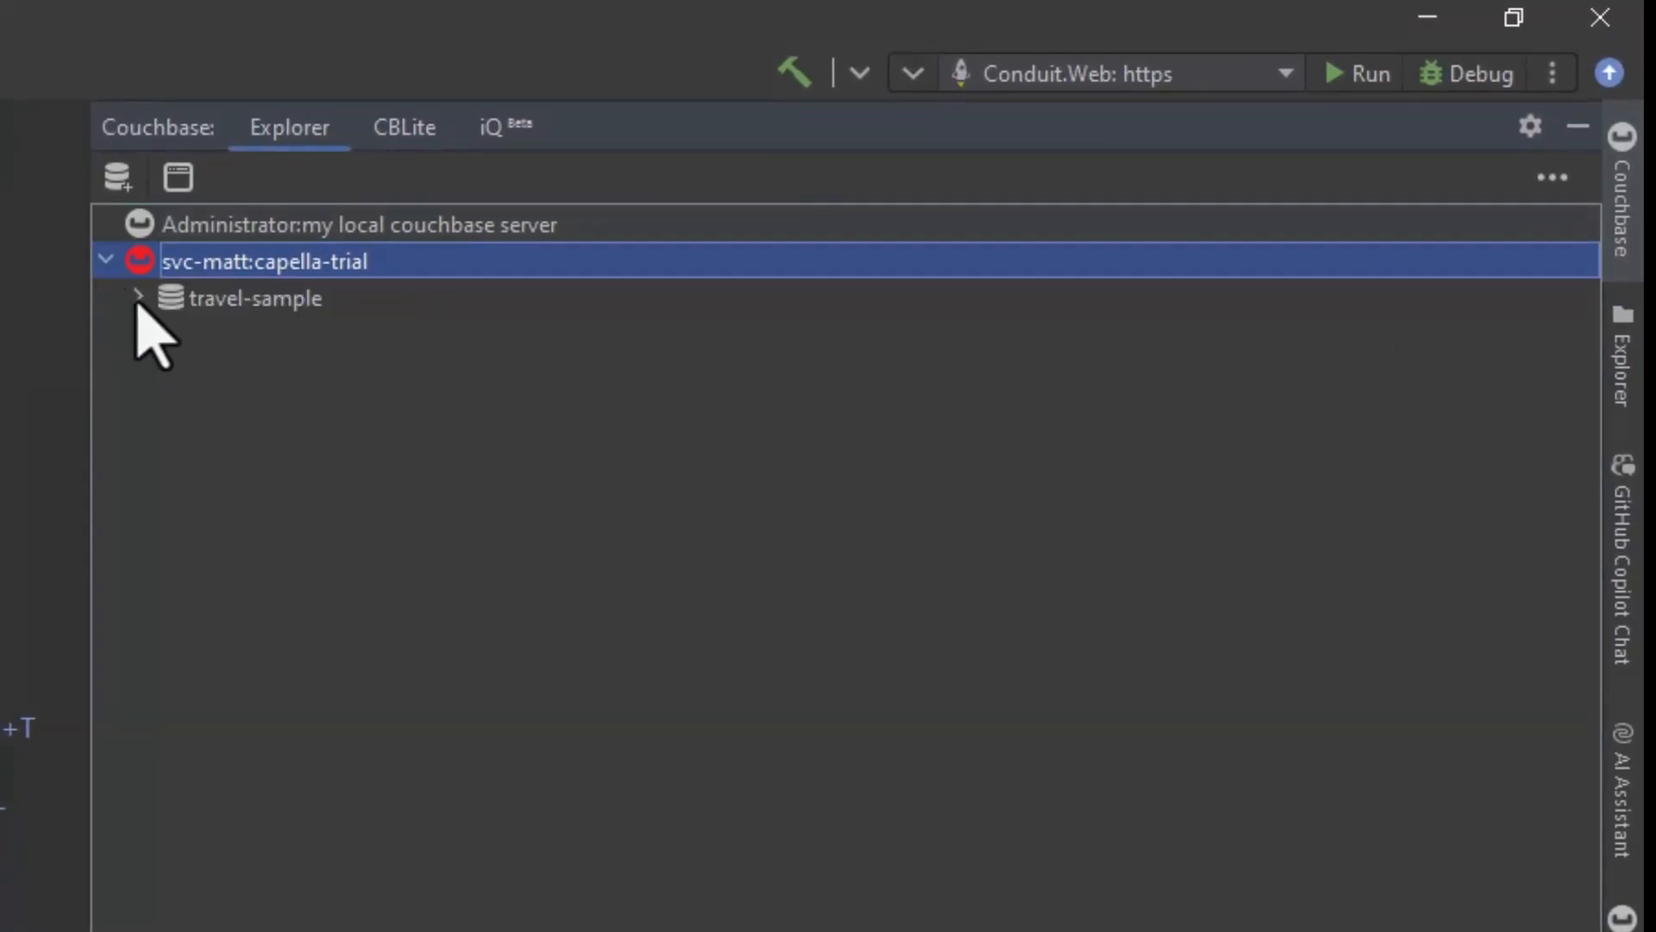
click(138, 298)
click(172, 334)
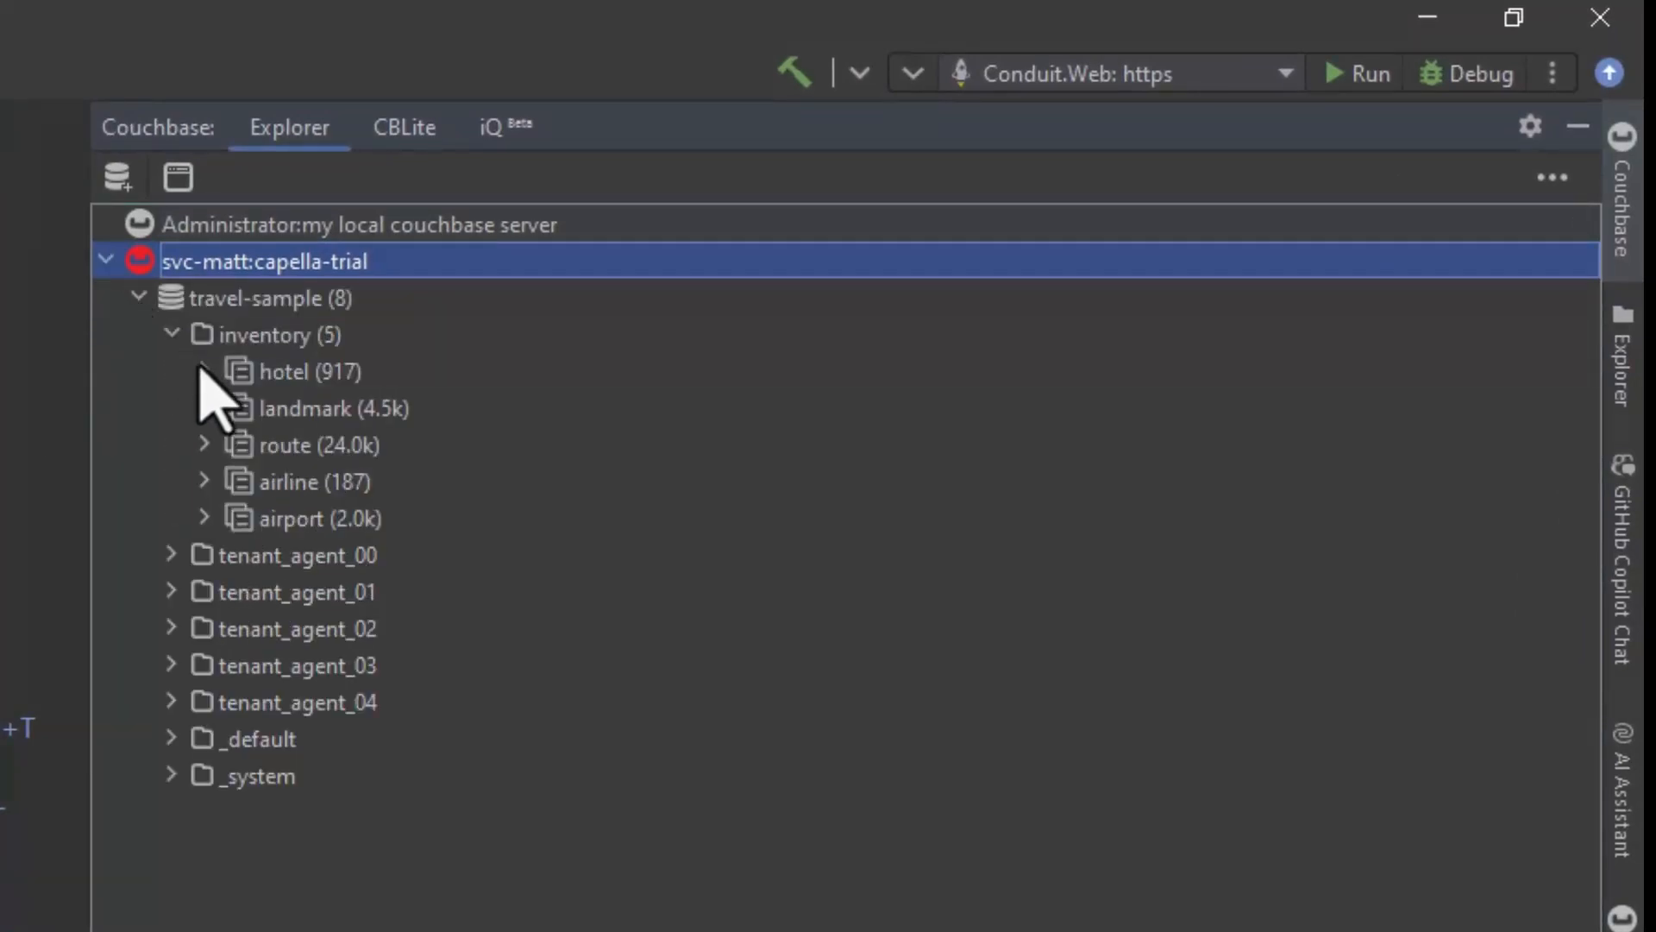
click(204, 371)
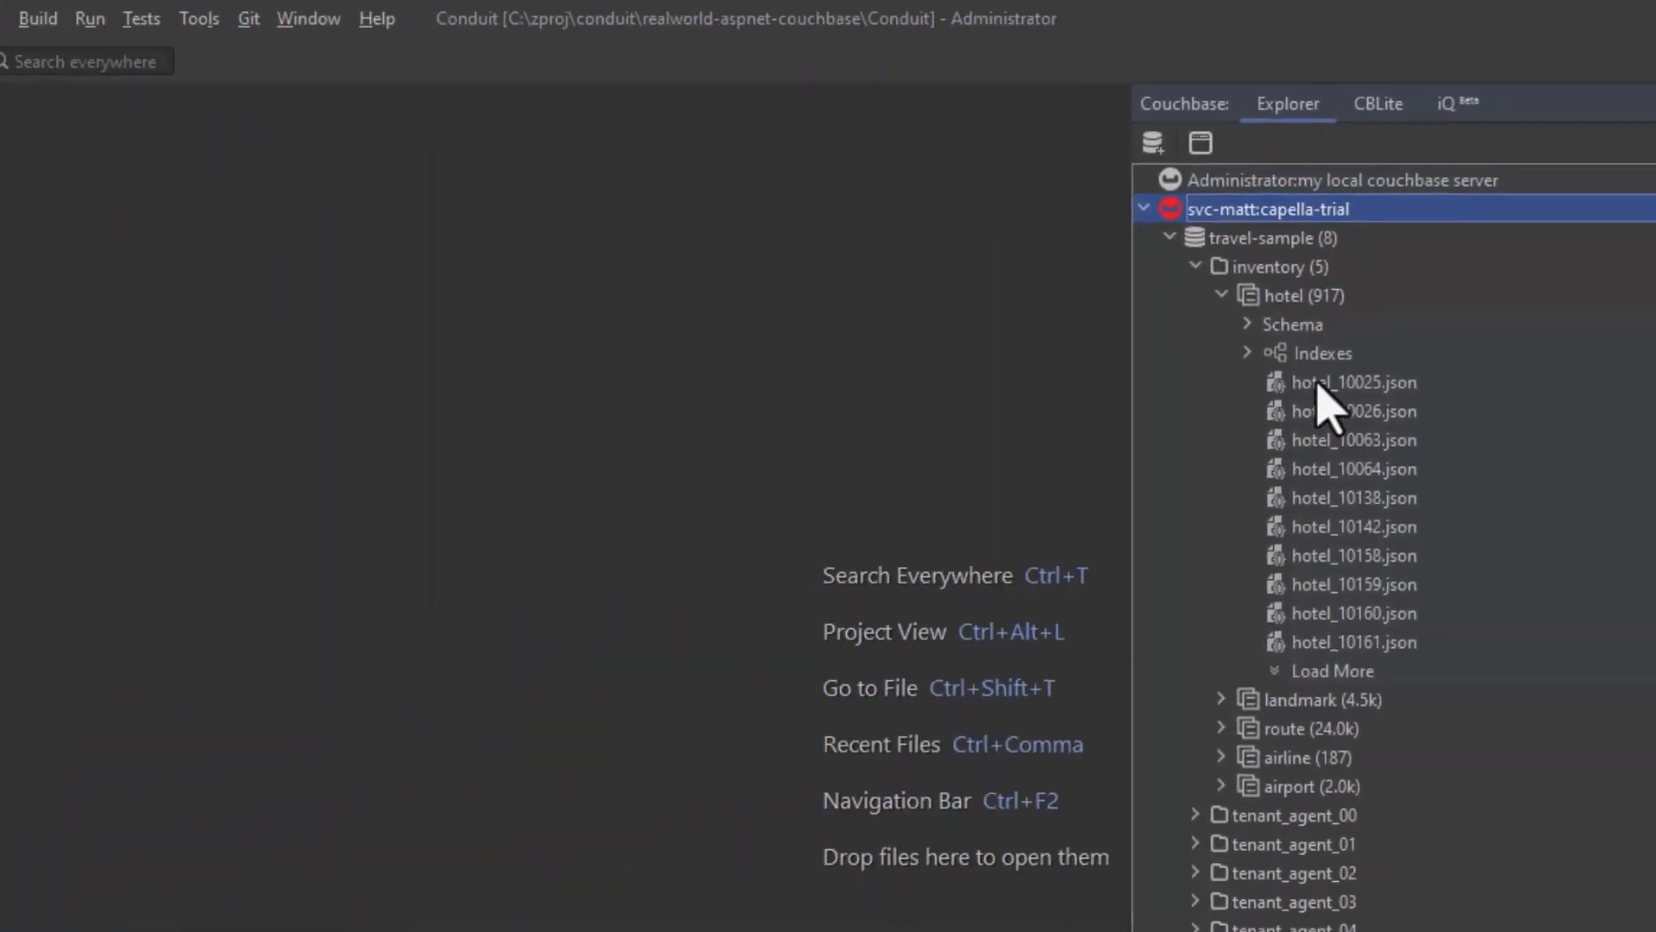
double_click(371, 480)
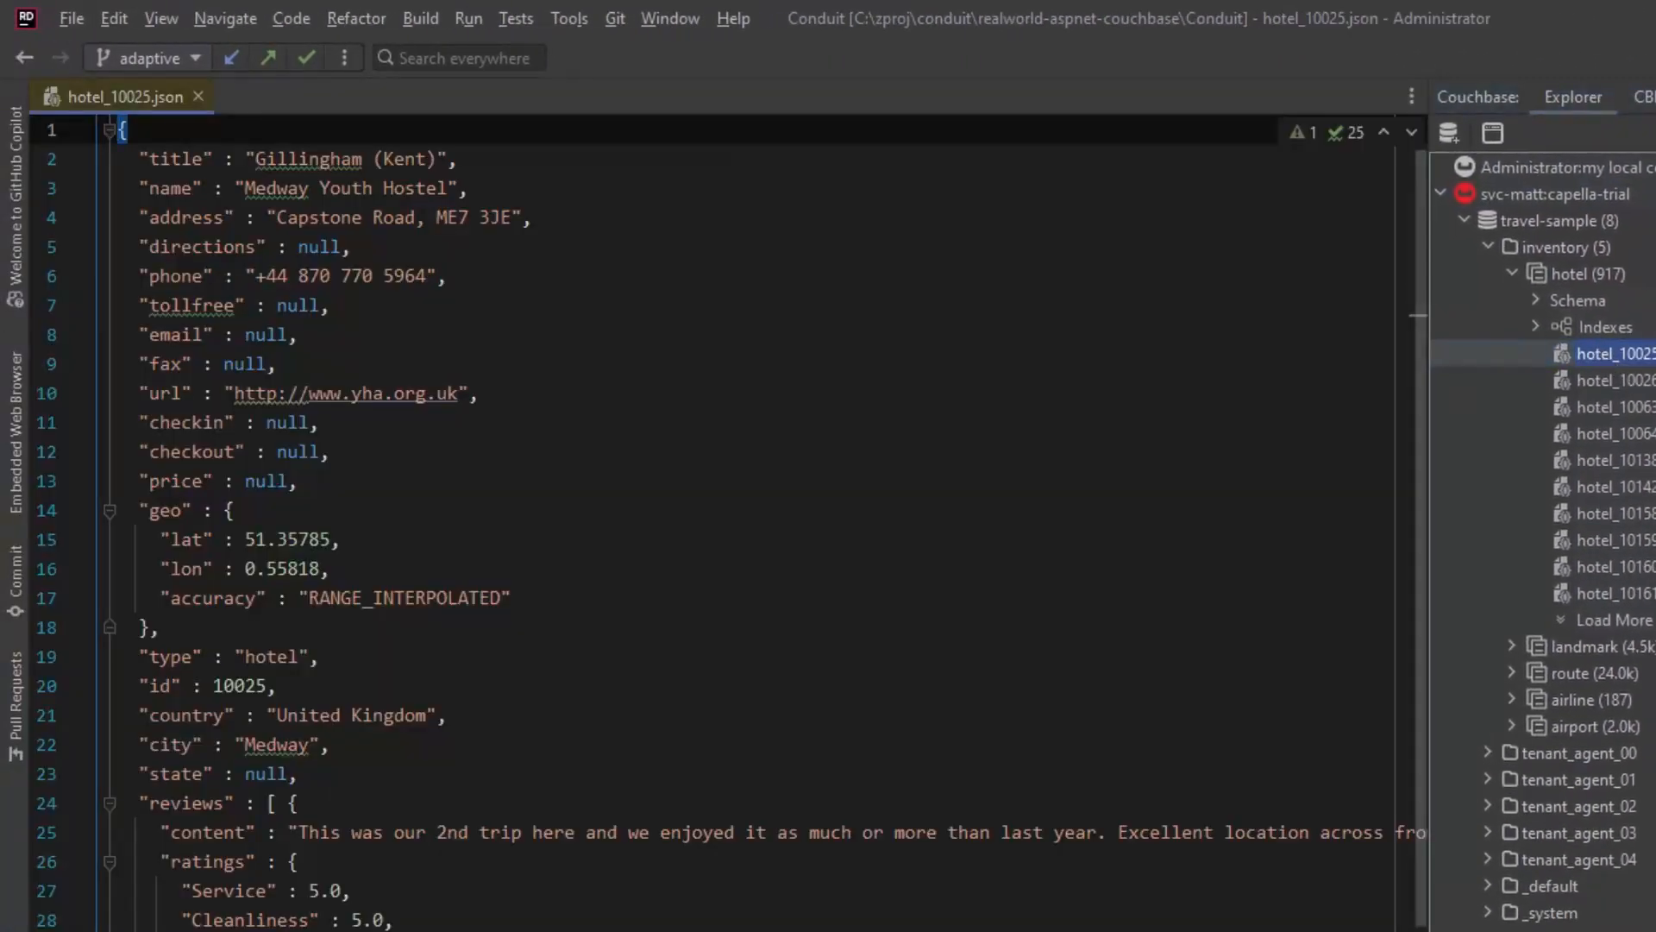
Step: Review the name, geo, country and review ratings fields in the hotel_10025 document
drag(140, 189, 467, 188)
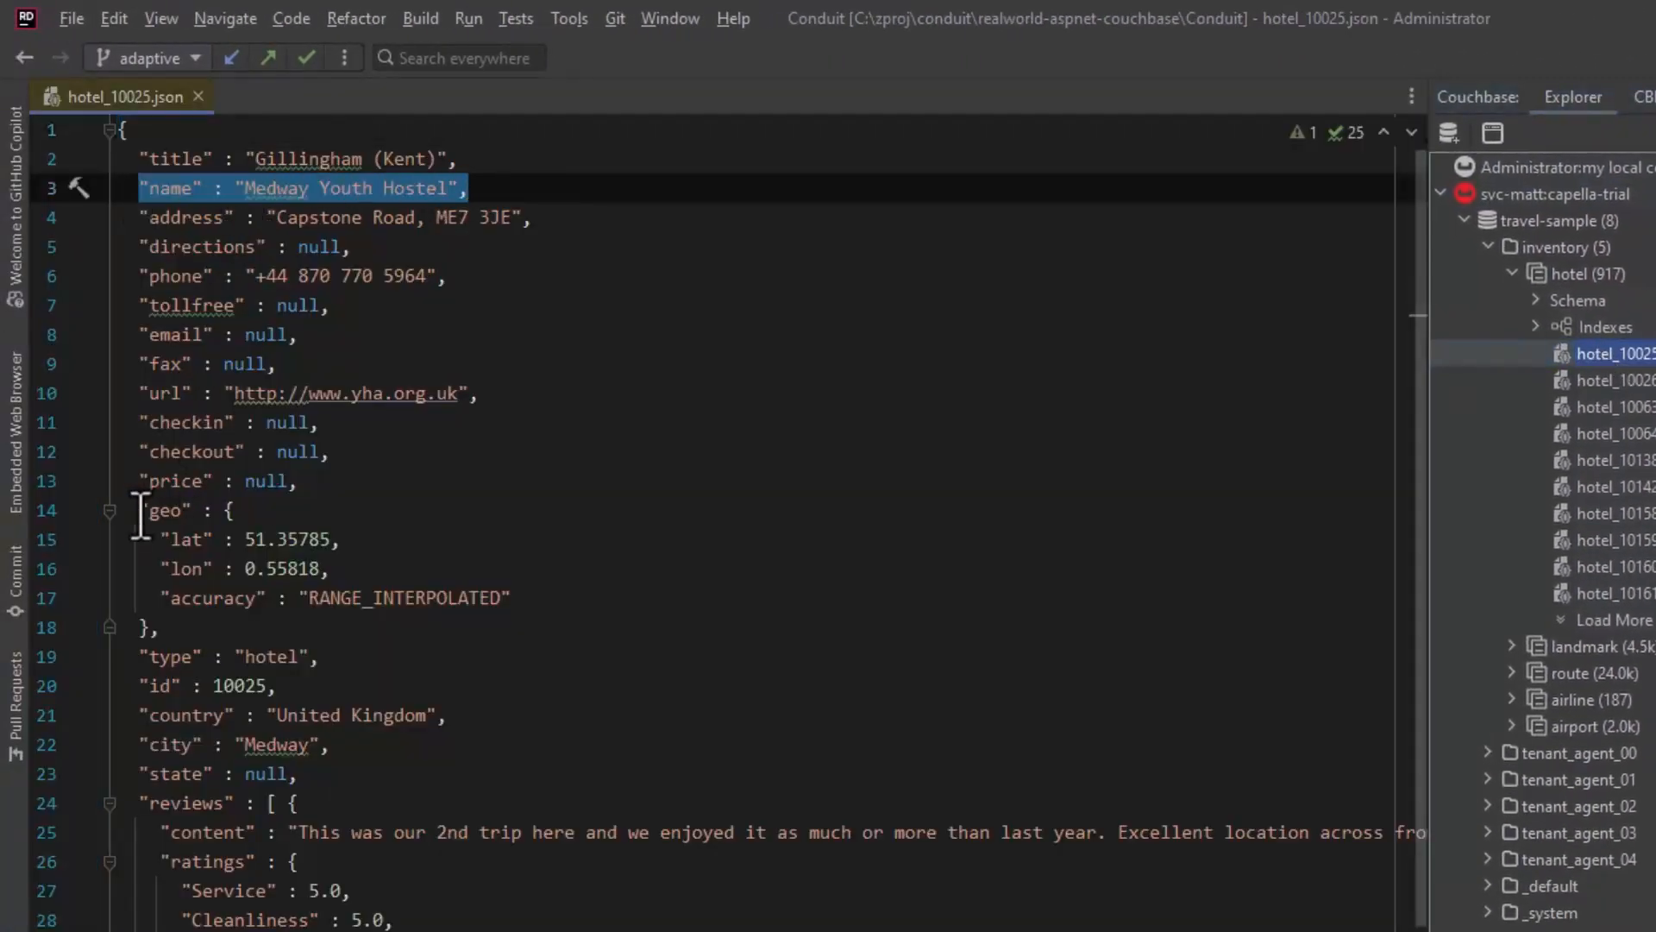
drag(139, 515, 359, 629)
drag(140, 716, 474, 714)
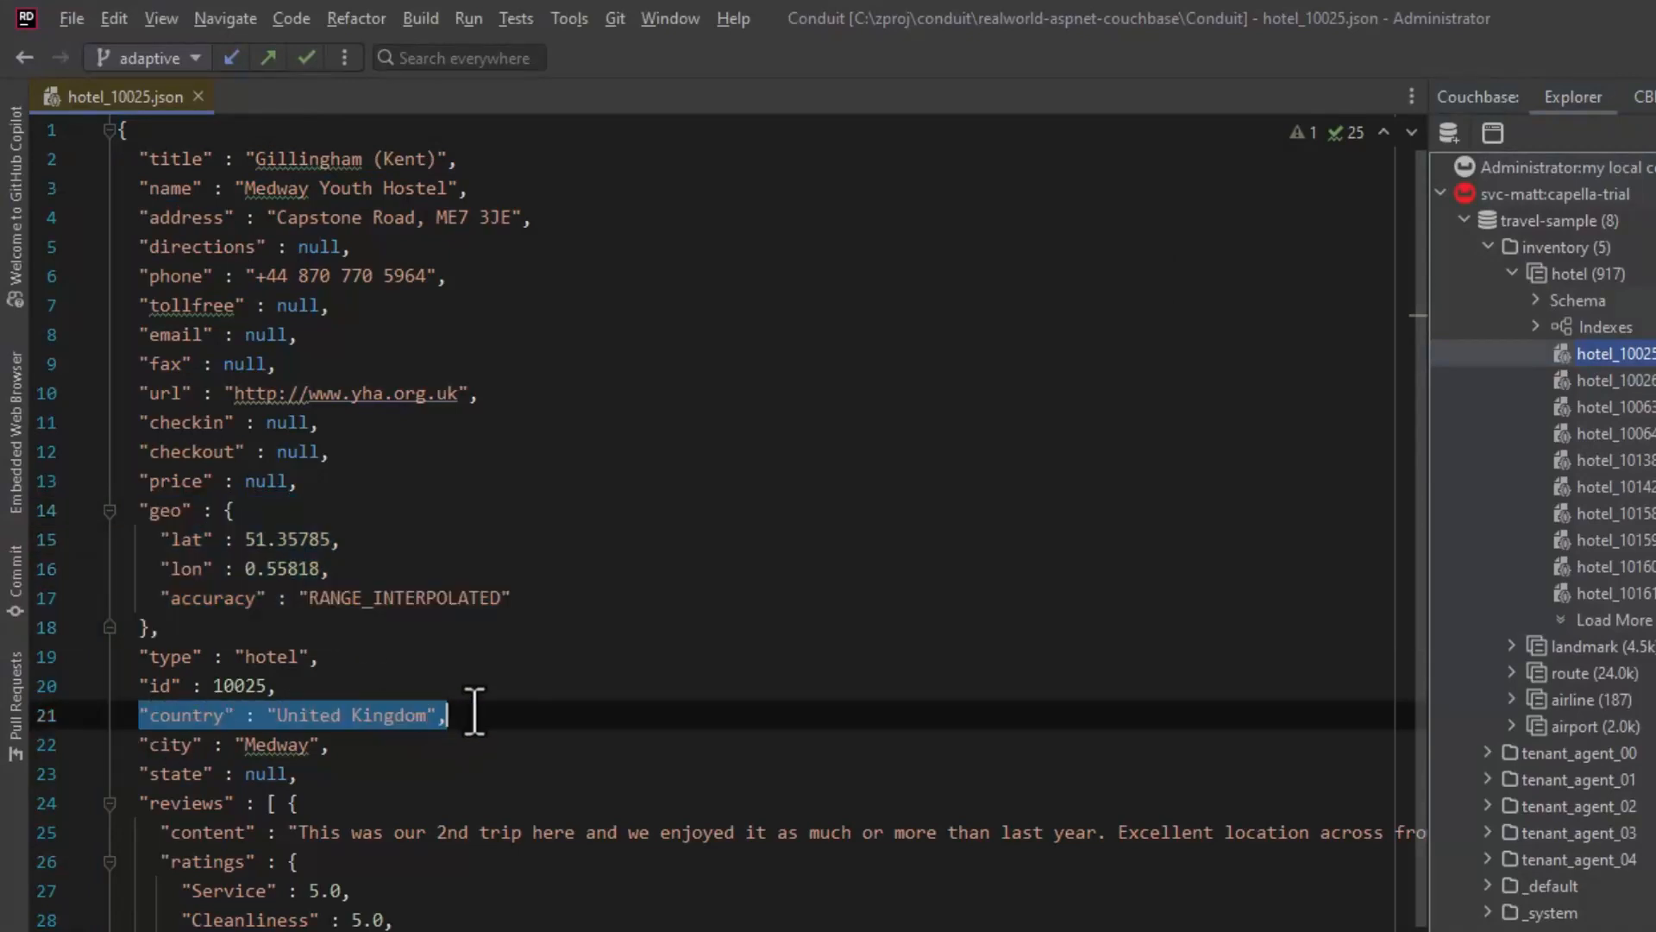
drag(182, 930, 352, 930)
scroll(581, 673, down, 2)
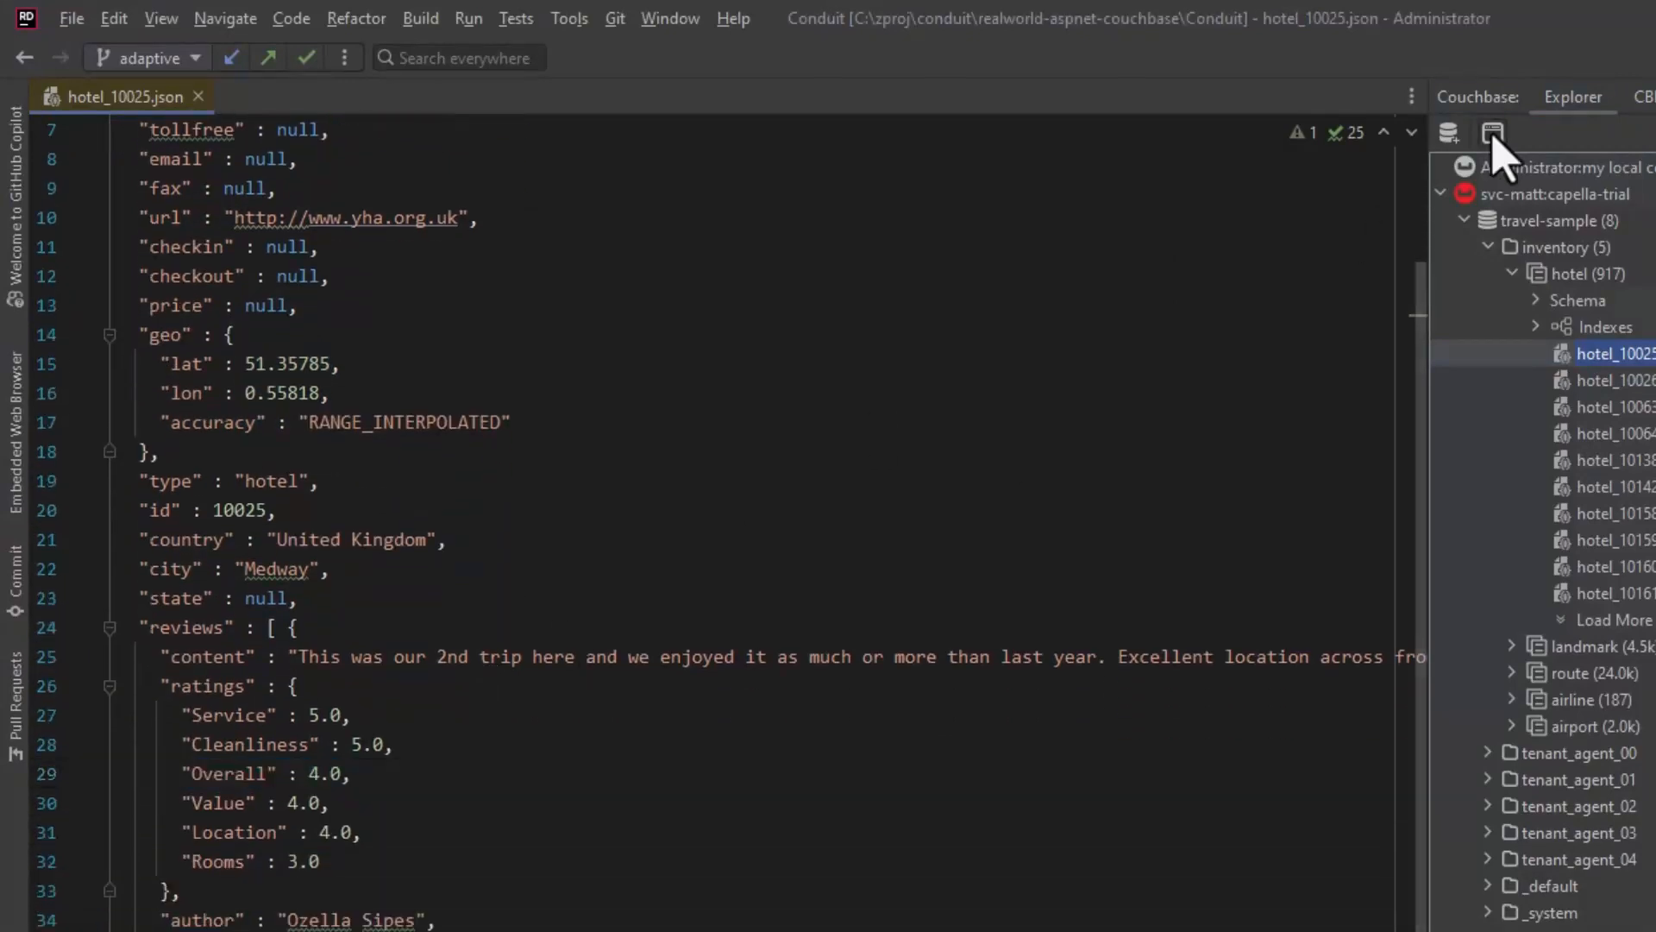
Step: In a new workbench, query travel-sample.inventory.hotel for name, geo.lat, geo.lon and average Overall rating (default 0) AS AvgOverallRating, where country = 'United States', limit 20
click(1493, 134)
click(293, 140)
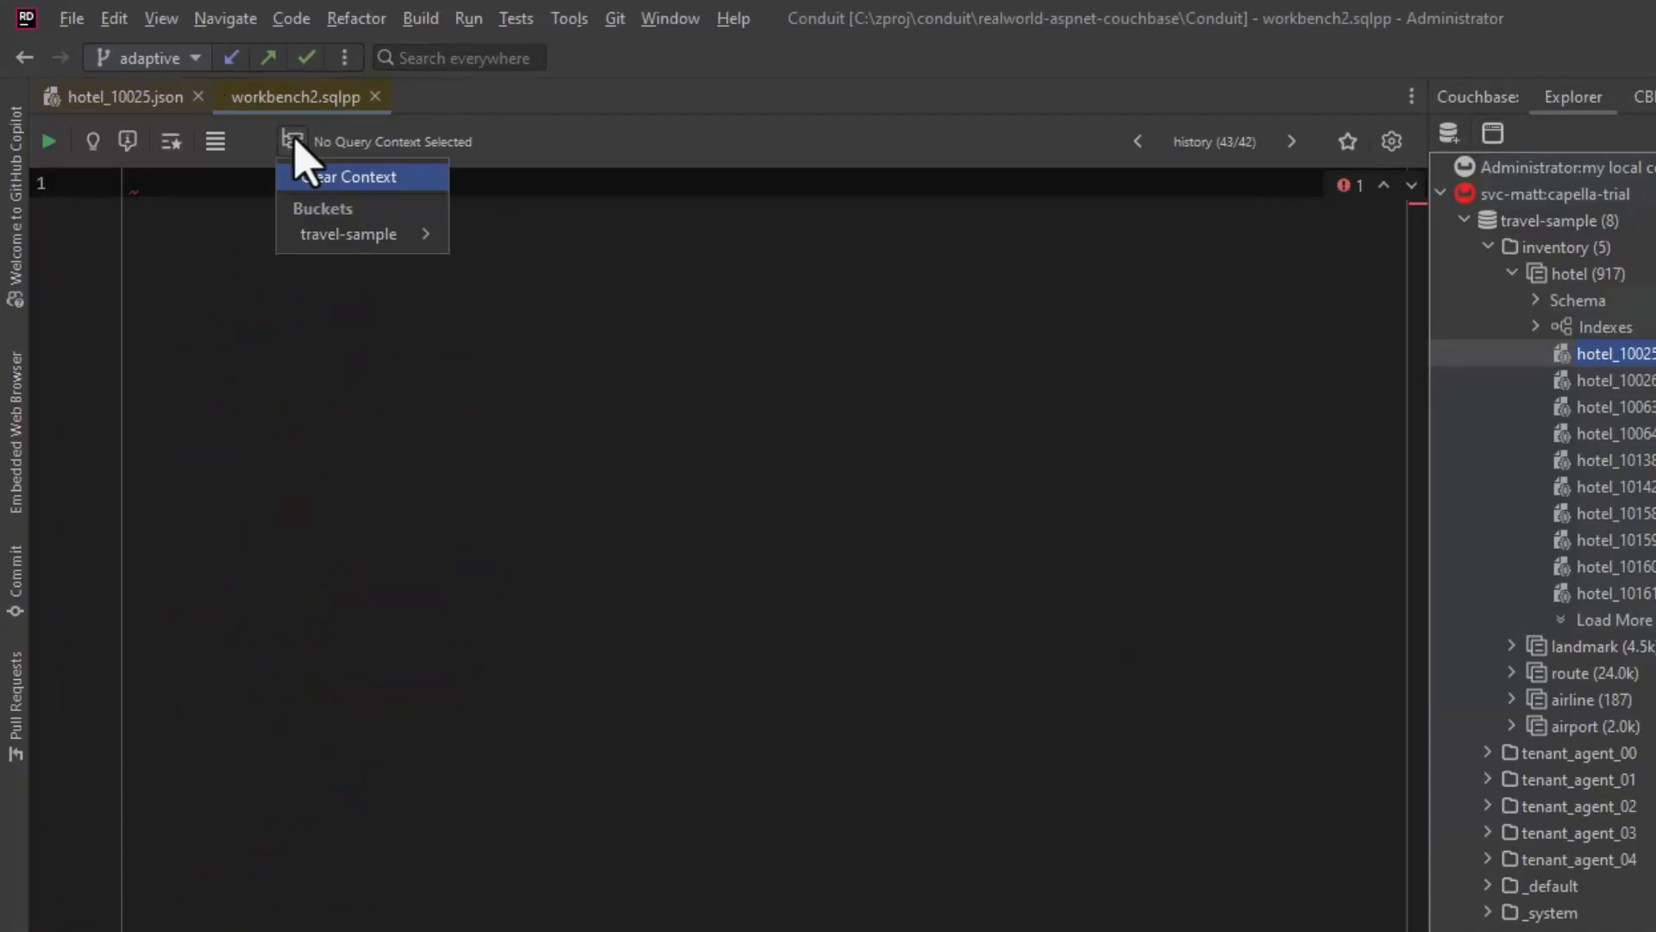
click(295, 143)
text(SELECT     h.name,     h.geo.lat,     h.geo.lon,     COALESCE(ARRAY_AVG(h.reviews[*].ratings[*].Overall),0) AS AvgOverallRating FROM `travel-sample`.inventory.hotel h WHERE h.country = 'United States' LIMIT 20;)
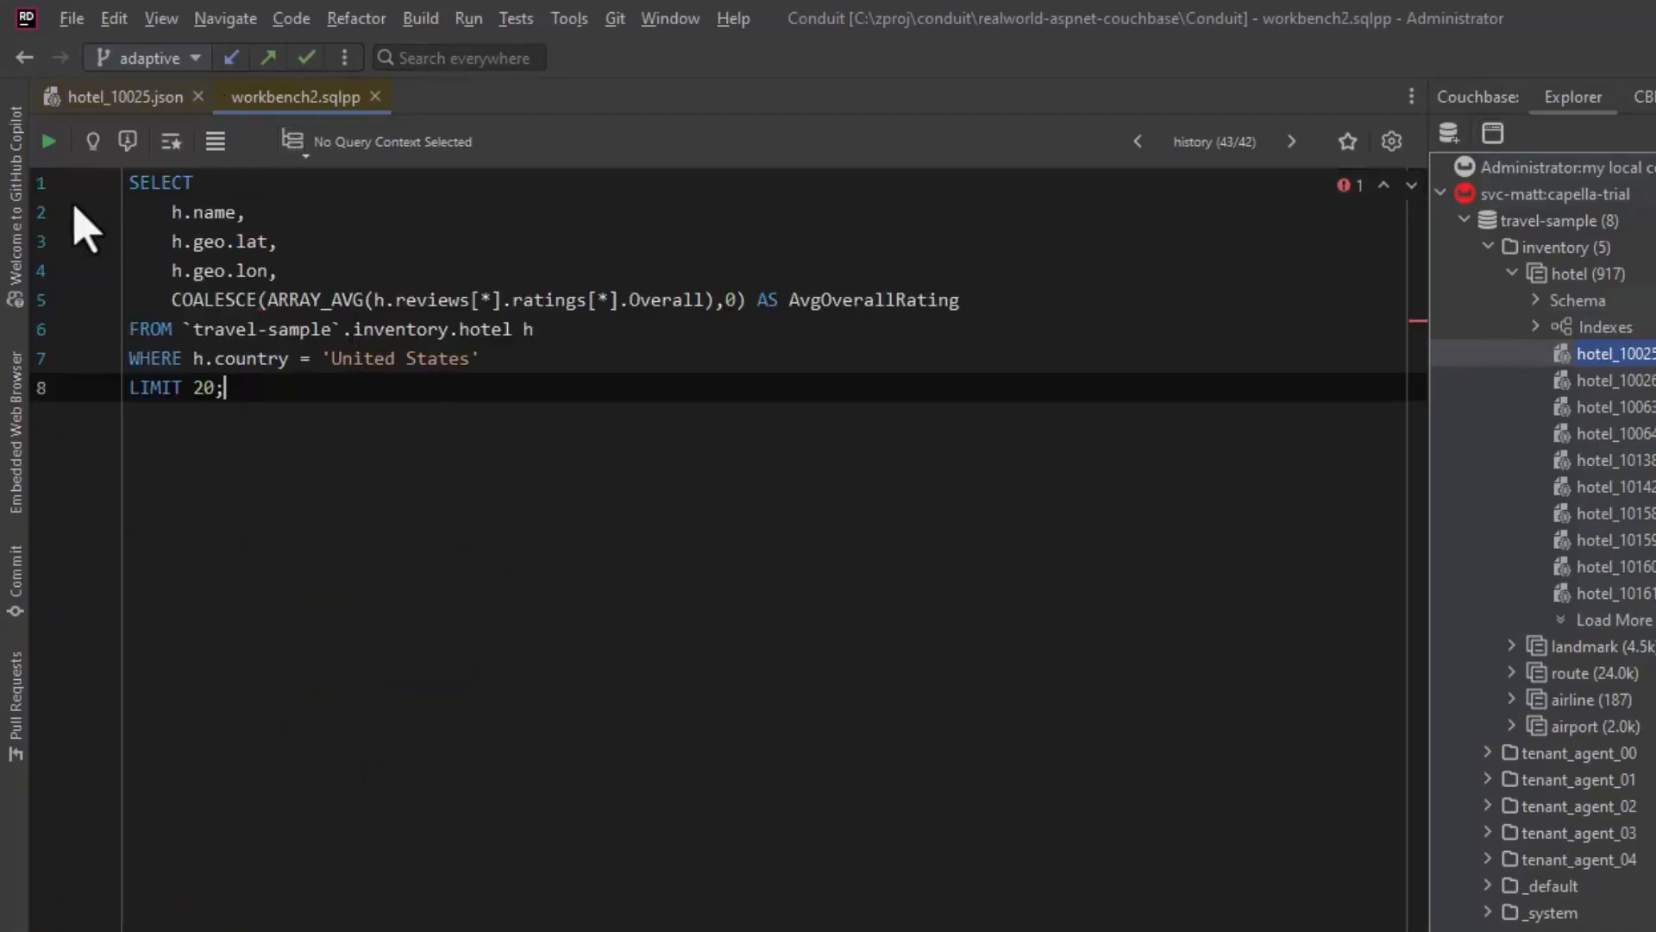
Step: Execute the hotel query and view its results as JSON and as a table
click(48, 141)
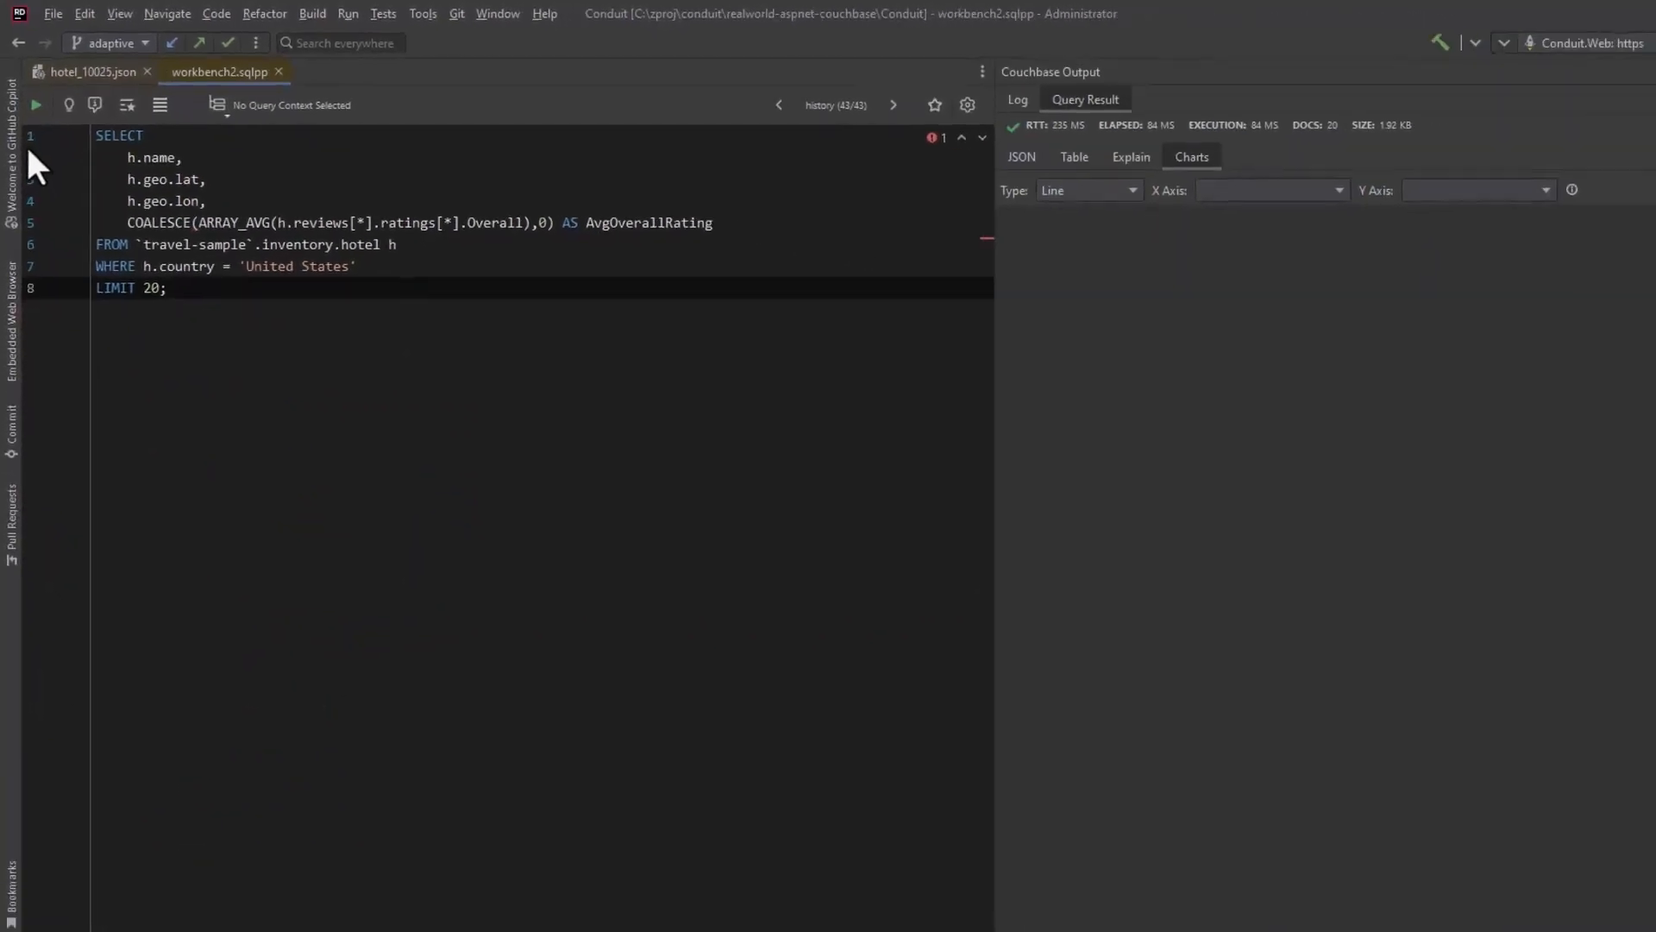
click(894, 136)
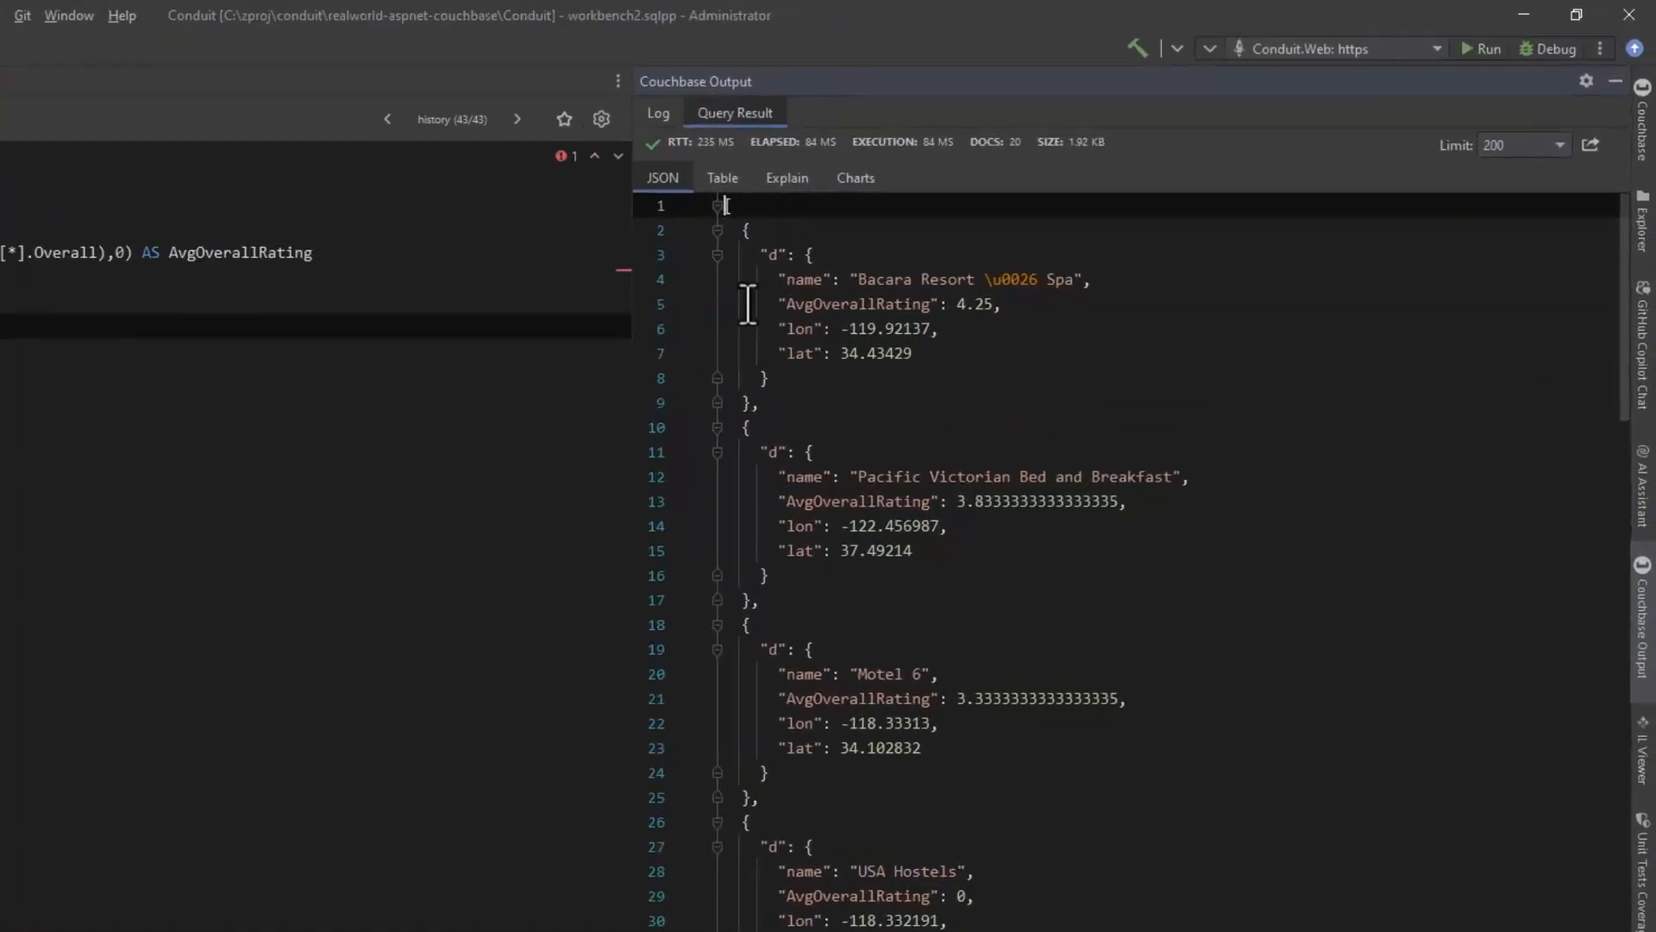
click(680, 187)
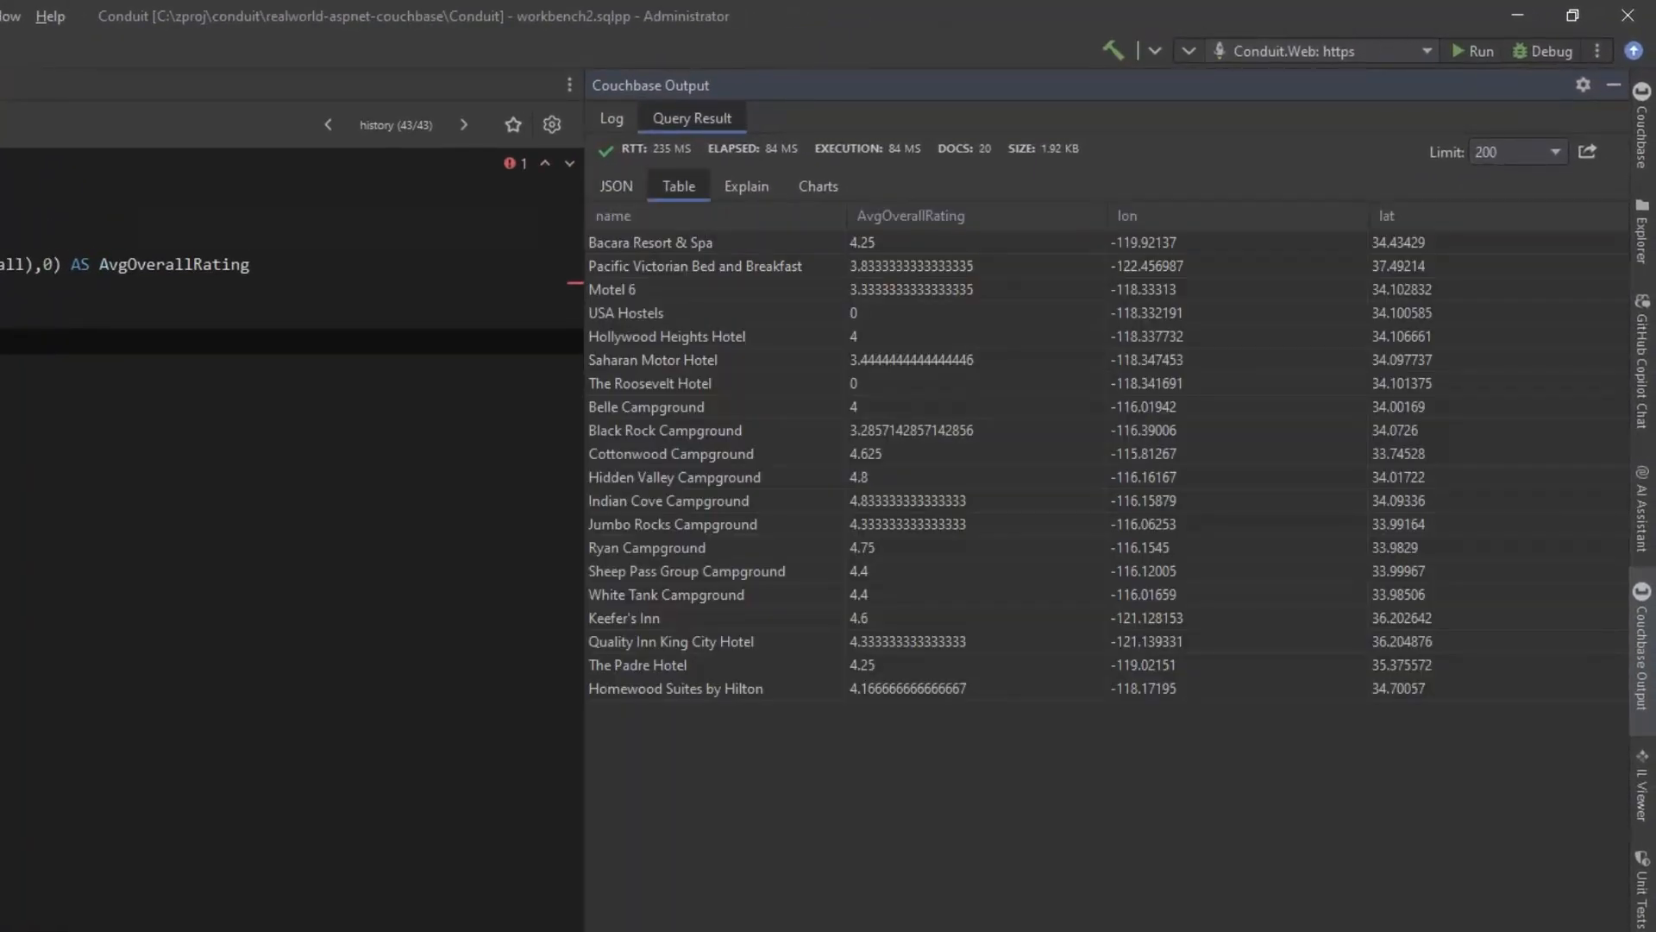
Step: Chart the hotel results as a line chart with d.name on the X axis and d.AvgOverallRating on the Y axis
click(814, 191)
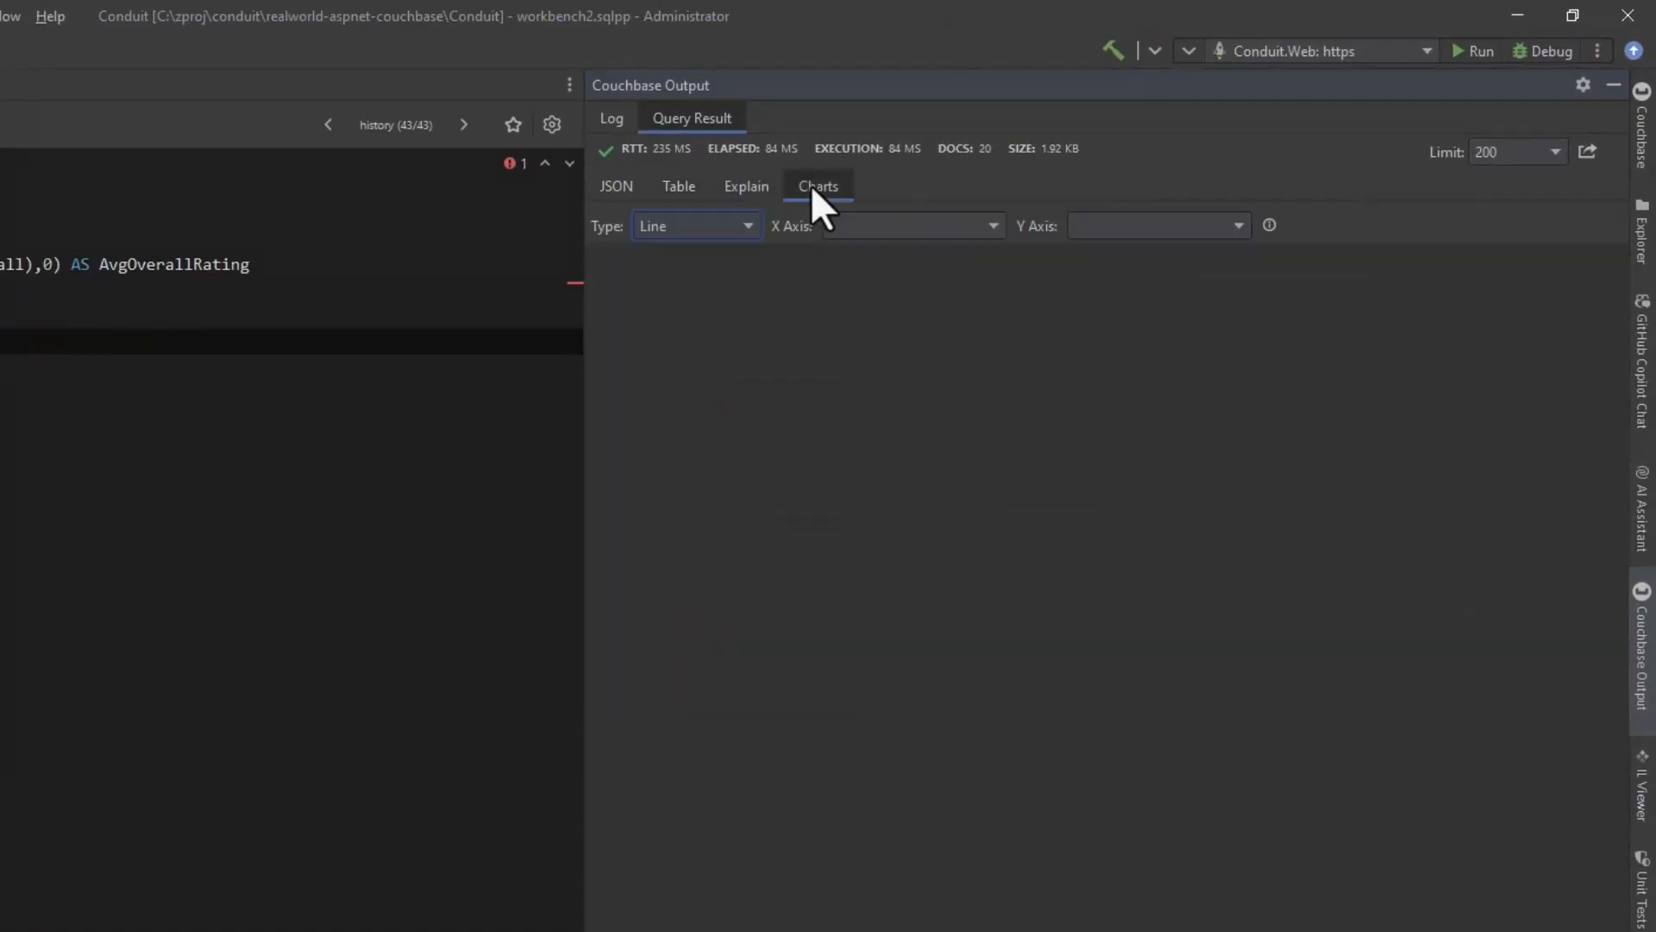
click(938, 226)
click(923, 324)
click(1199, 222)
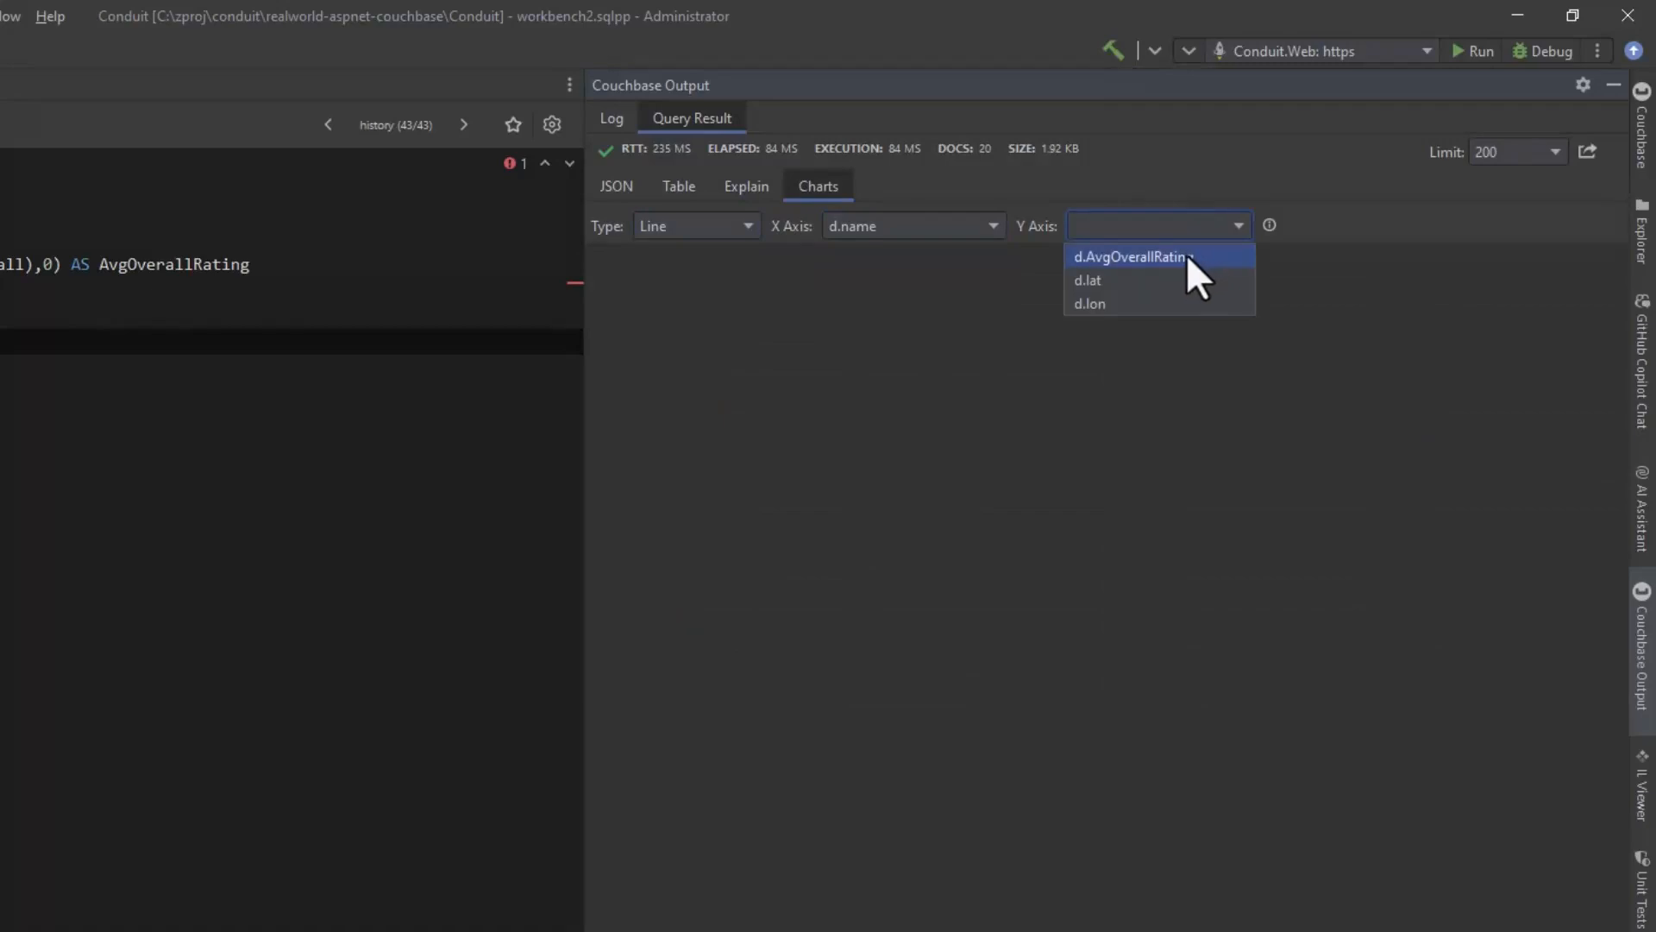
click(1187, 257)
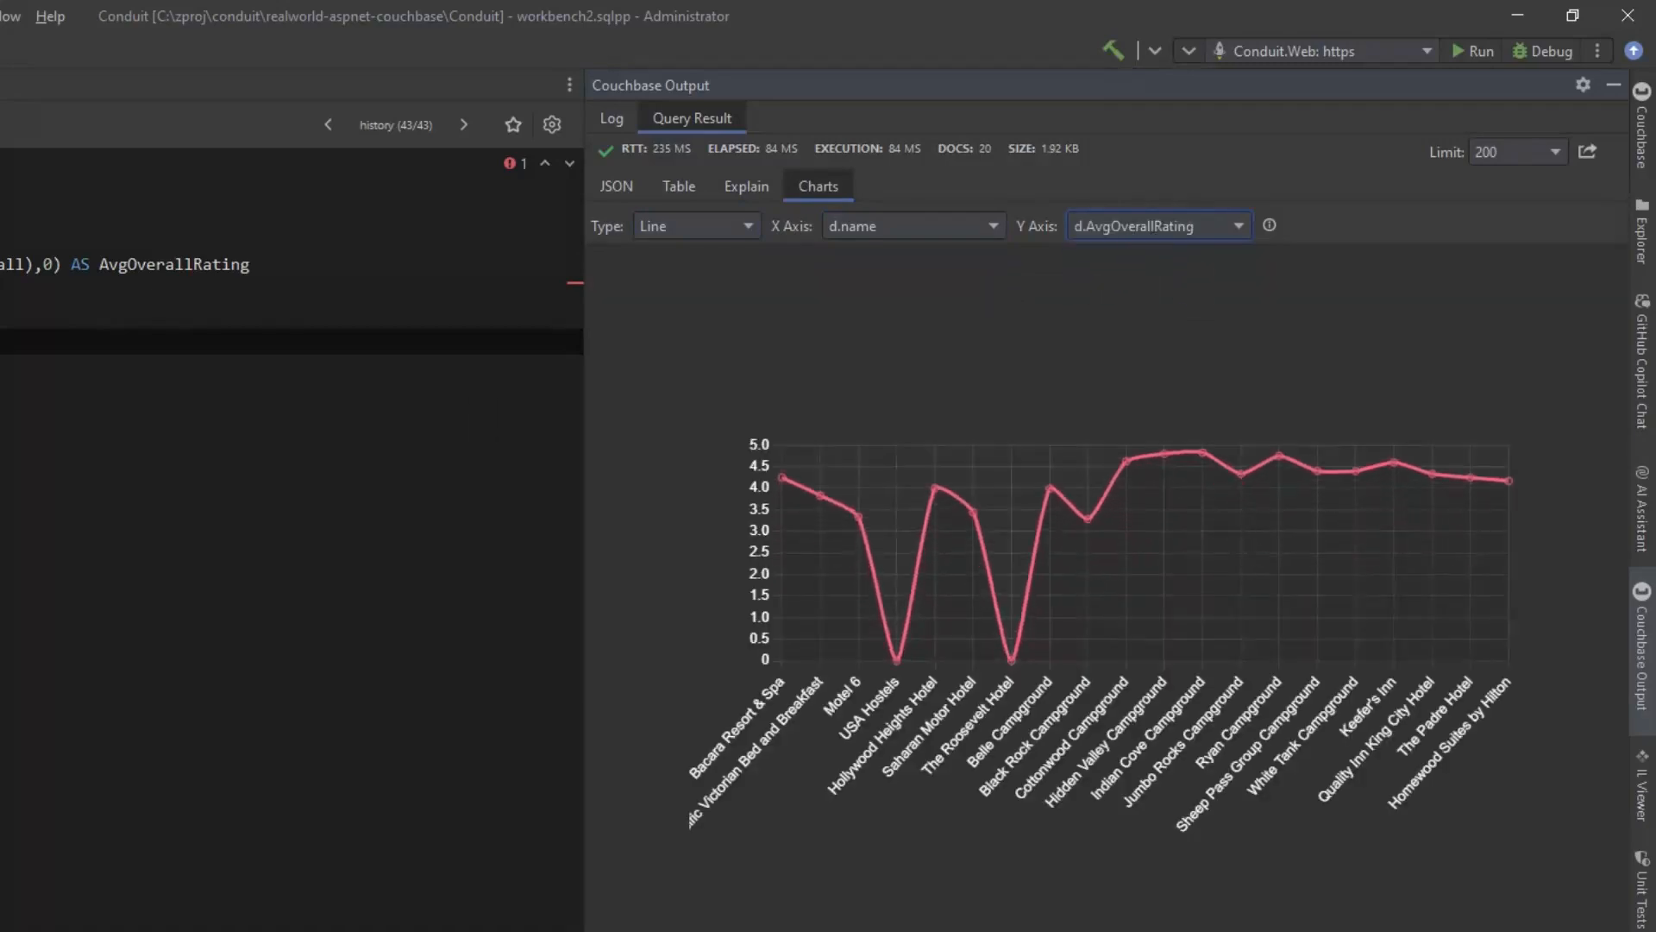
Step: Change the chart to a bar chart with d.name as labels and d.AvgOverallRating as values
click(690, 226)
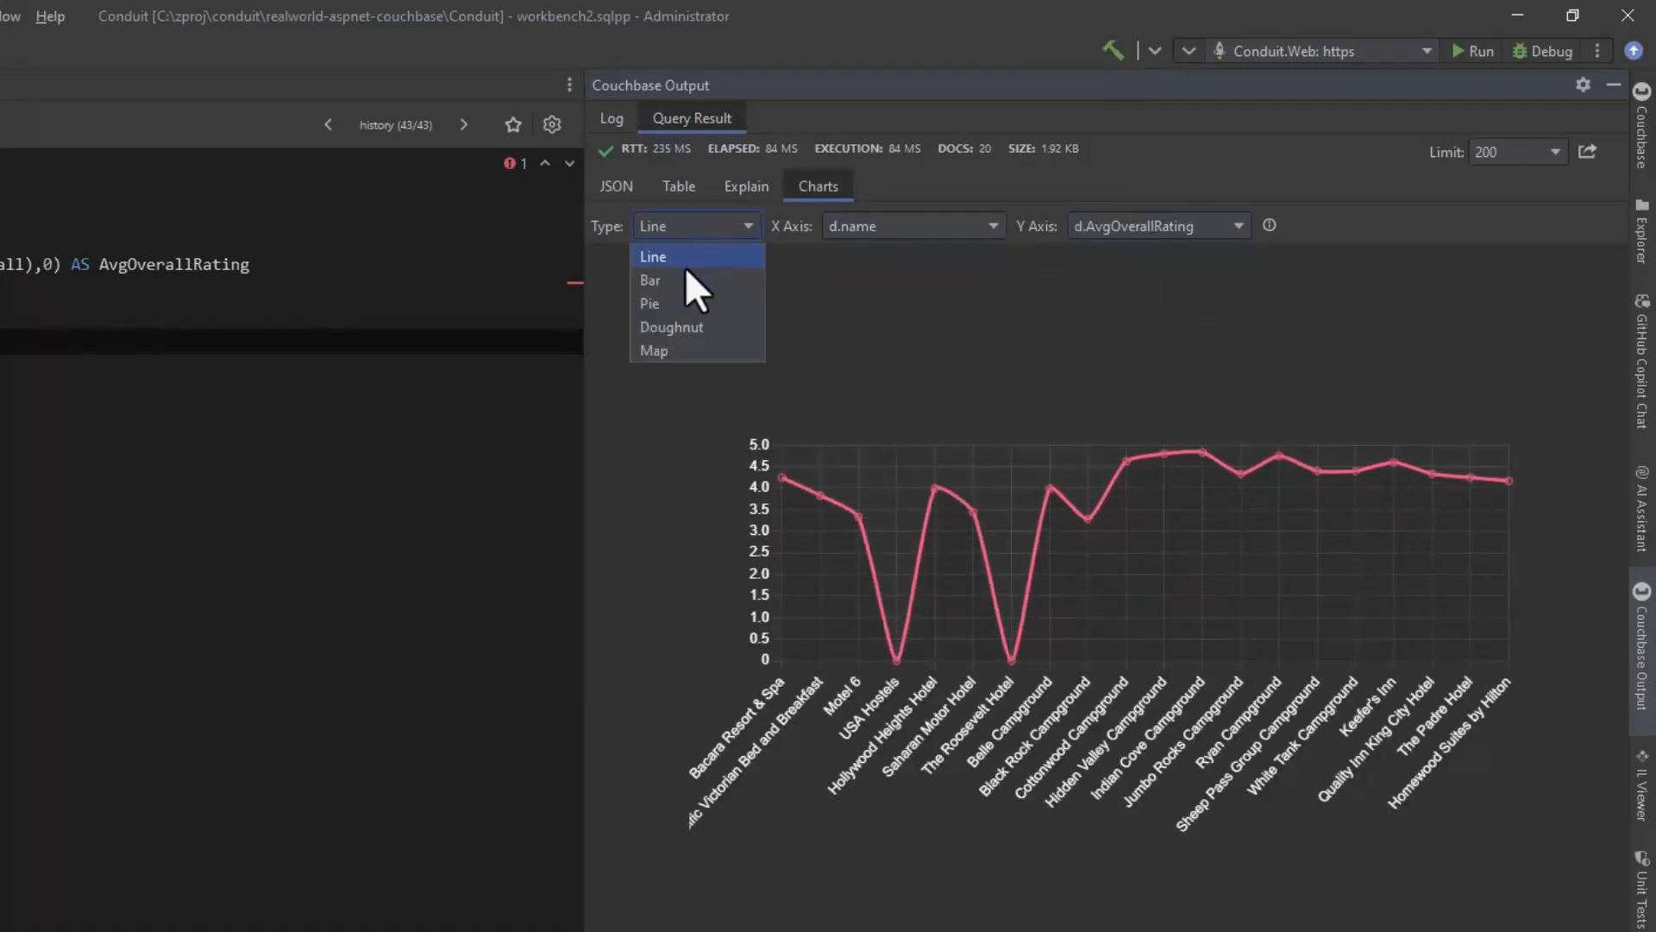
click(685, 277)
click(893, 225)
click(877, 326)
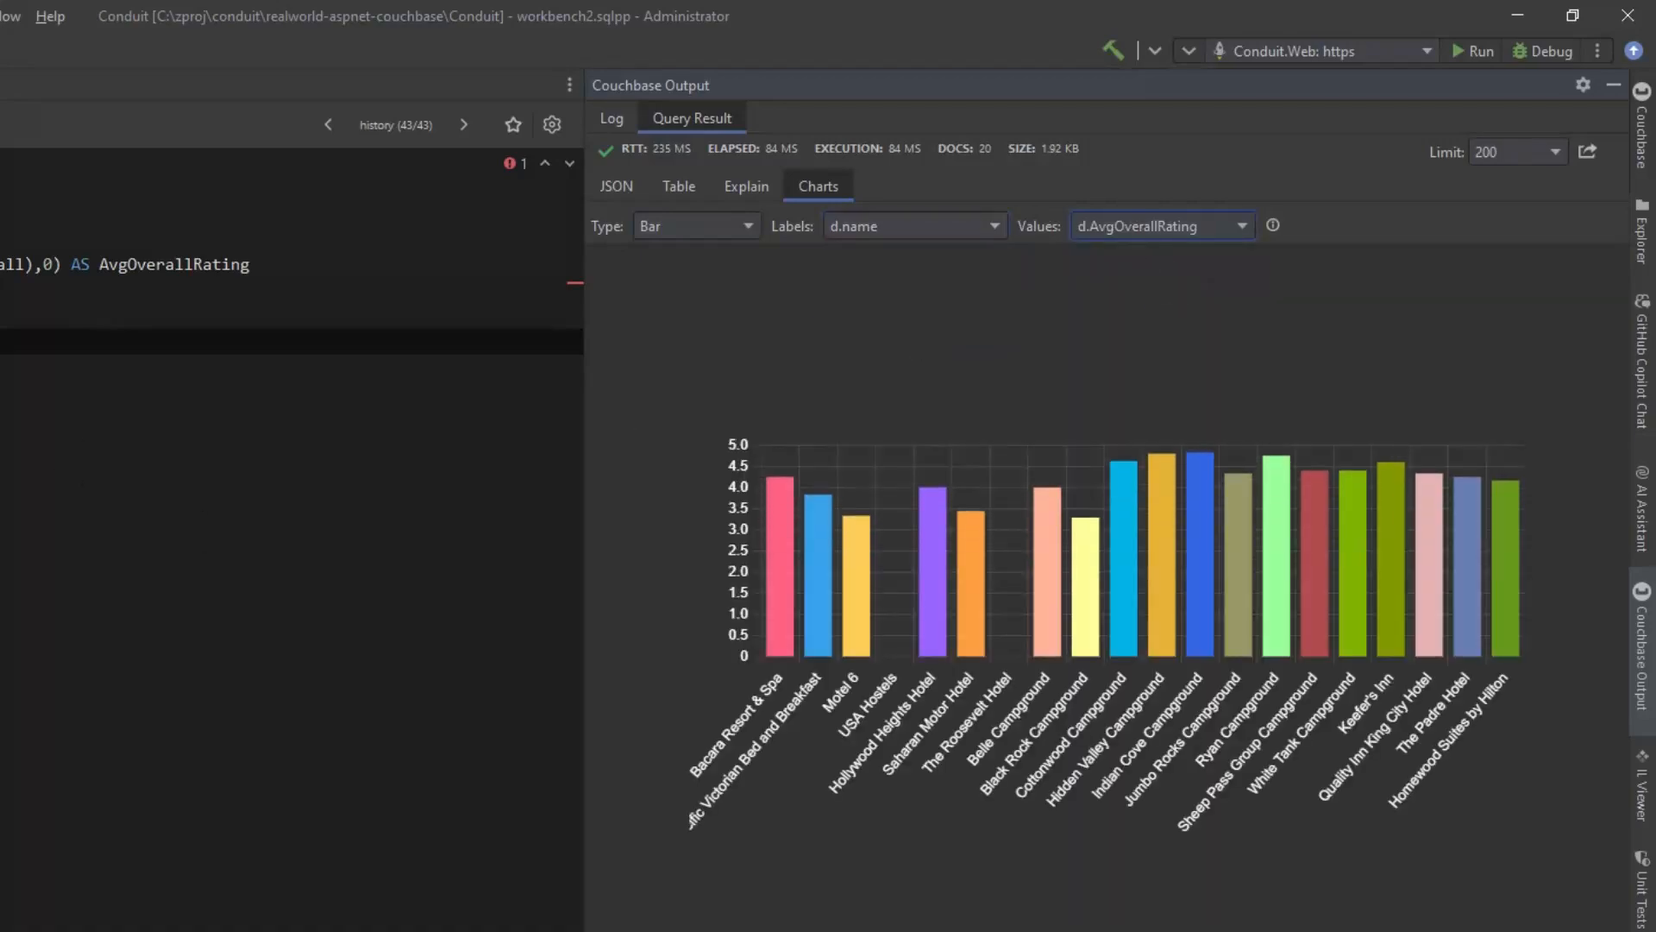
Step: Change the chart to a pie chart with d.name as labels and d.AvgOverallRating as values
click(733, 226)
click(691, 297)
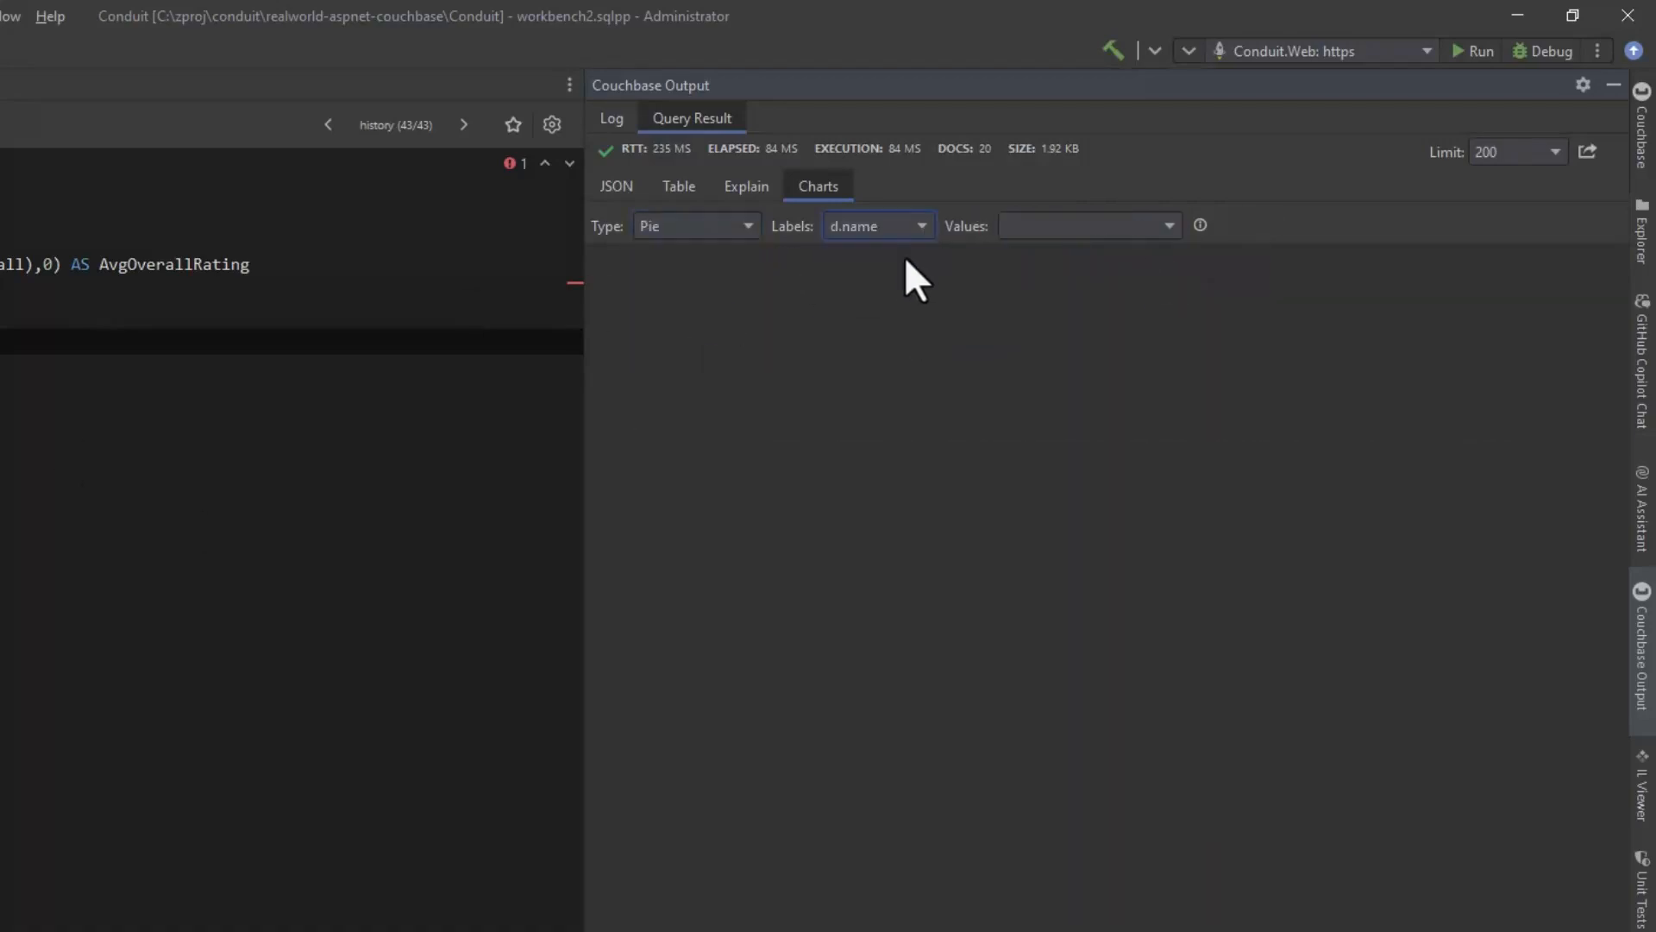
click(1061, 226)
click(1057, 262)
Step: Change the chart to a doughnut chart with d.name as labels and d.AvgOverallRating as values
click(725, 224)
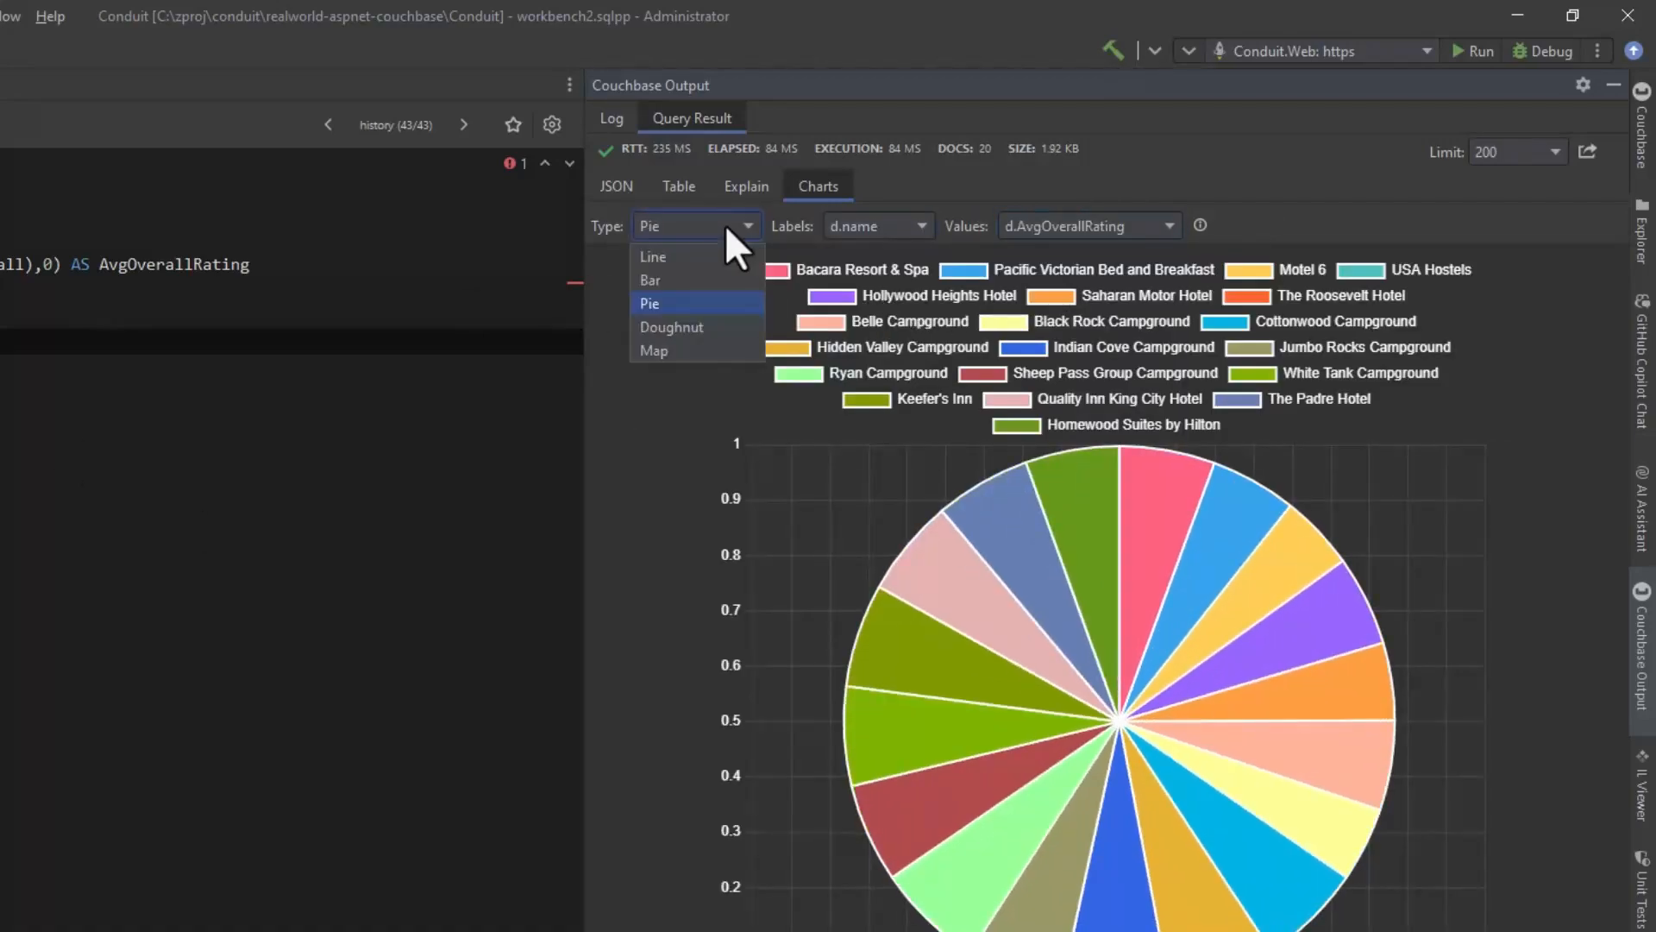
click(691, 325)
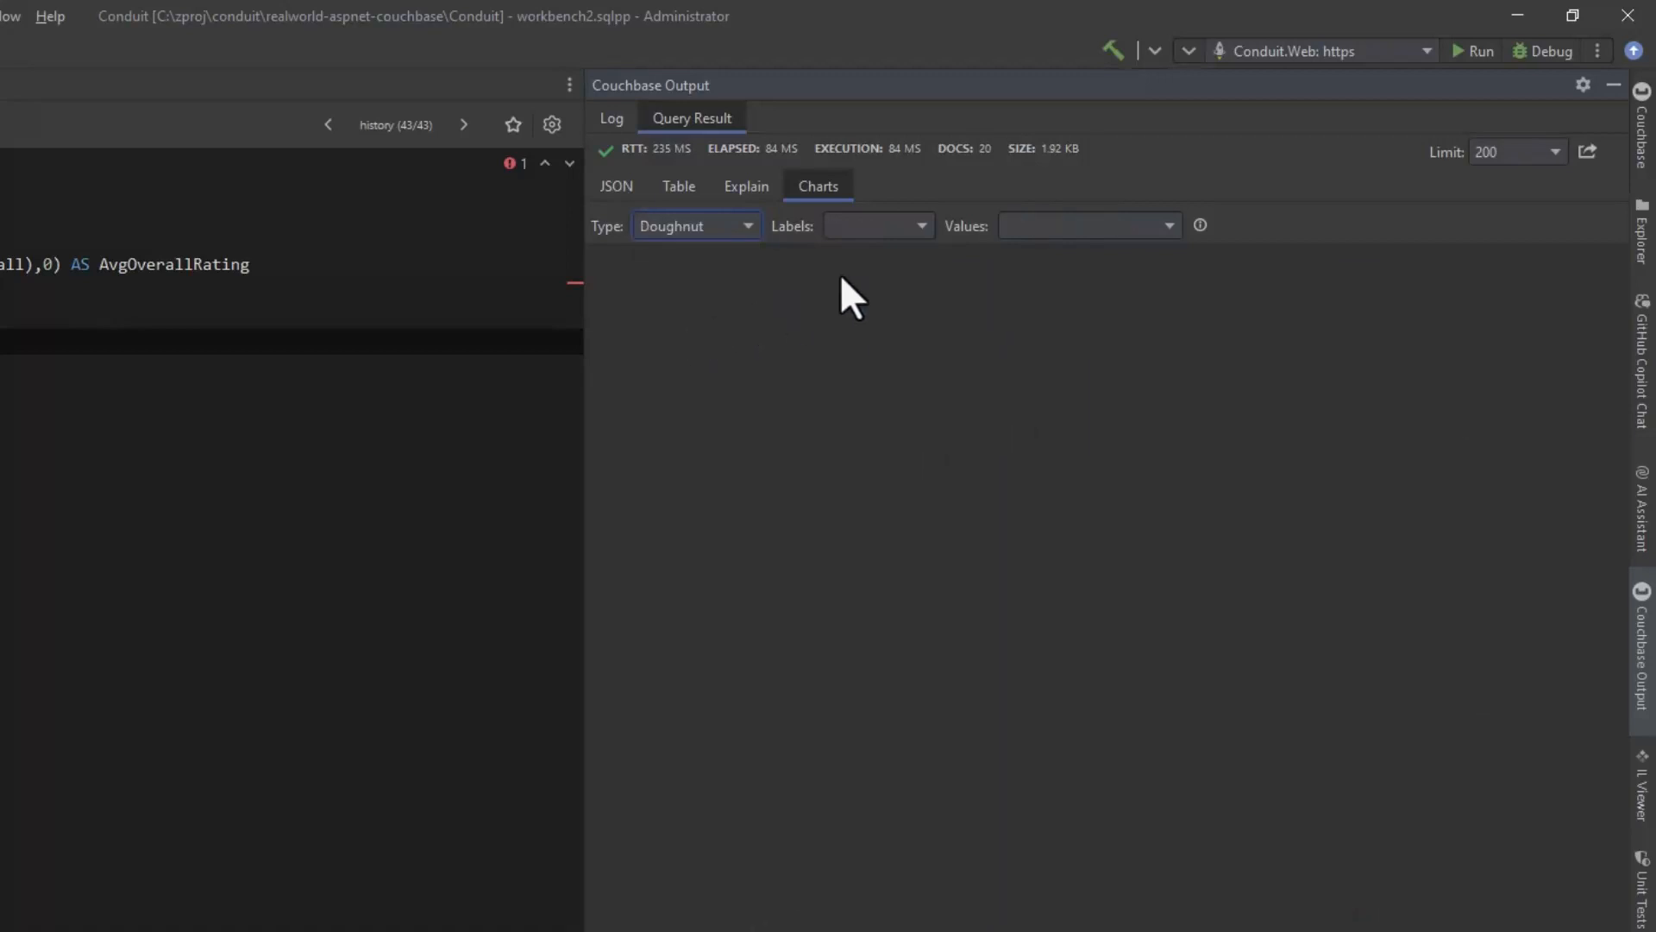
click(898, 228)
click(897, 250)
click(1035, 224)
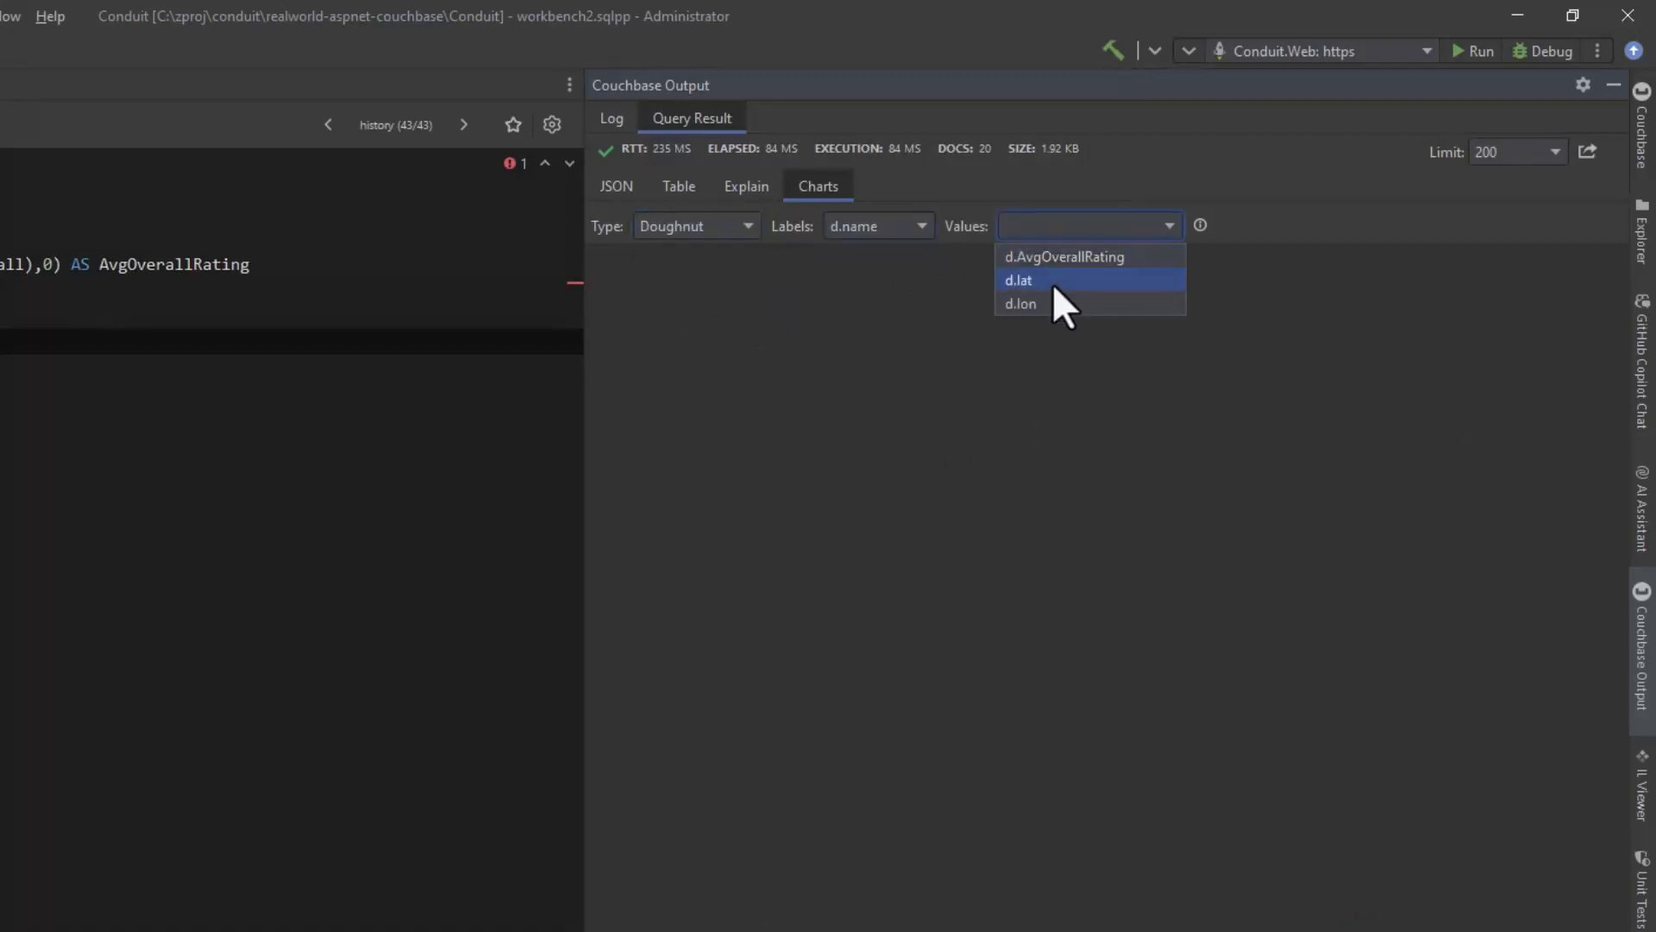
click(1060, 258)
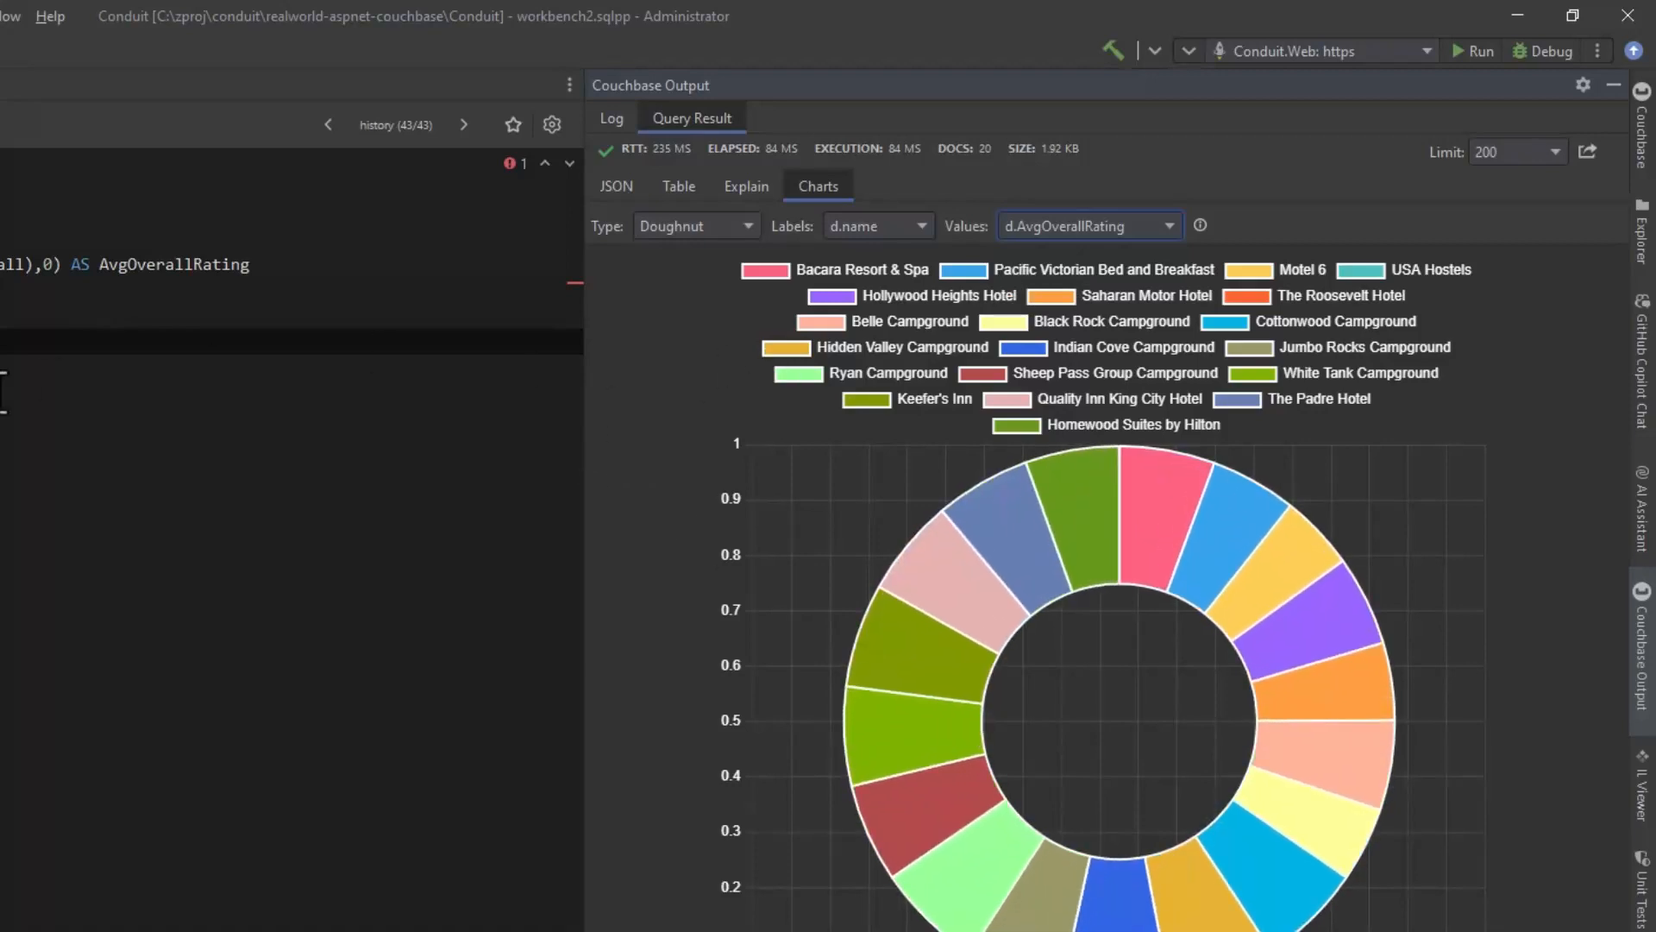
Step: Plot the hotels on a map using d.lat as latitude and d.lon as longitude, and show the details of the marker southeast of Monterey
click(675, 229)
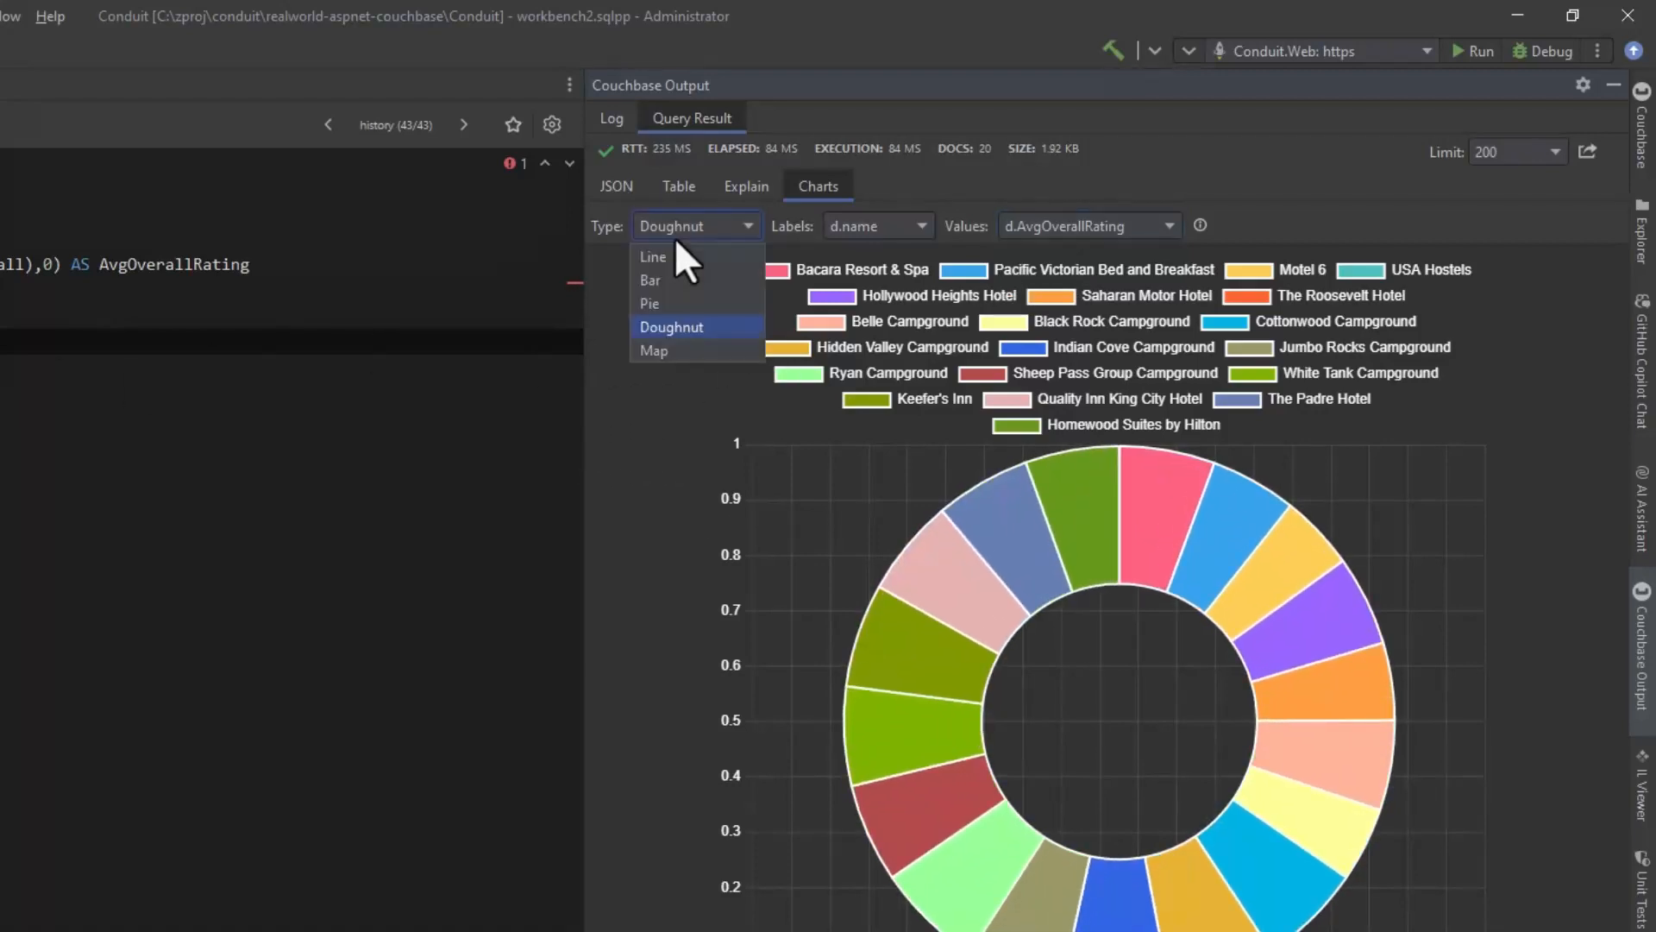
click(666, 348)
click(883, 226)
click(881, 278)
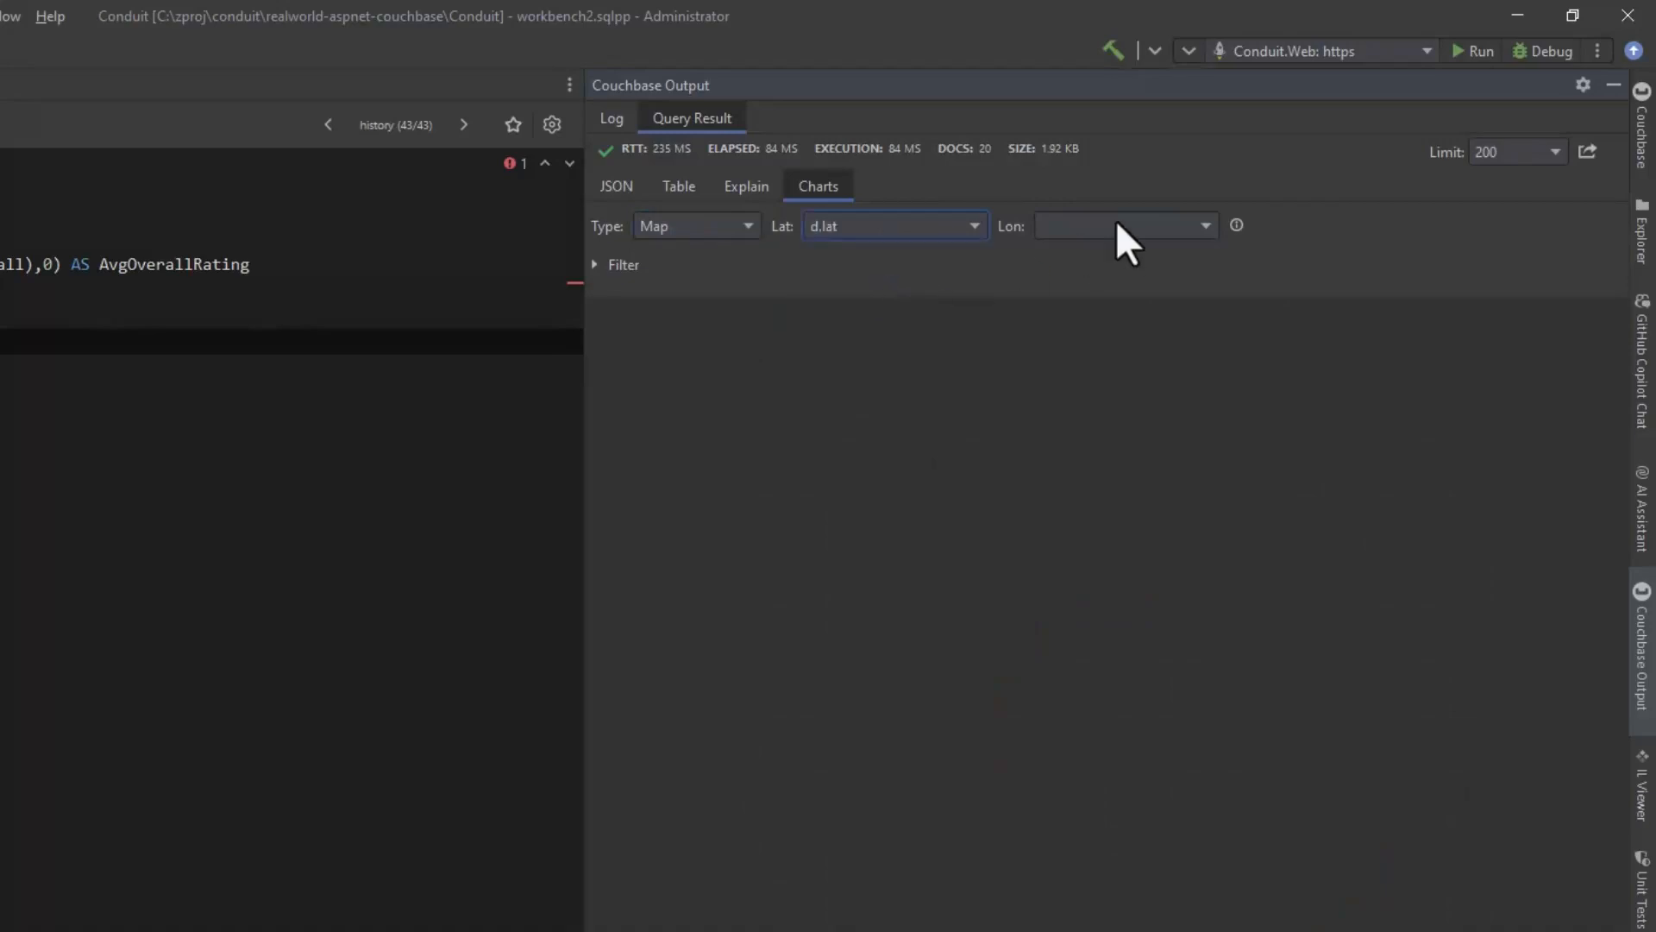
click(1121, 221)
click(1092, 302)
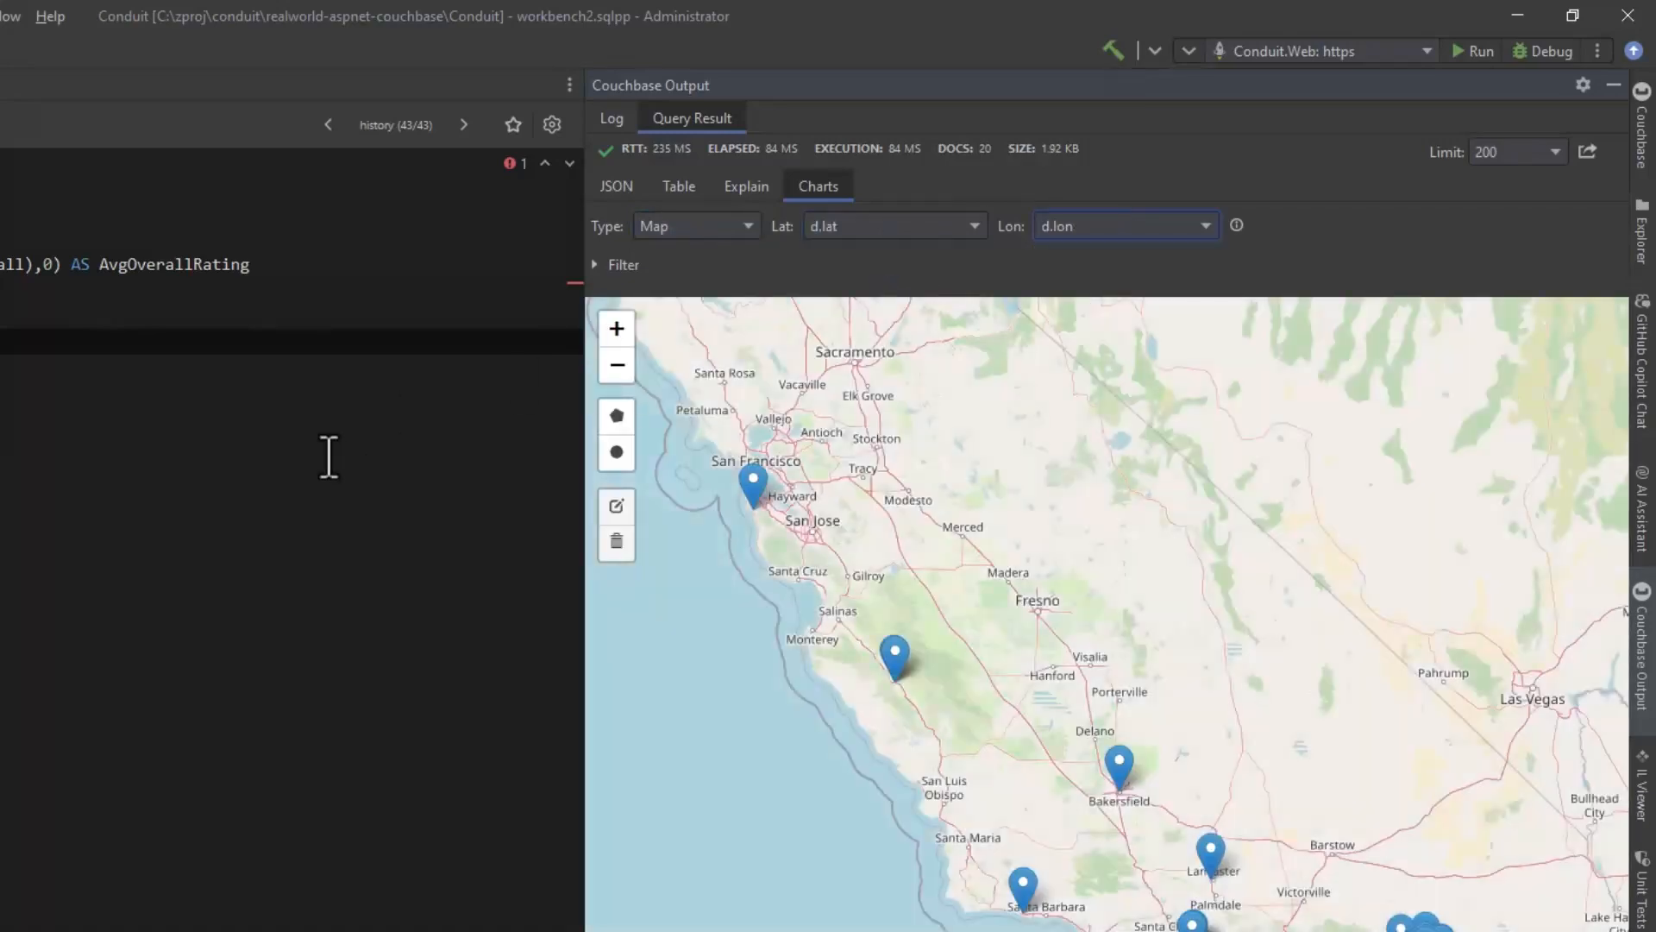
click(893, 653)
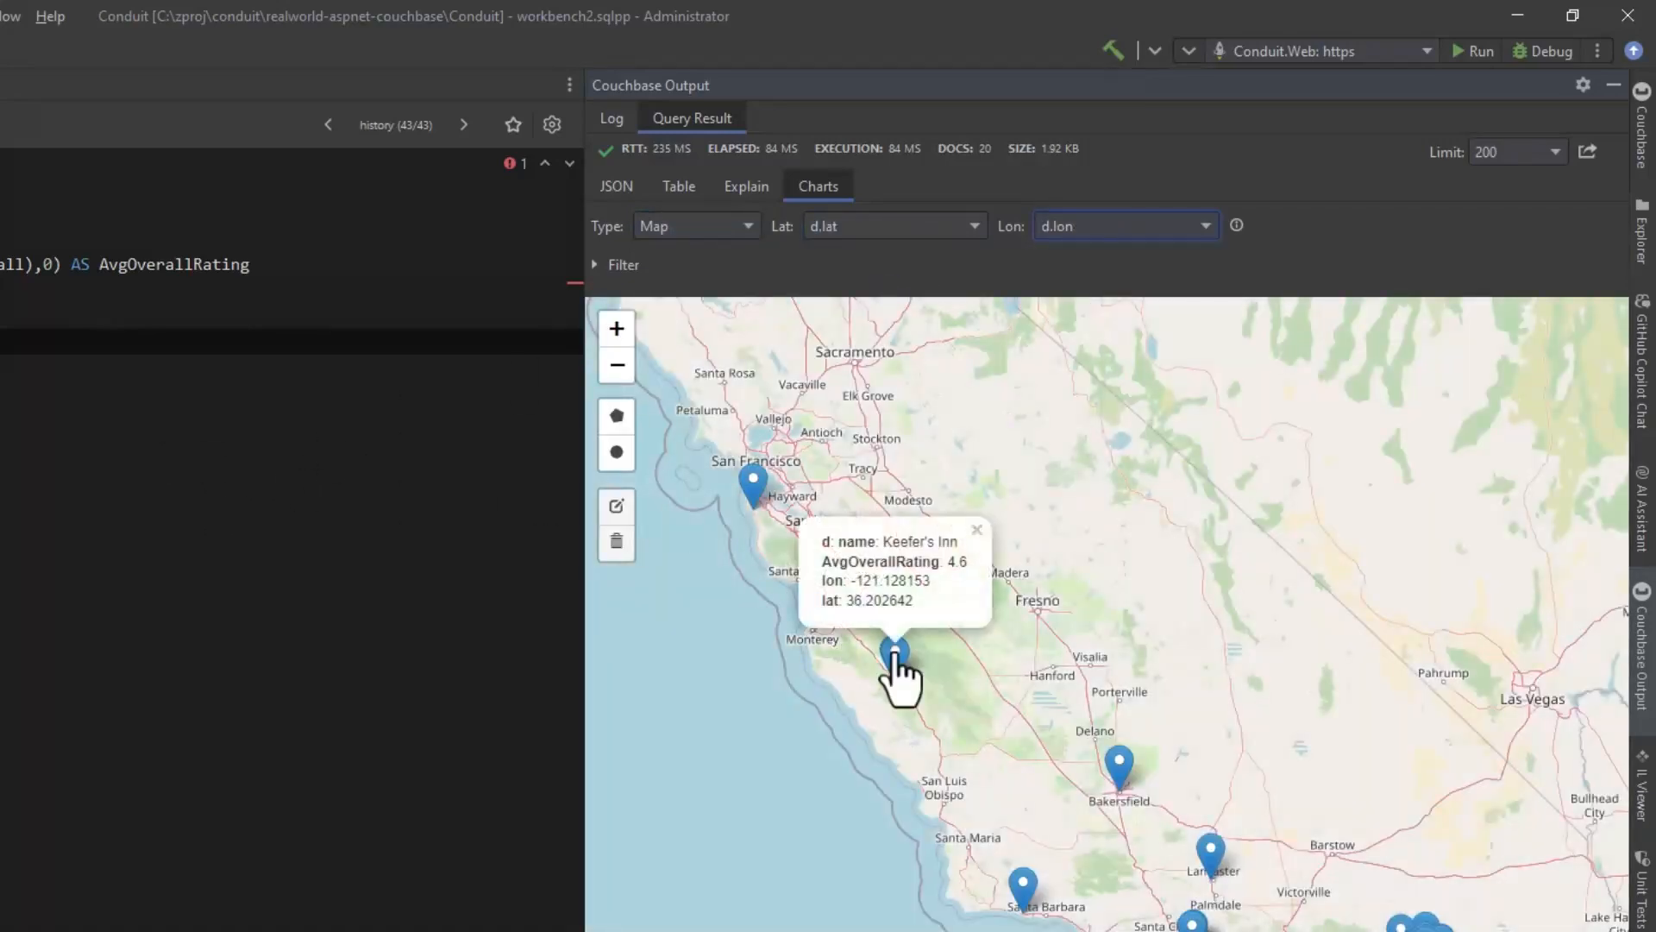
Step: Show the details of the hotel markers at Bakersfield and Santa Barbara on the map
click(1126, 763)
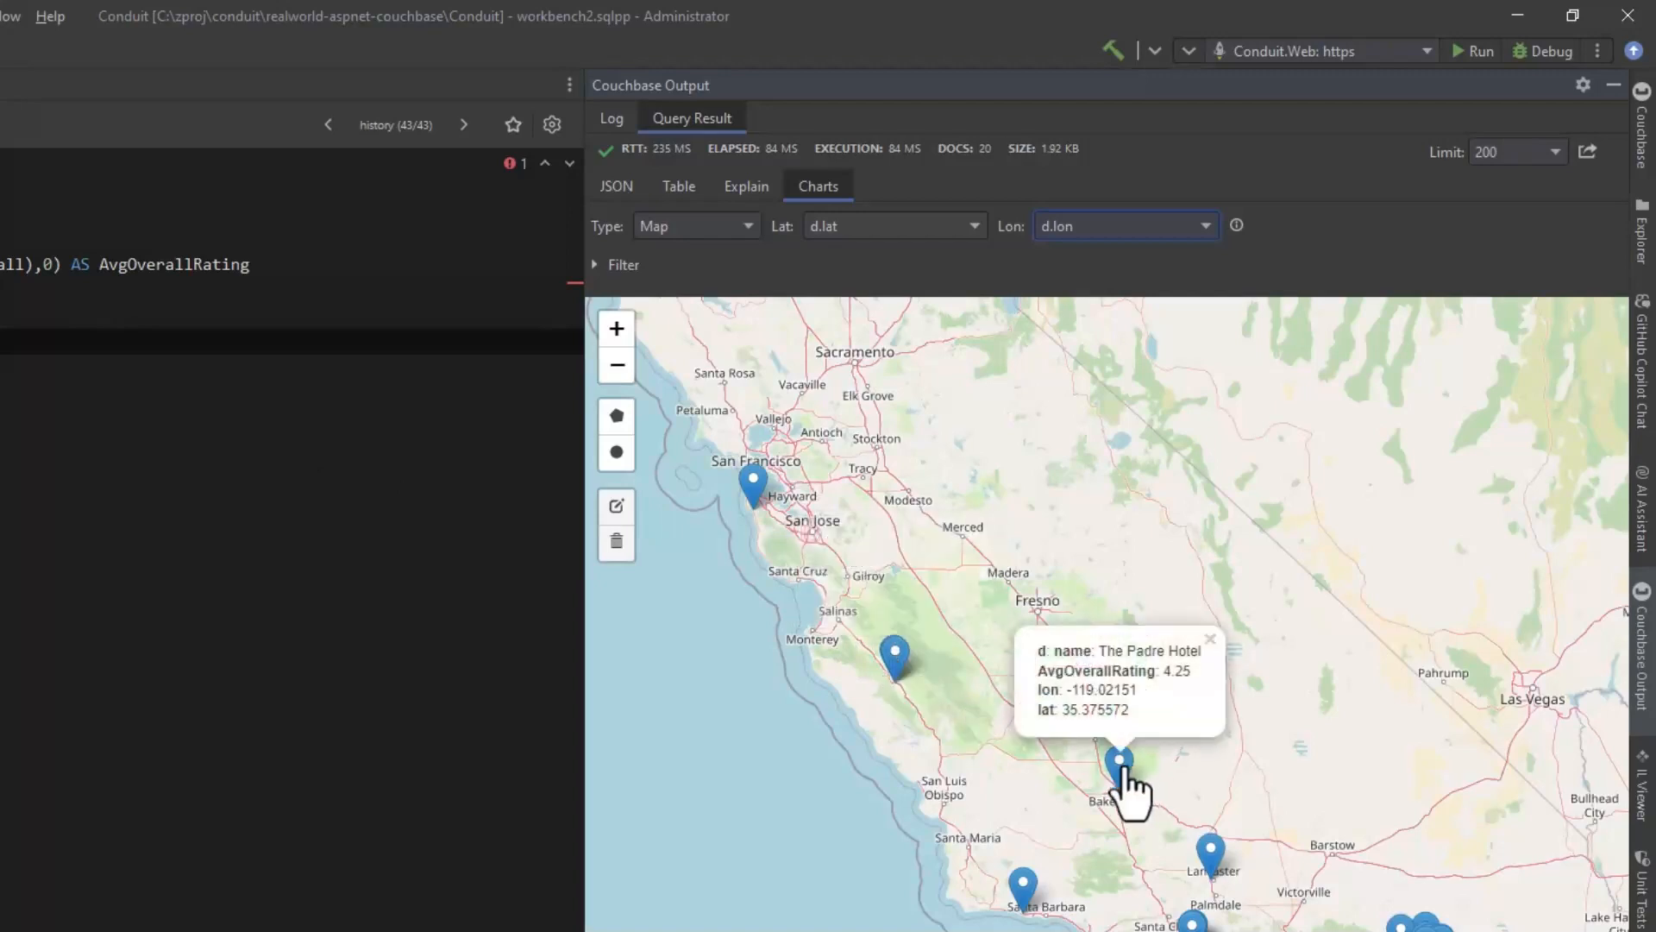
click(1023, 886)
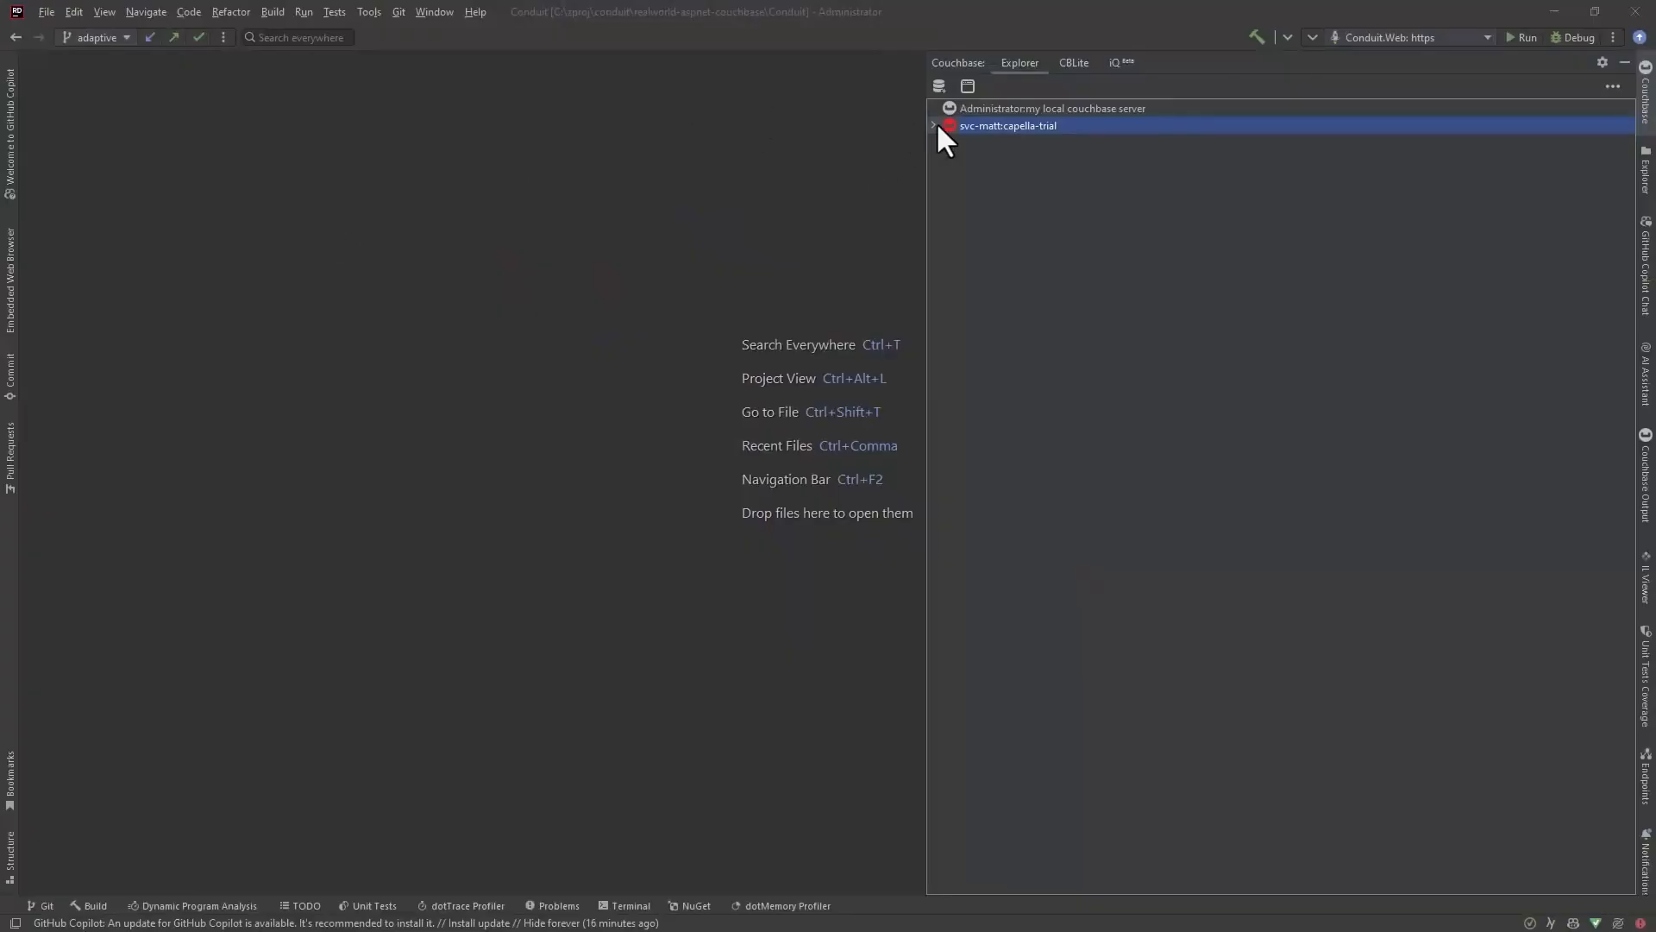
Step: Expand the travel-sample bucket of the capella-trial cluster, and browse the documents of the airbnb collection in MongoDB Compass
click(934, 125)
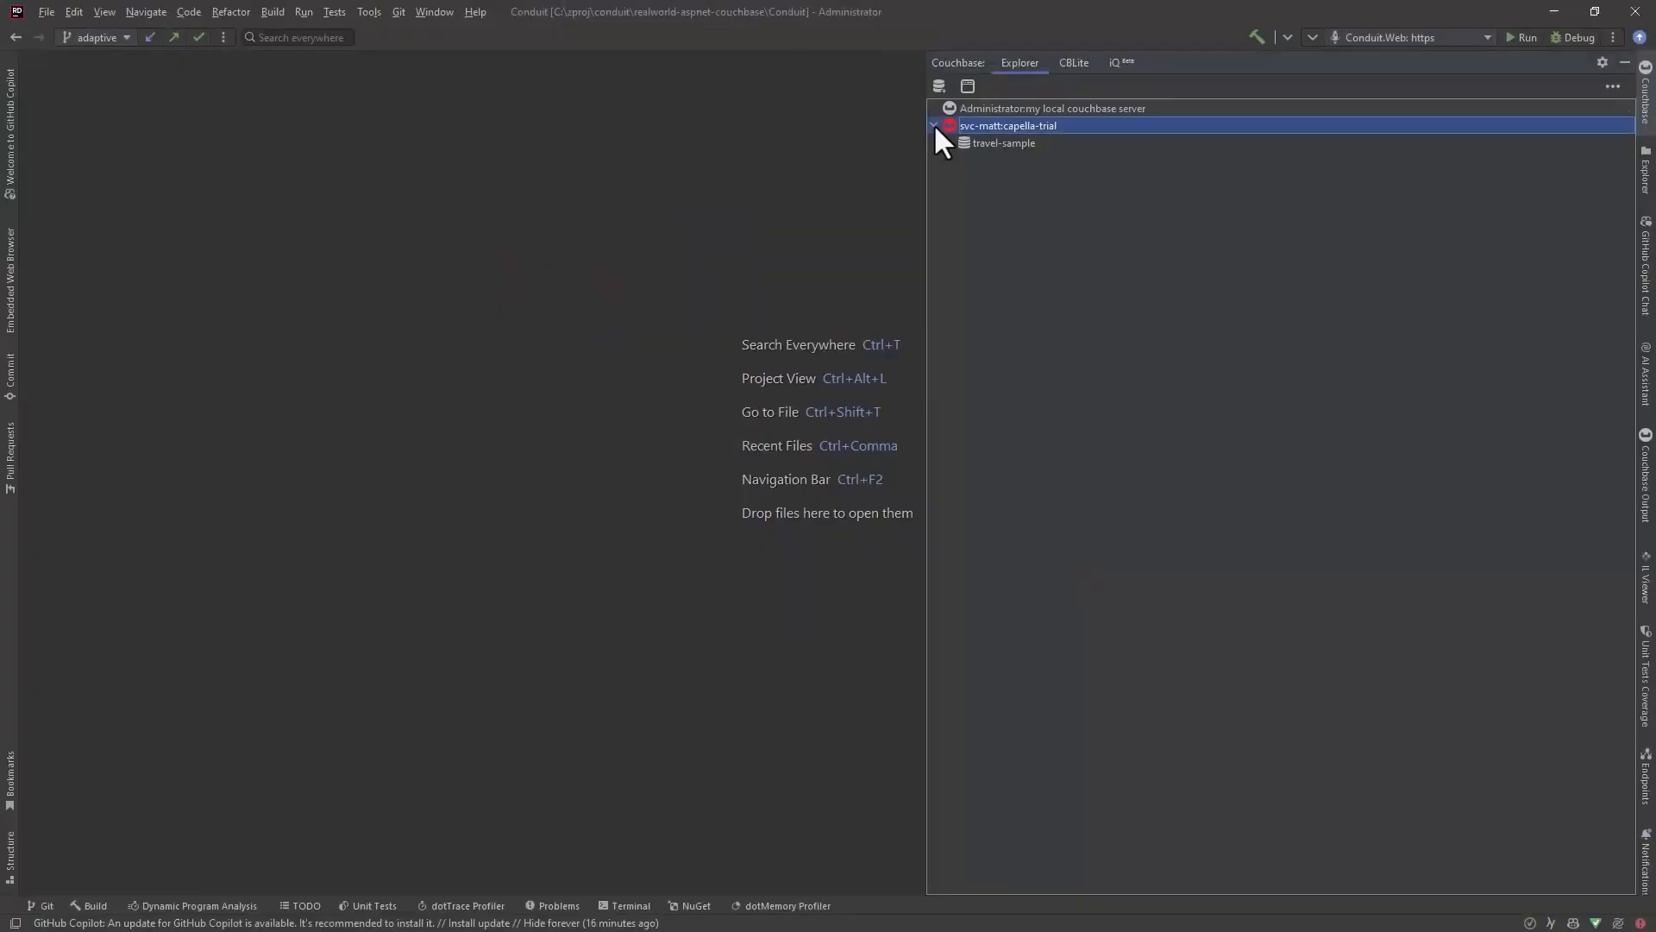
click(949, 143)
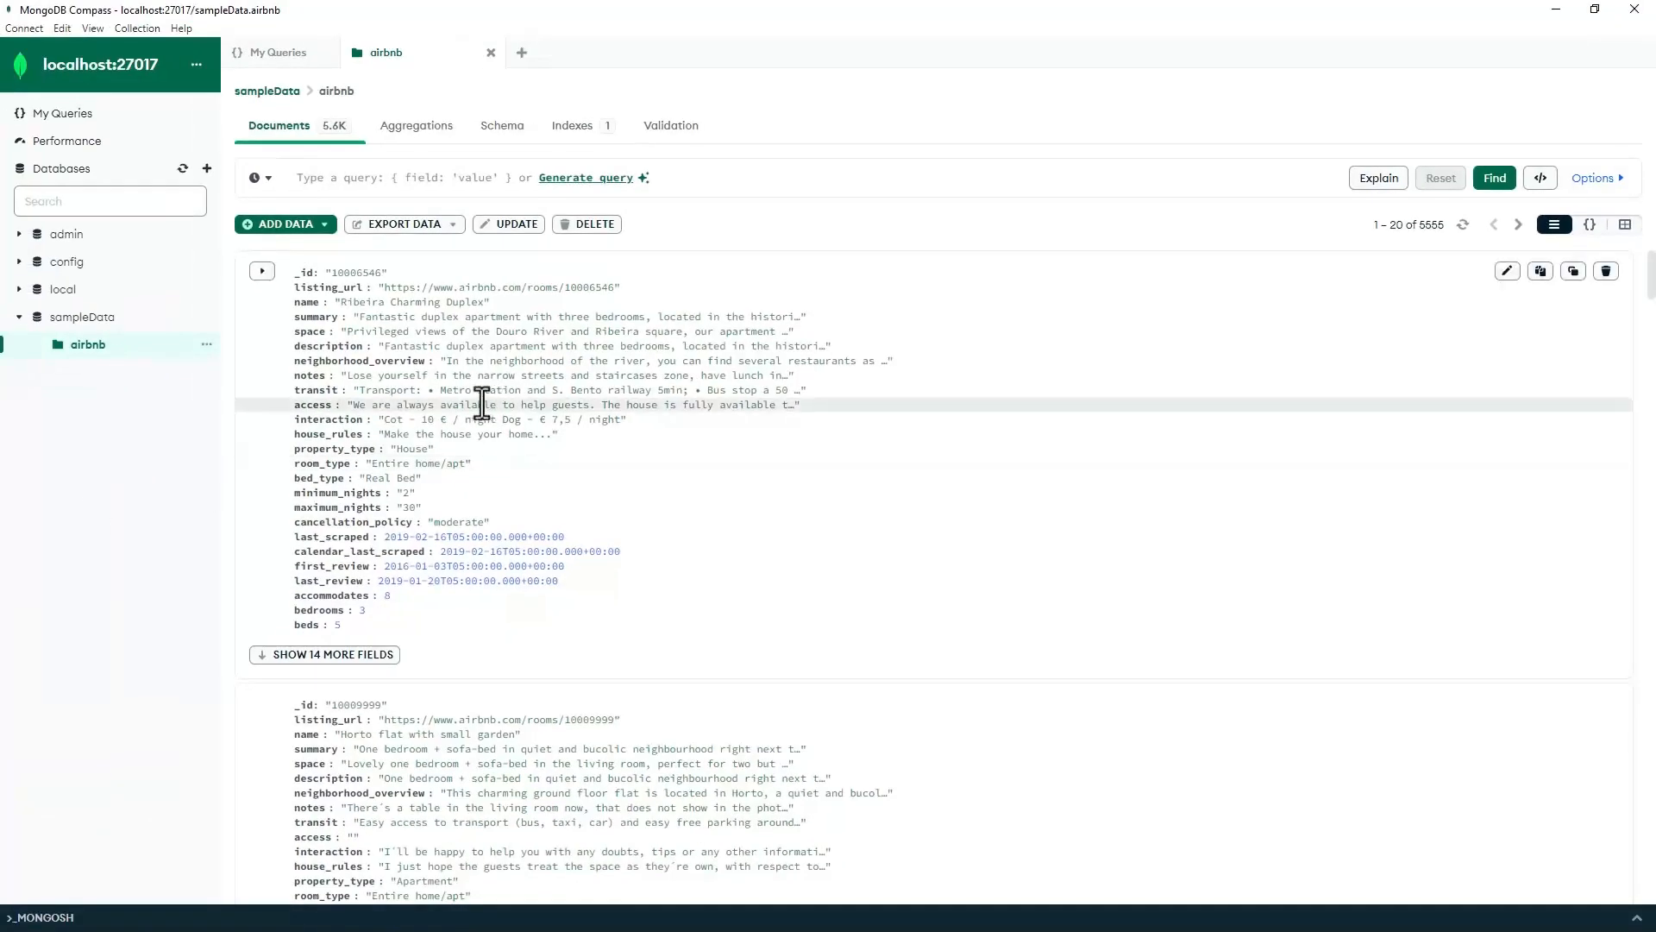
scroll(639, 485, down, 3)
scroll(638, 485, down, 10)
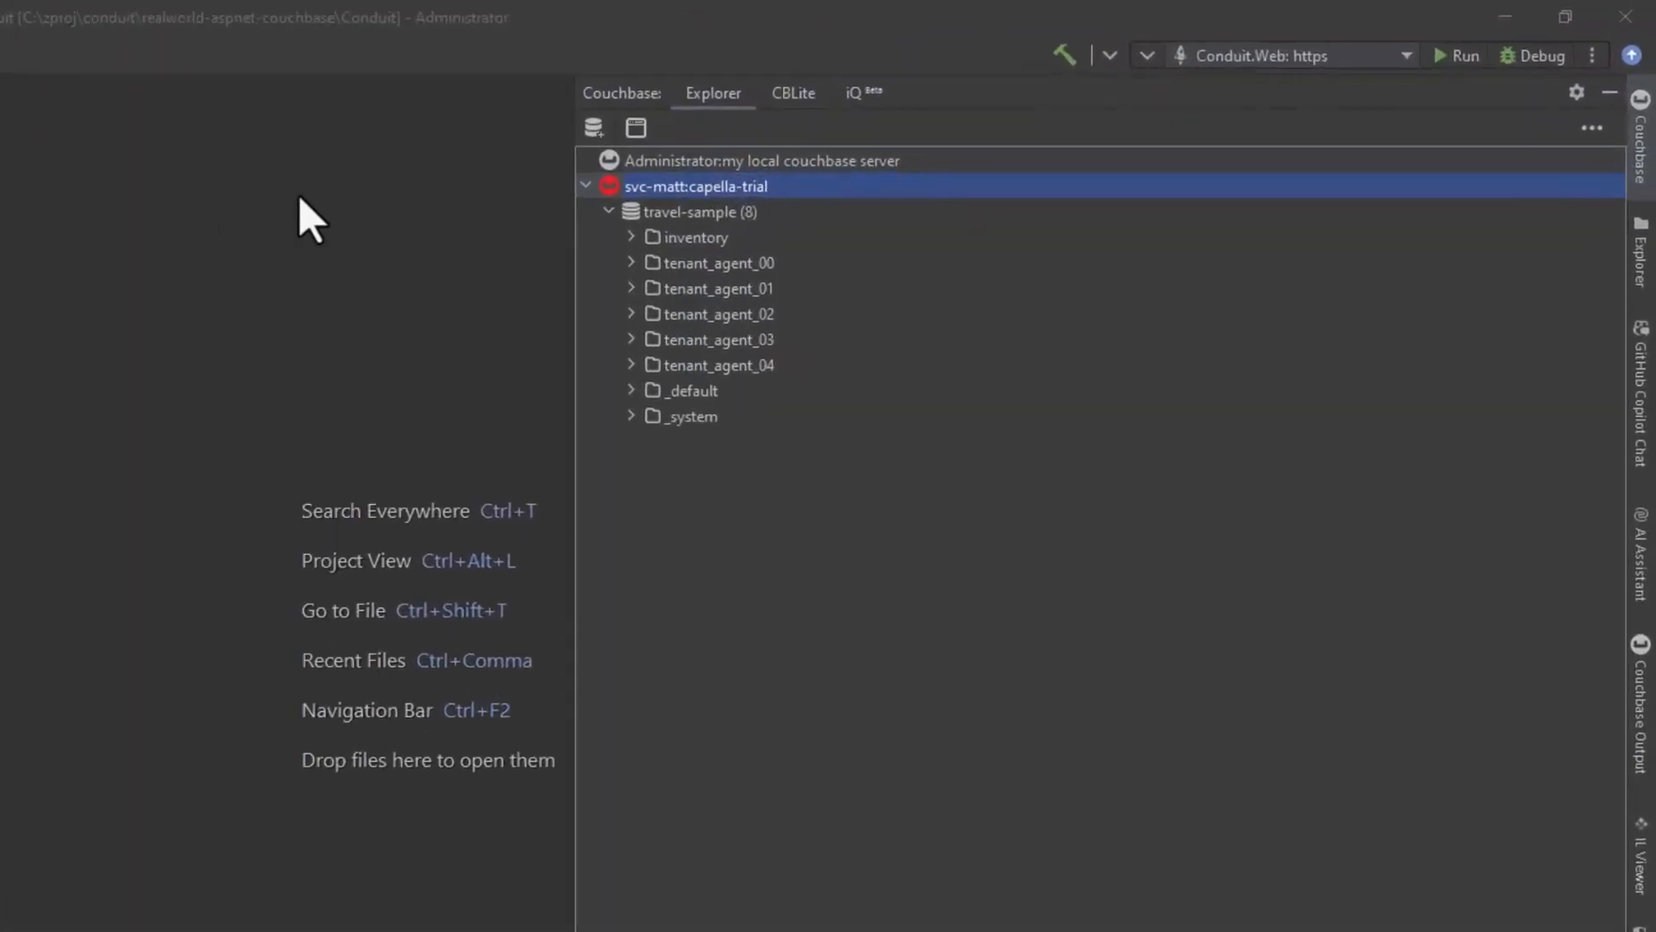
Step: Create a new scope named from_mongo in the travel-sample bucket
right_click(653, 212)
click(687, 248)
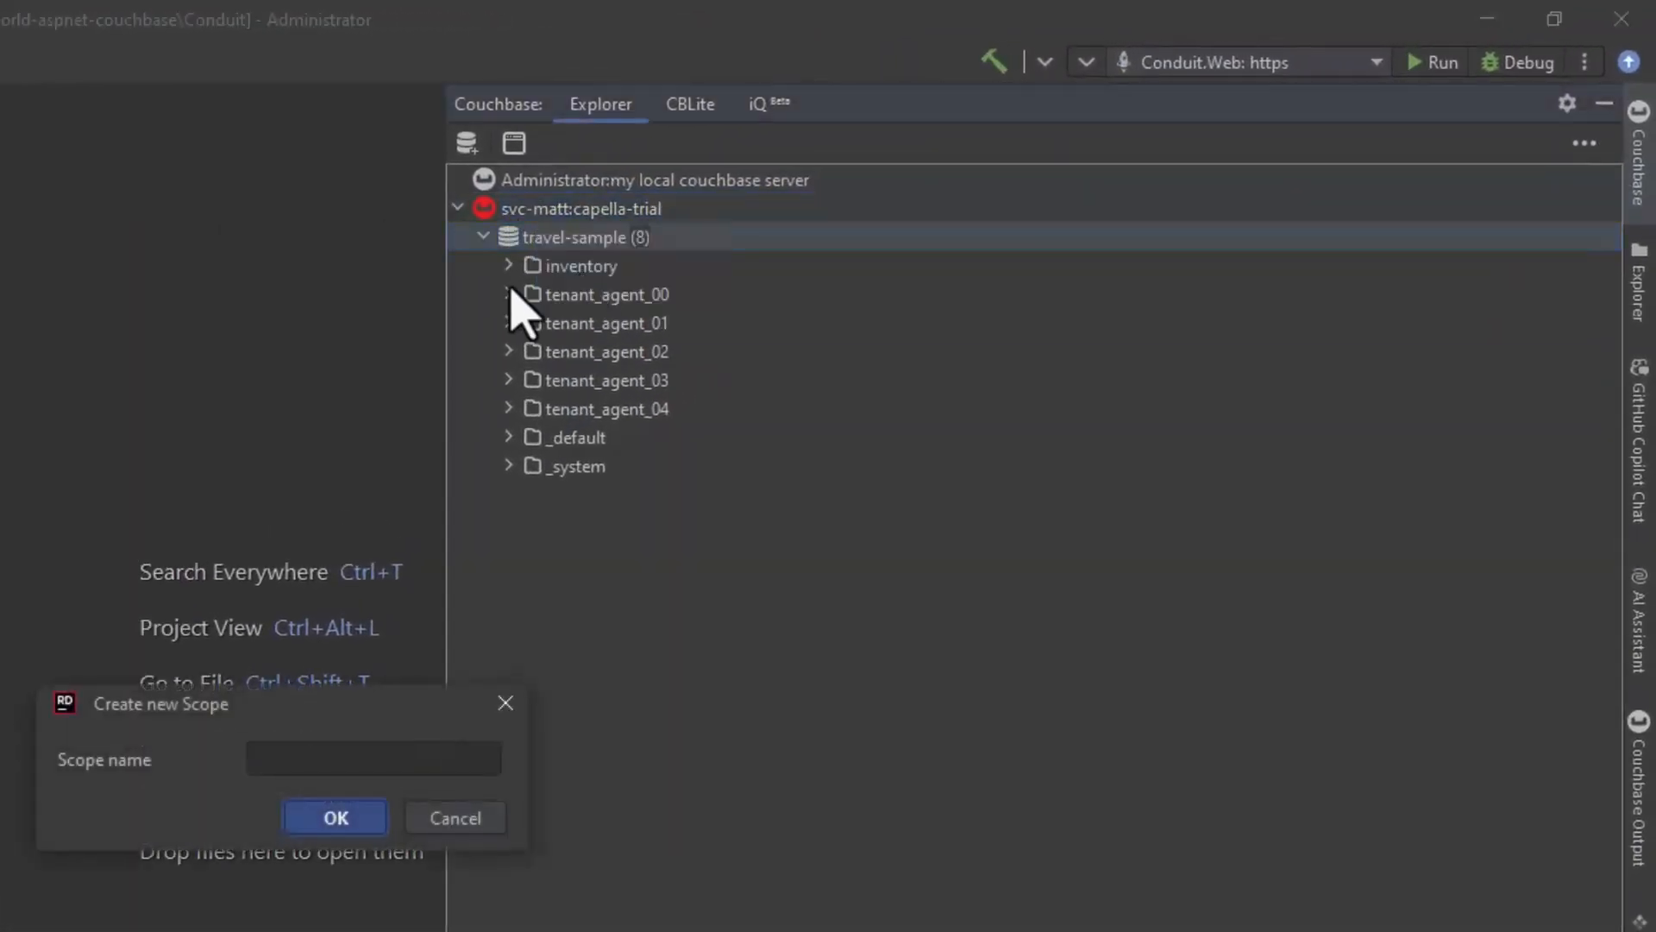
click(284, 758)
text(from_mongo)
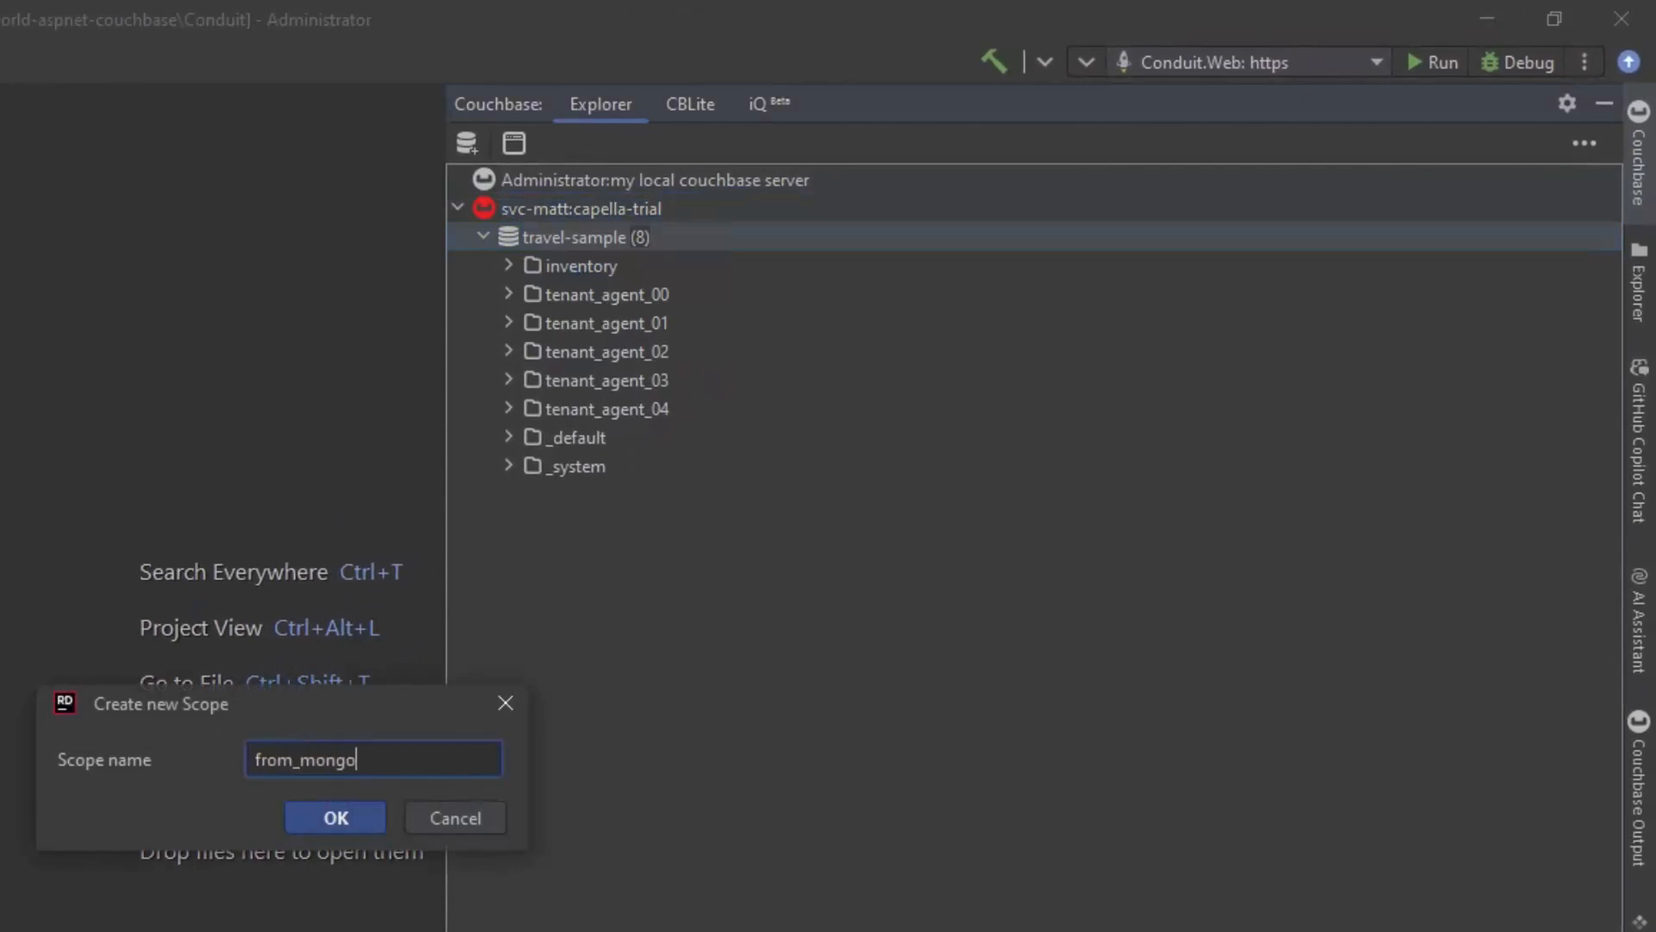
click(368, 824)
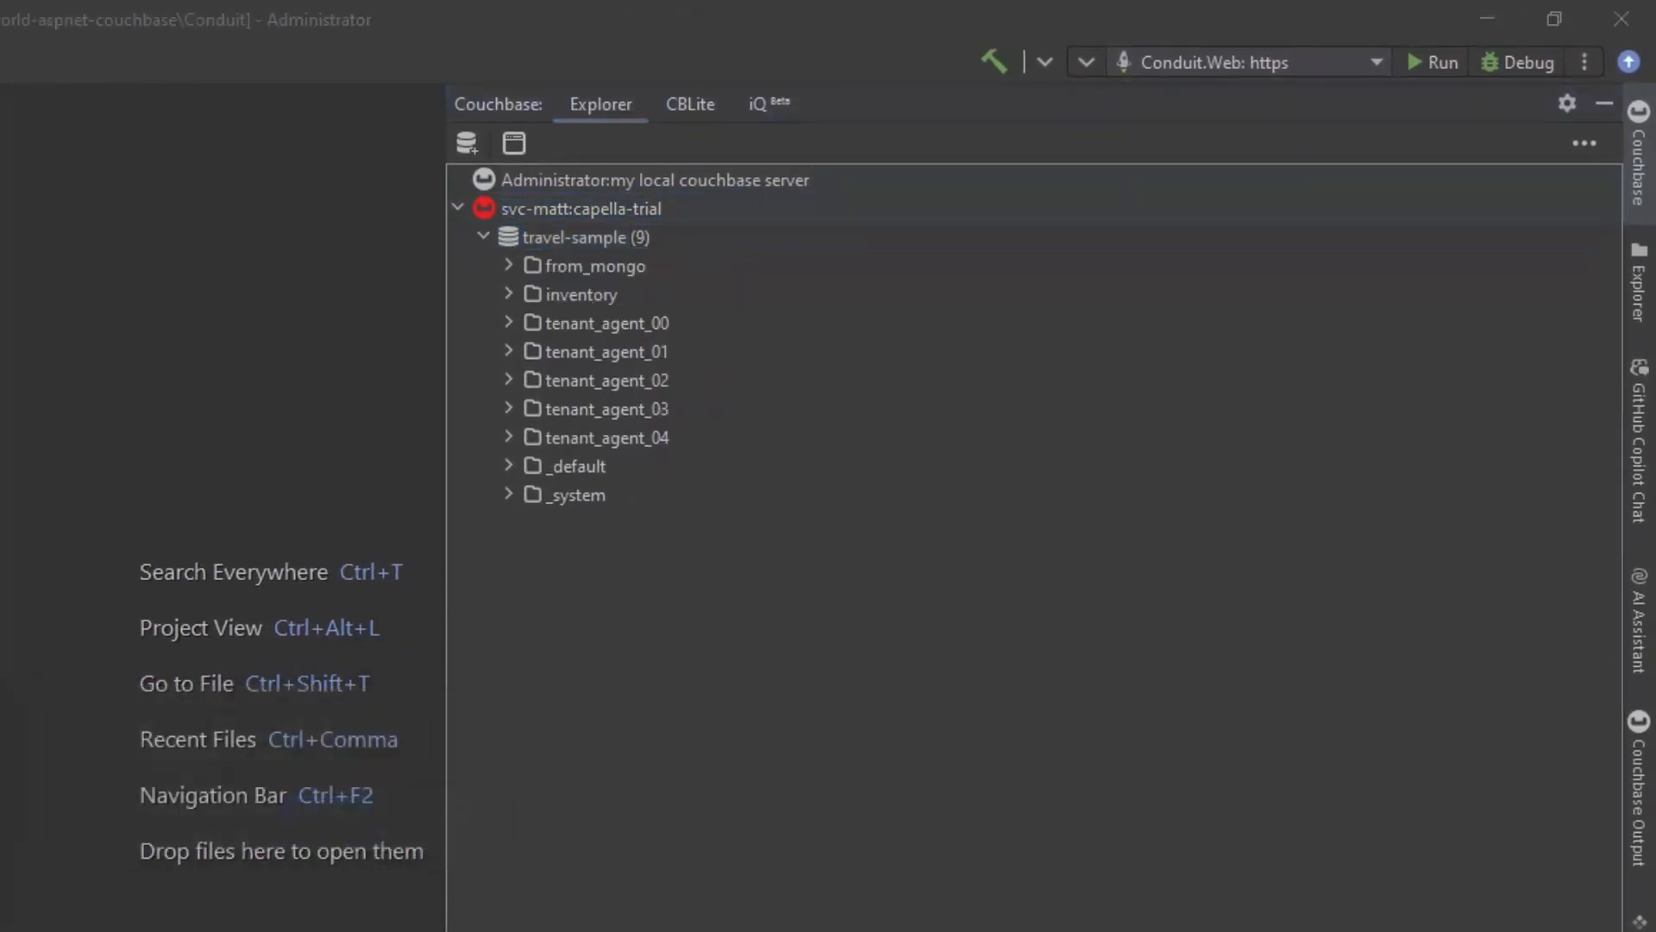
Step: Start a MongoDB migration for the capella-trial cluster and copy the localhost:27017 connection string from MongoDB Compass
right_click(638, 212)
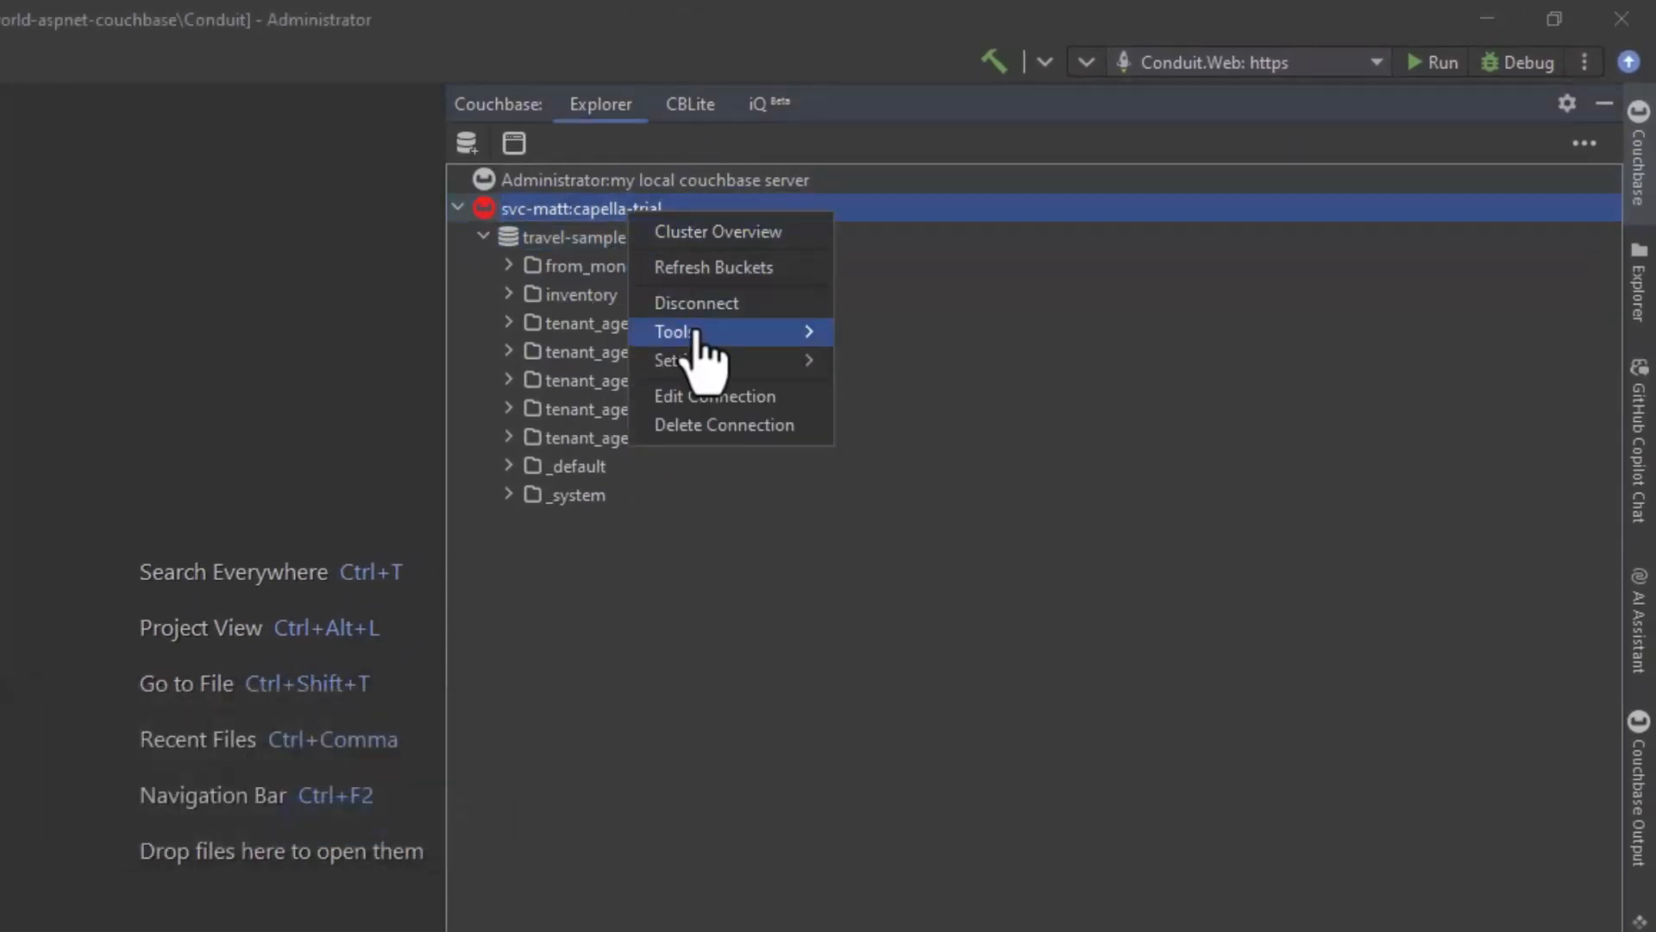
mouse_move(690, 335)
click(906, 468)
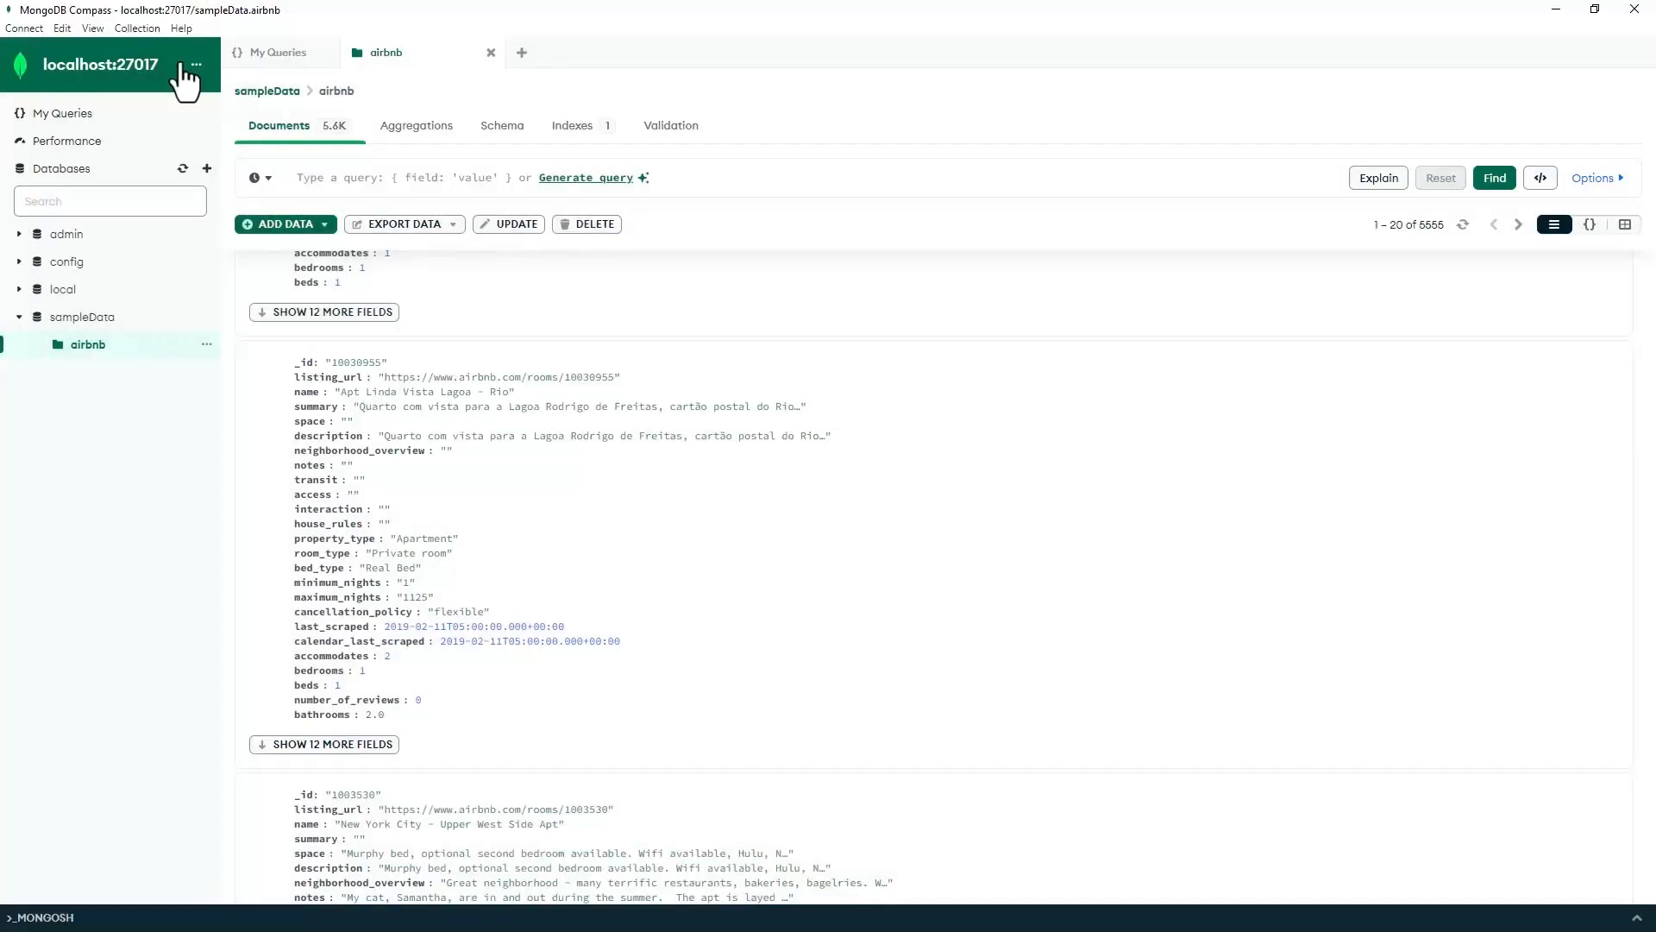
click(185, 82)
click(196, 65)
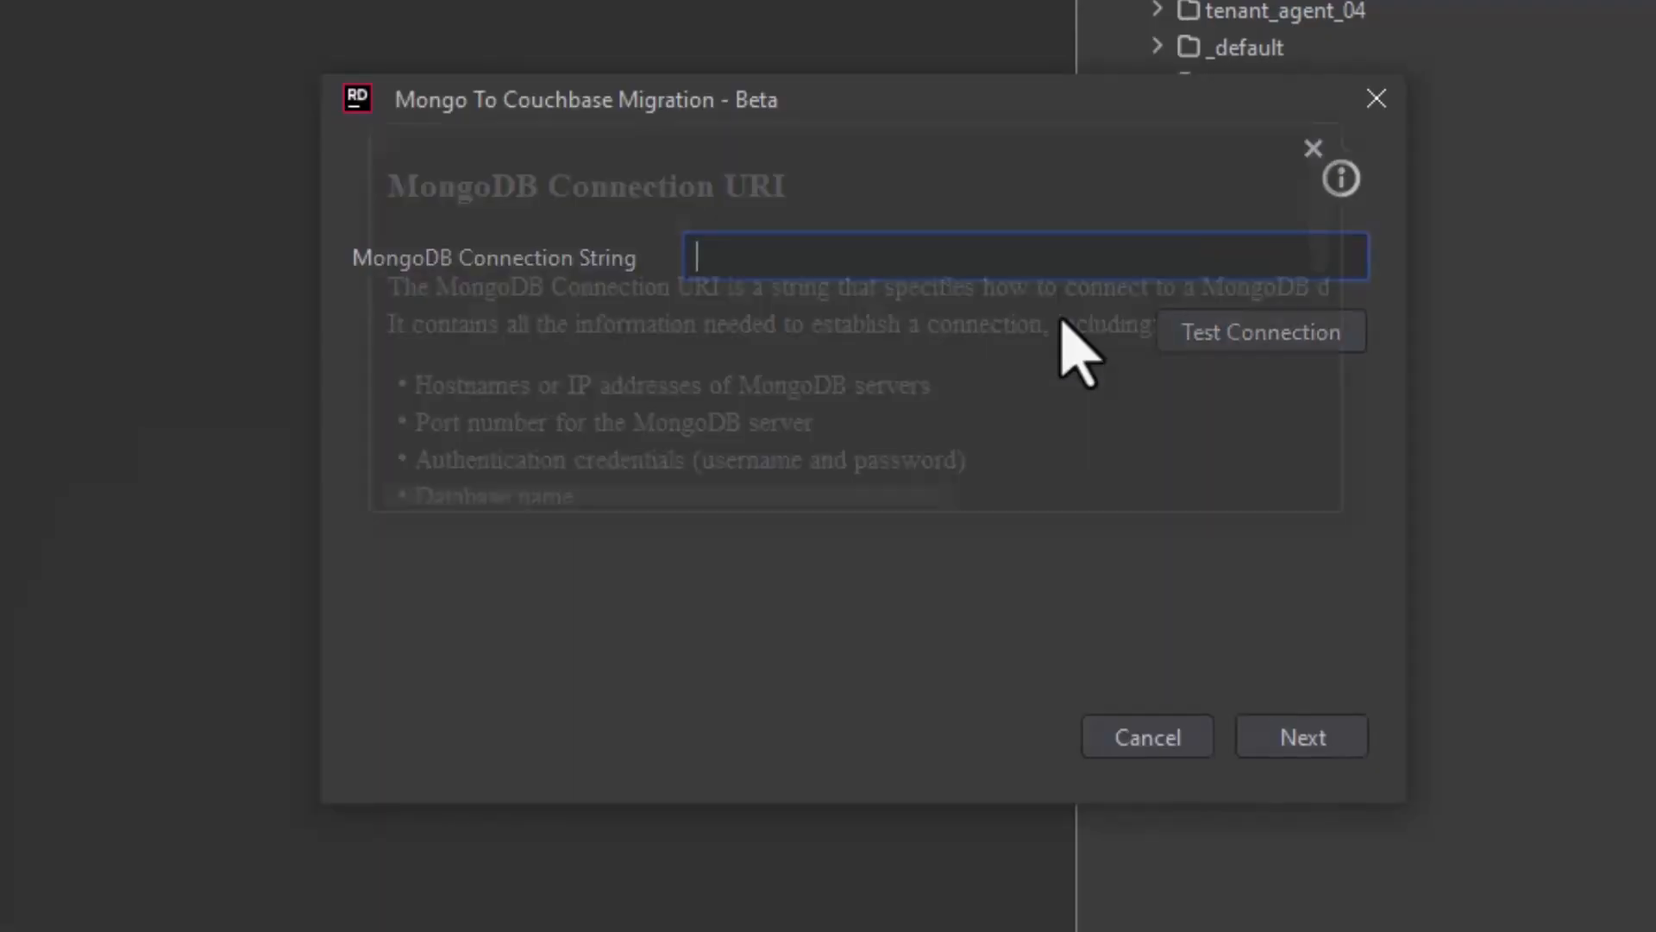
Step: Set the MongoDB connection string to mongodb://localhost:27017/, test the connection and continue to the data source
click(836, 255)
text(mongodb://localhost:27017/)
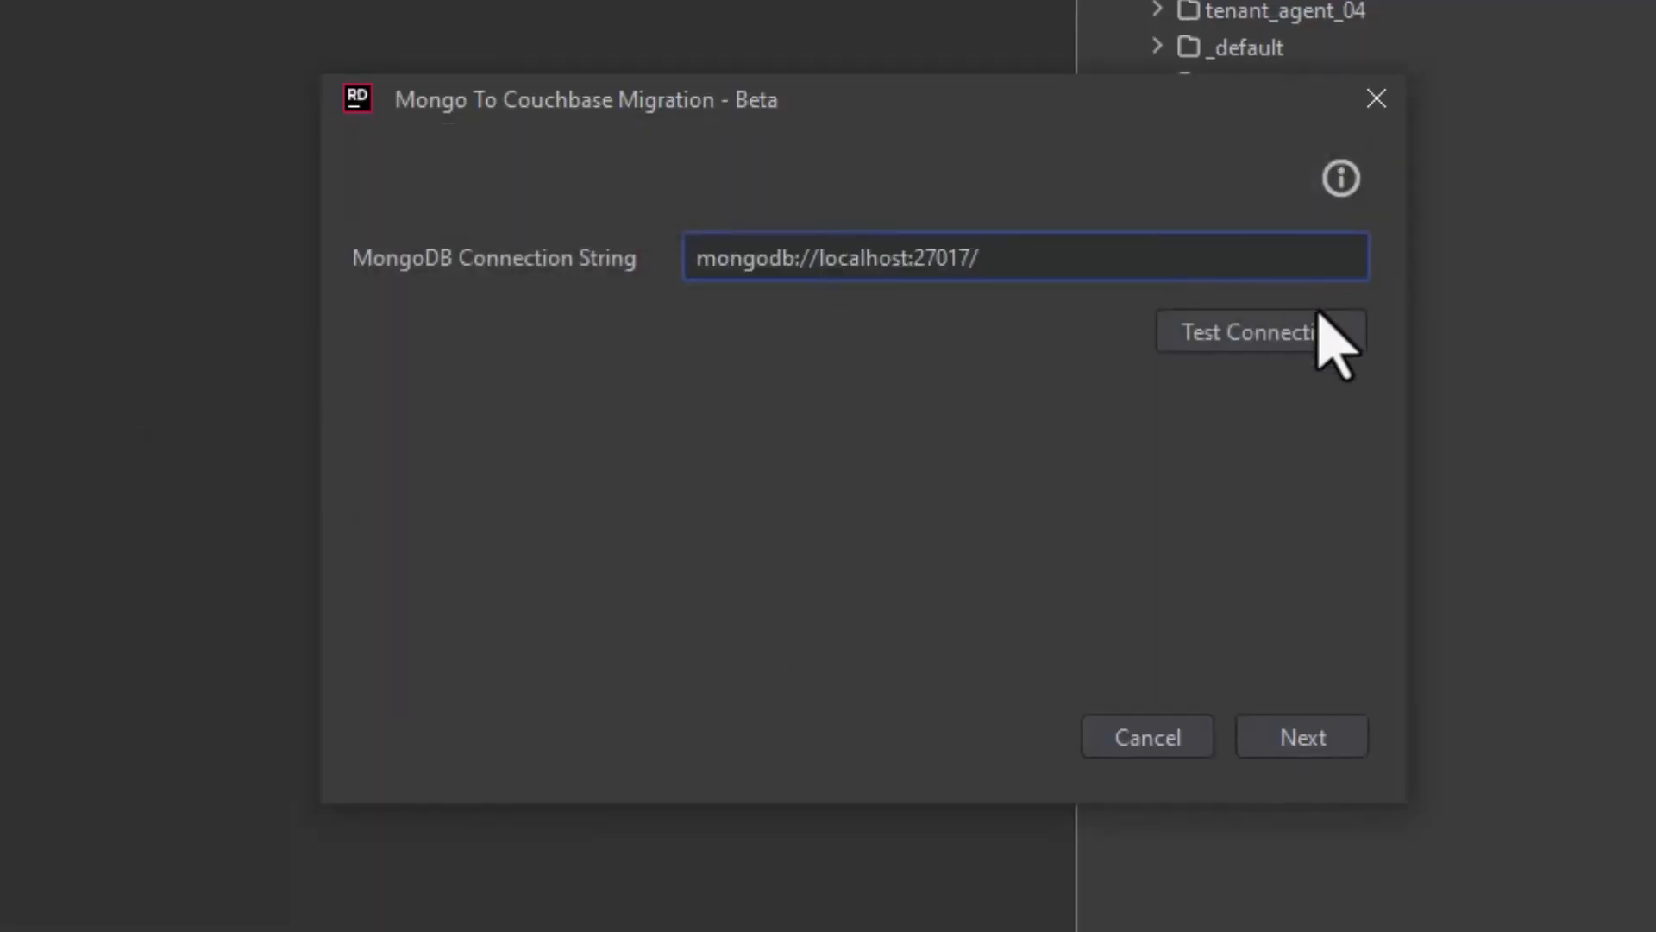
click(1313, 337)
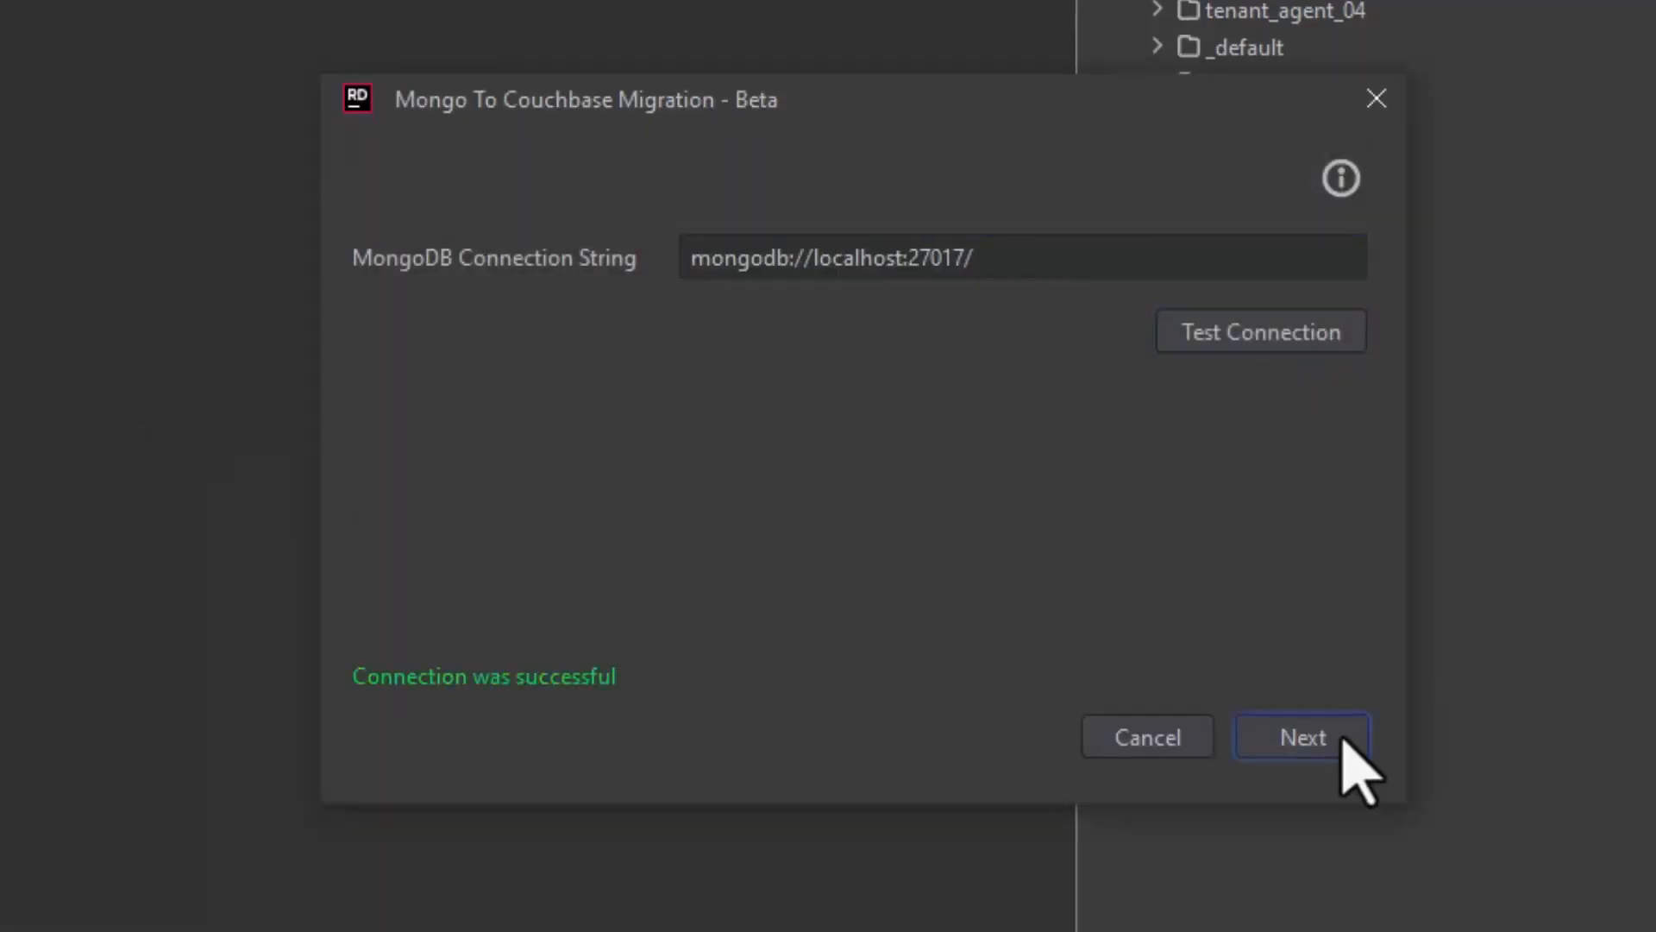
click(1340, 741)
Step: Choose the sampleData database and its airbnb collection as the migration's data source
click(1350, 330)
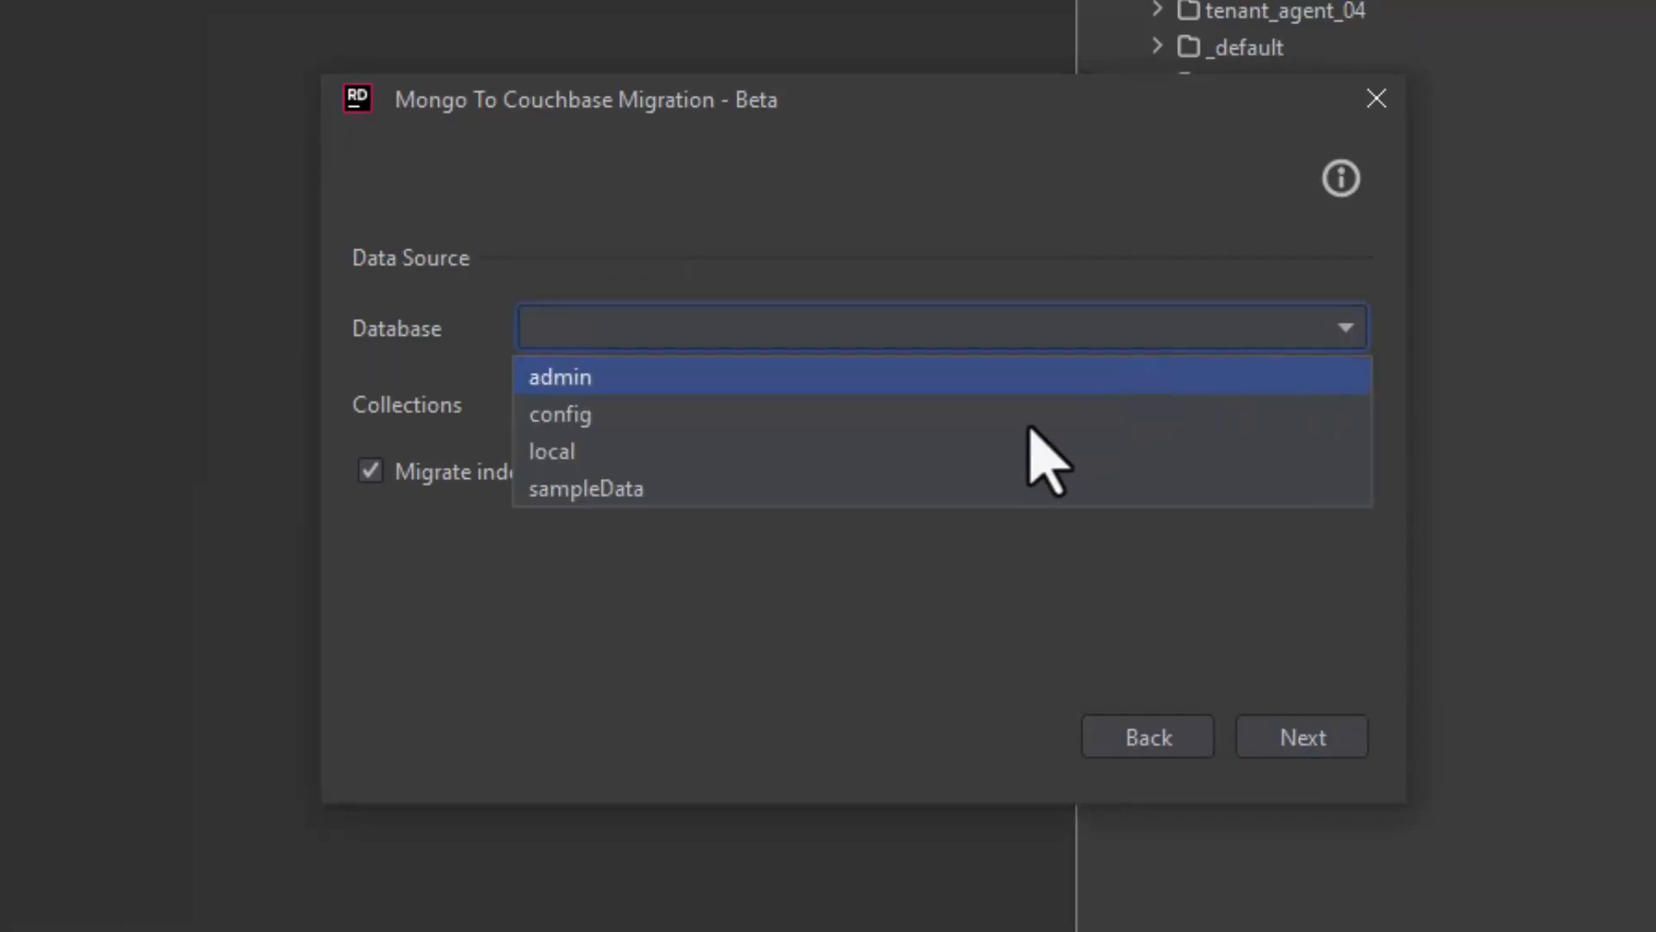
click(901, 496)
click(828, 406)
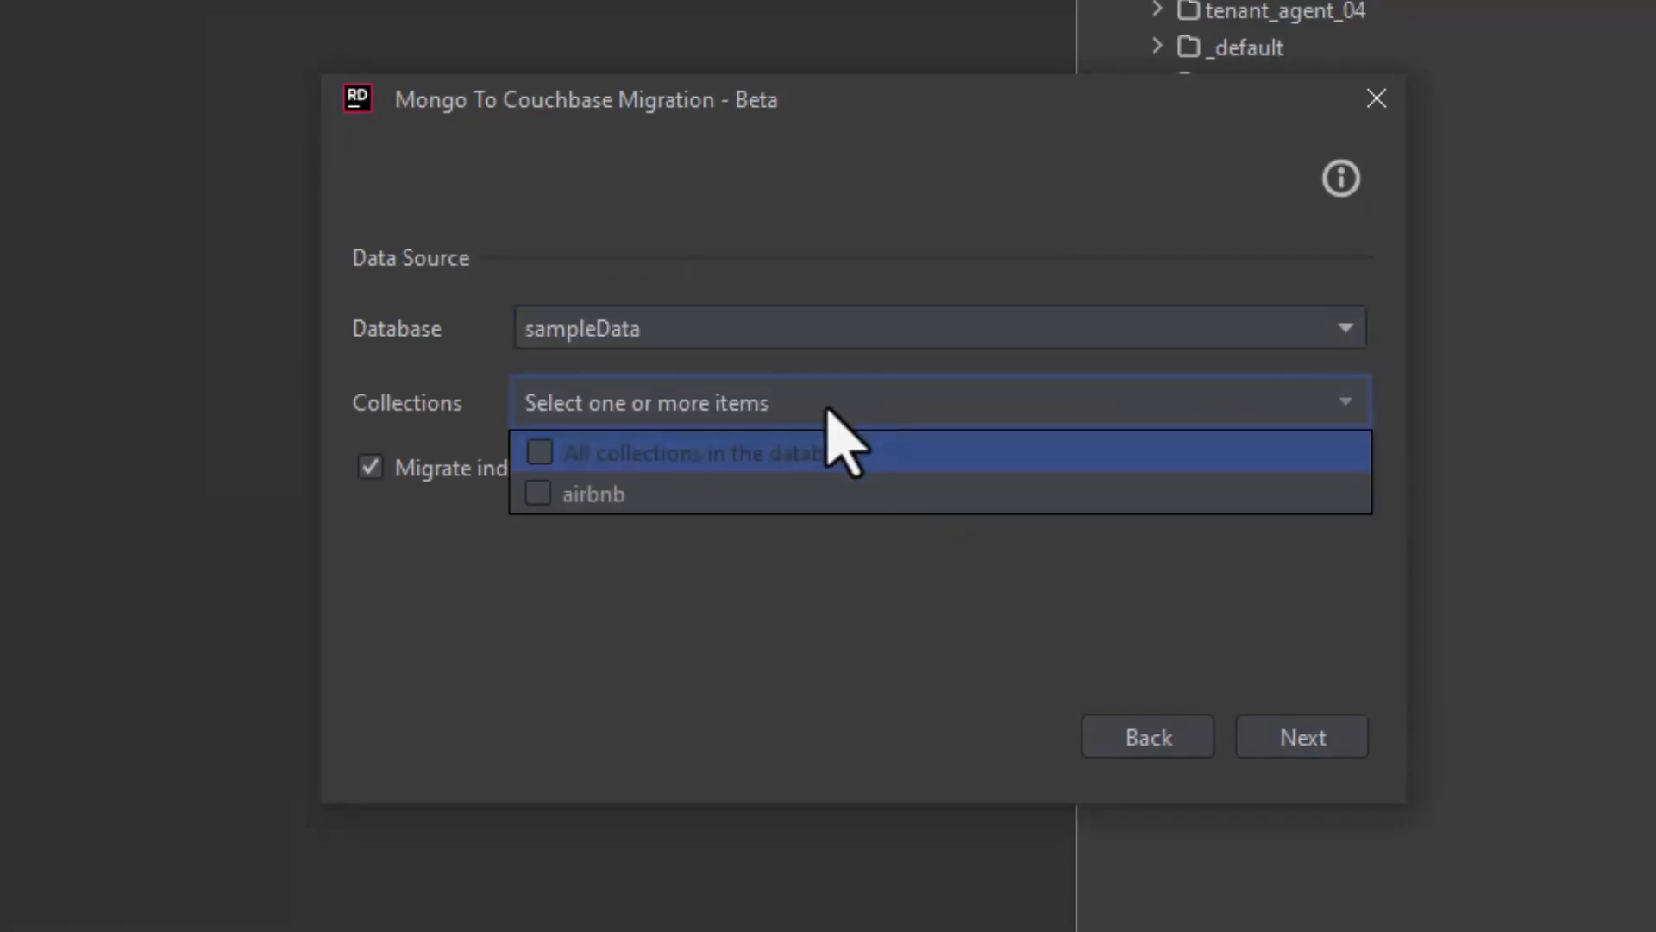
click(544, 496)
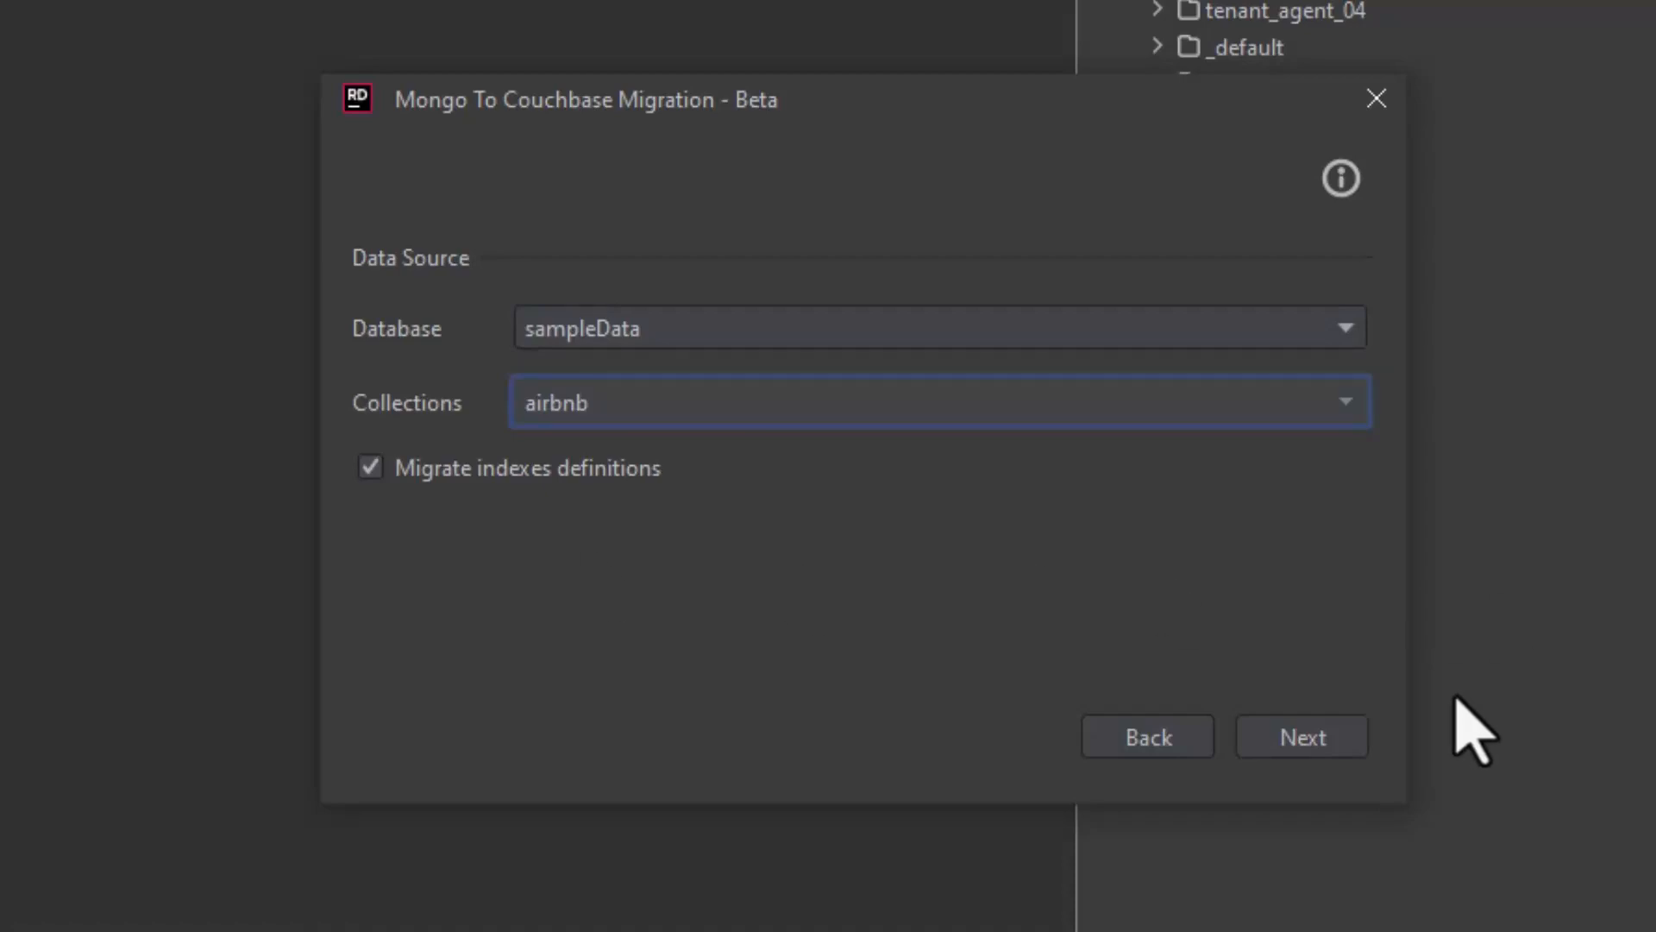
click(1346, 739)
Step: Import the data into the from_mongo scope of the travel-sample bucket and dismiss the completion notice
click(1328, 337)
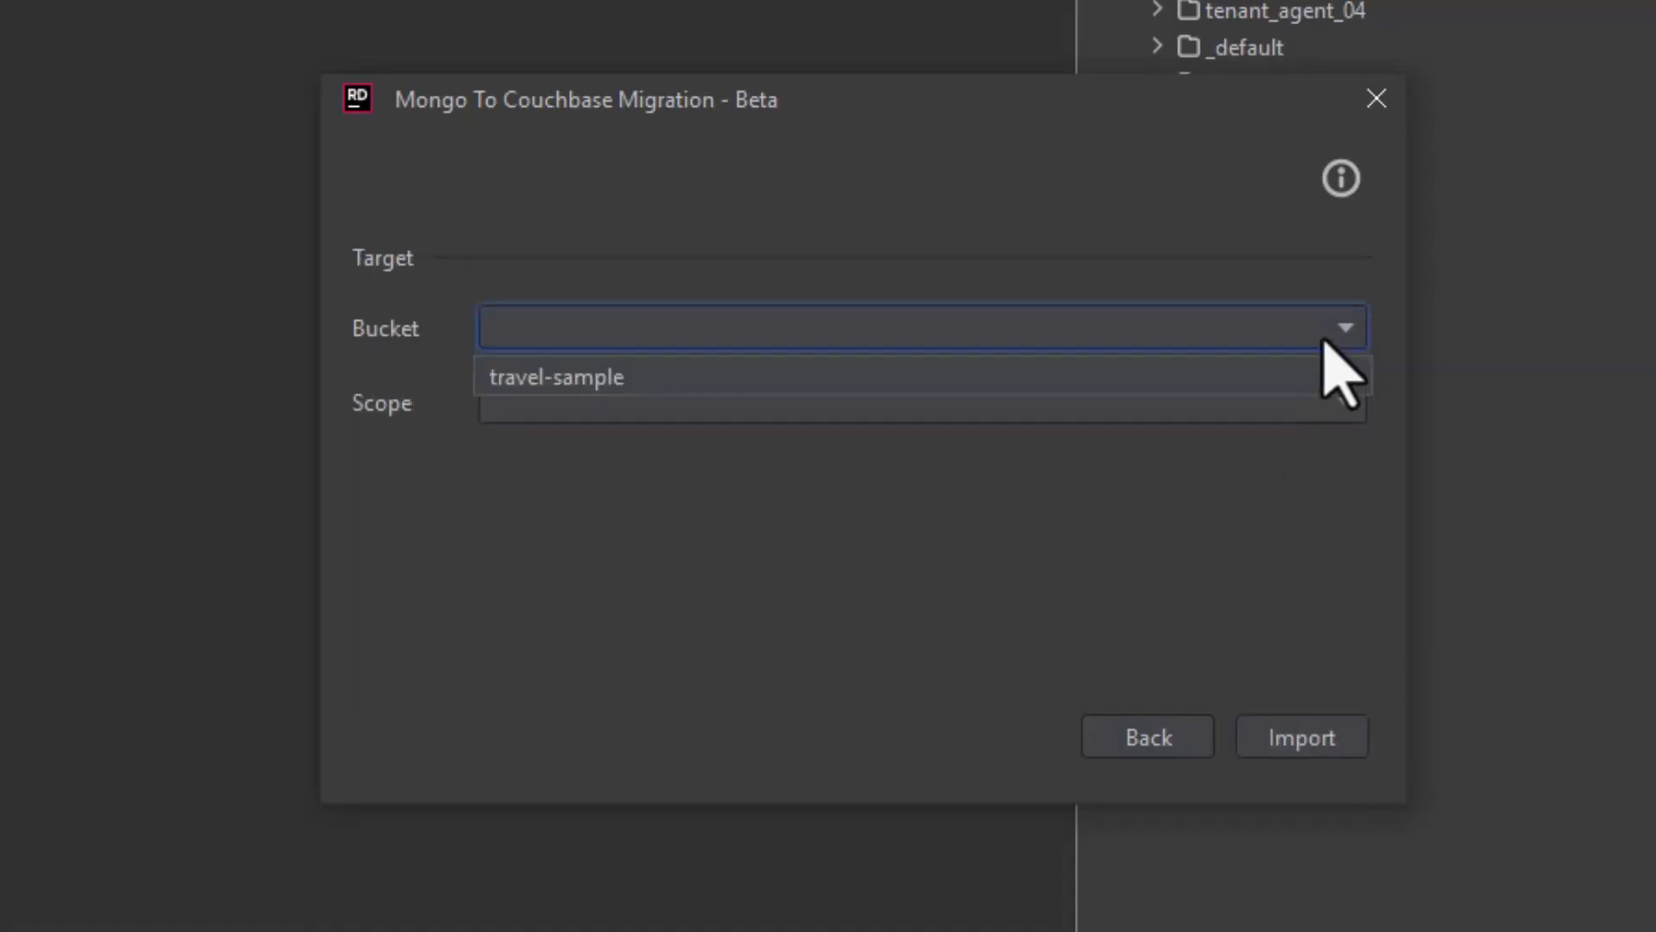
click(1192, 376)
click(1180, 404)
click(1171, 444)
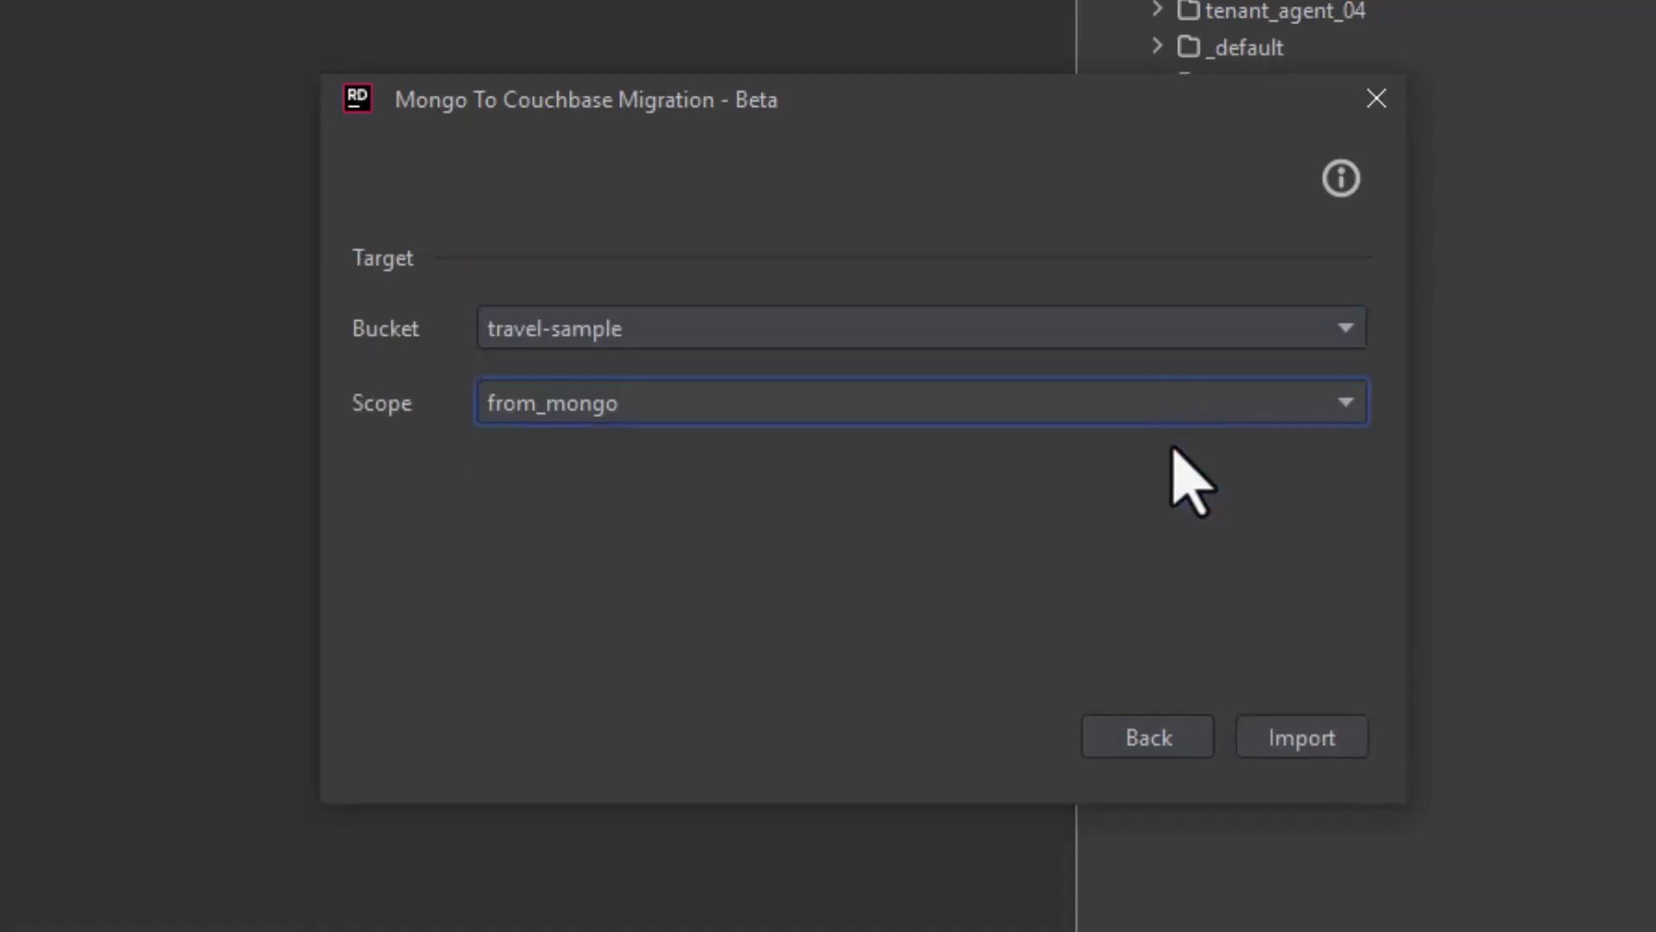
click(1316, 737)
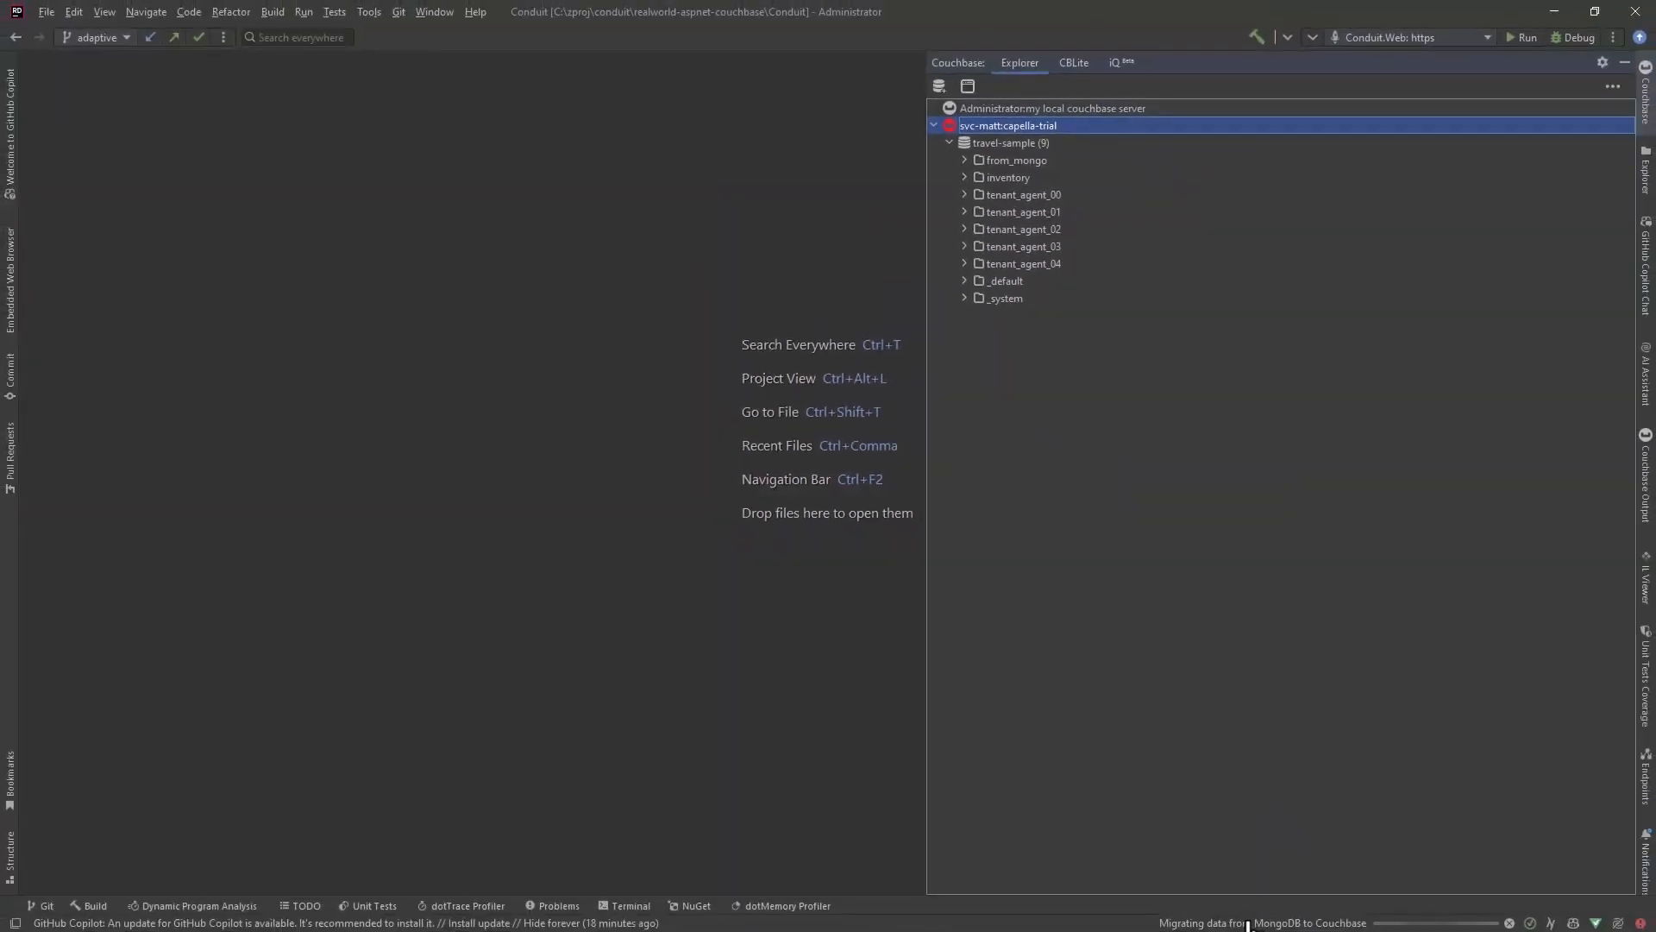
click(1247, 923)
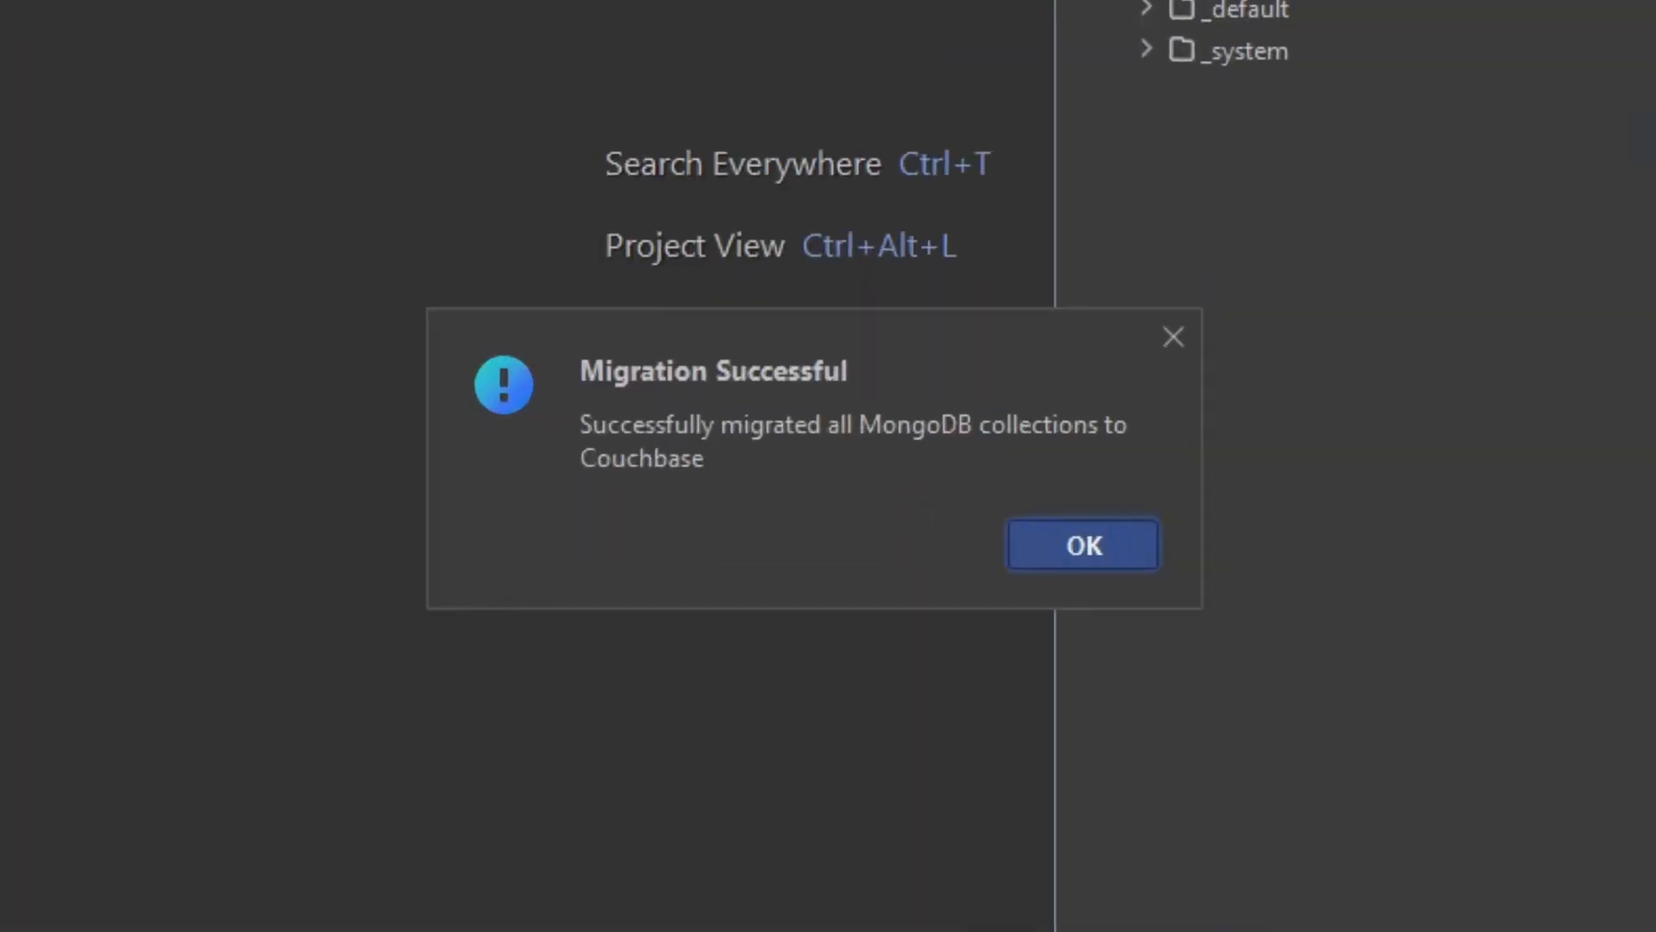
click(1083, 545)
Step: Expand the from_mongo scope, its airbnb collection and the collection's indexes, and open the document 10006546.json
click(964, 159)
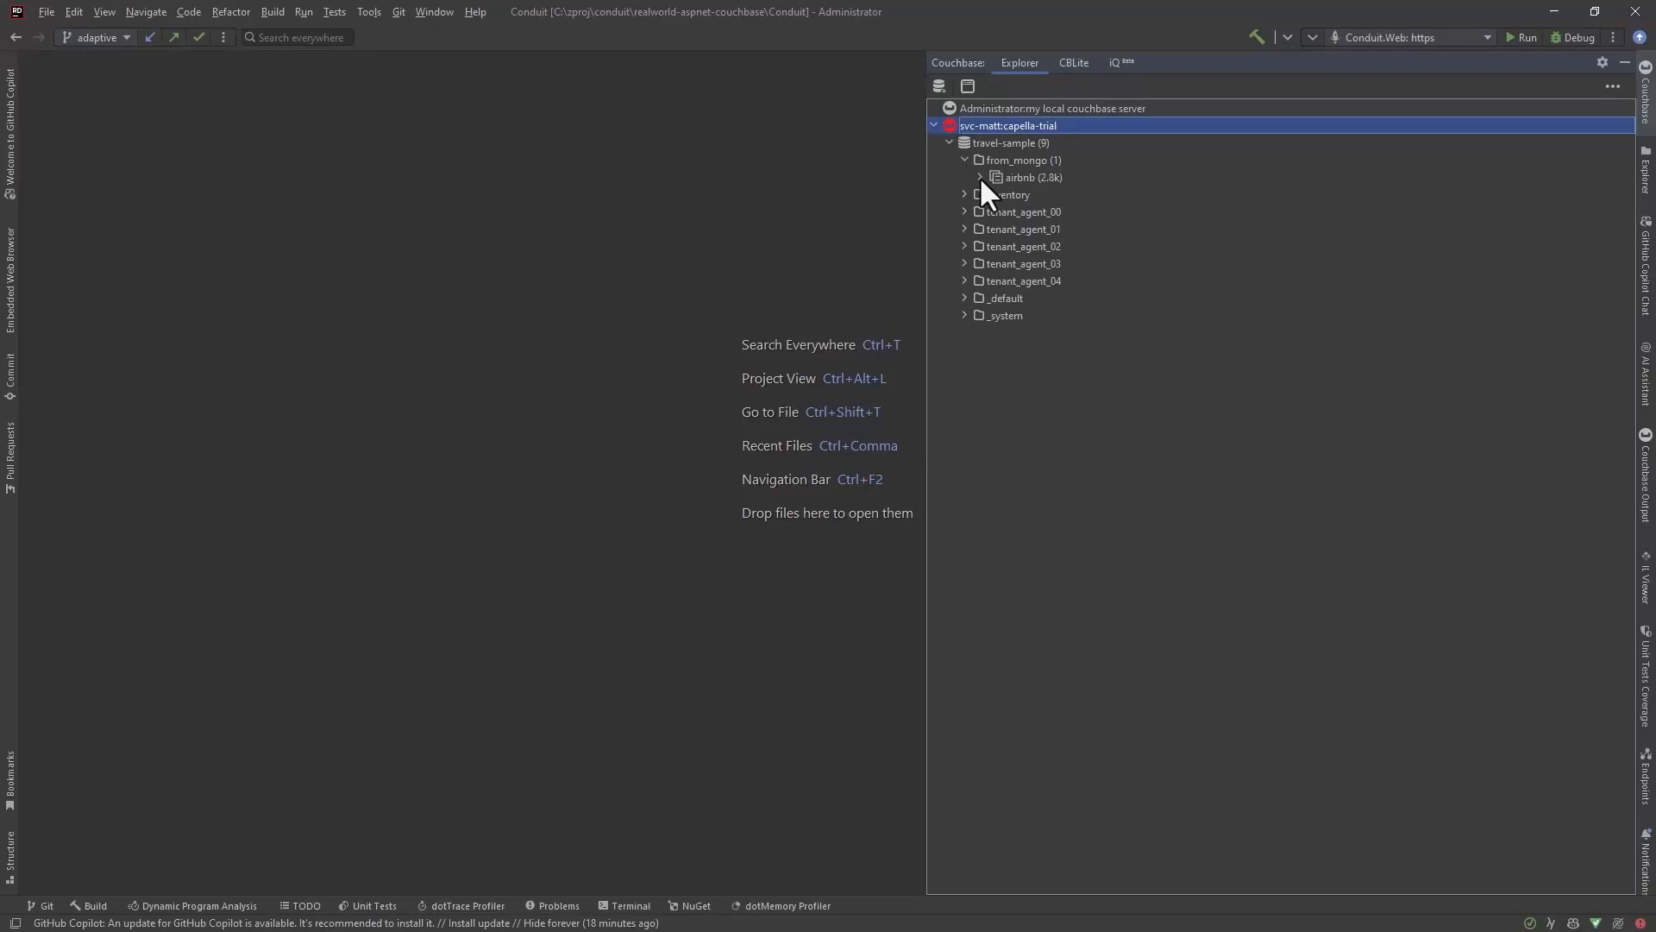
click(980, 178)
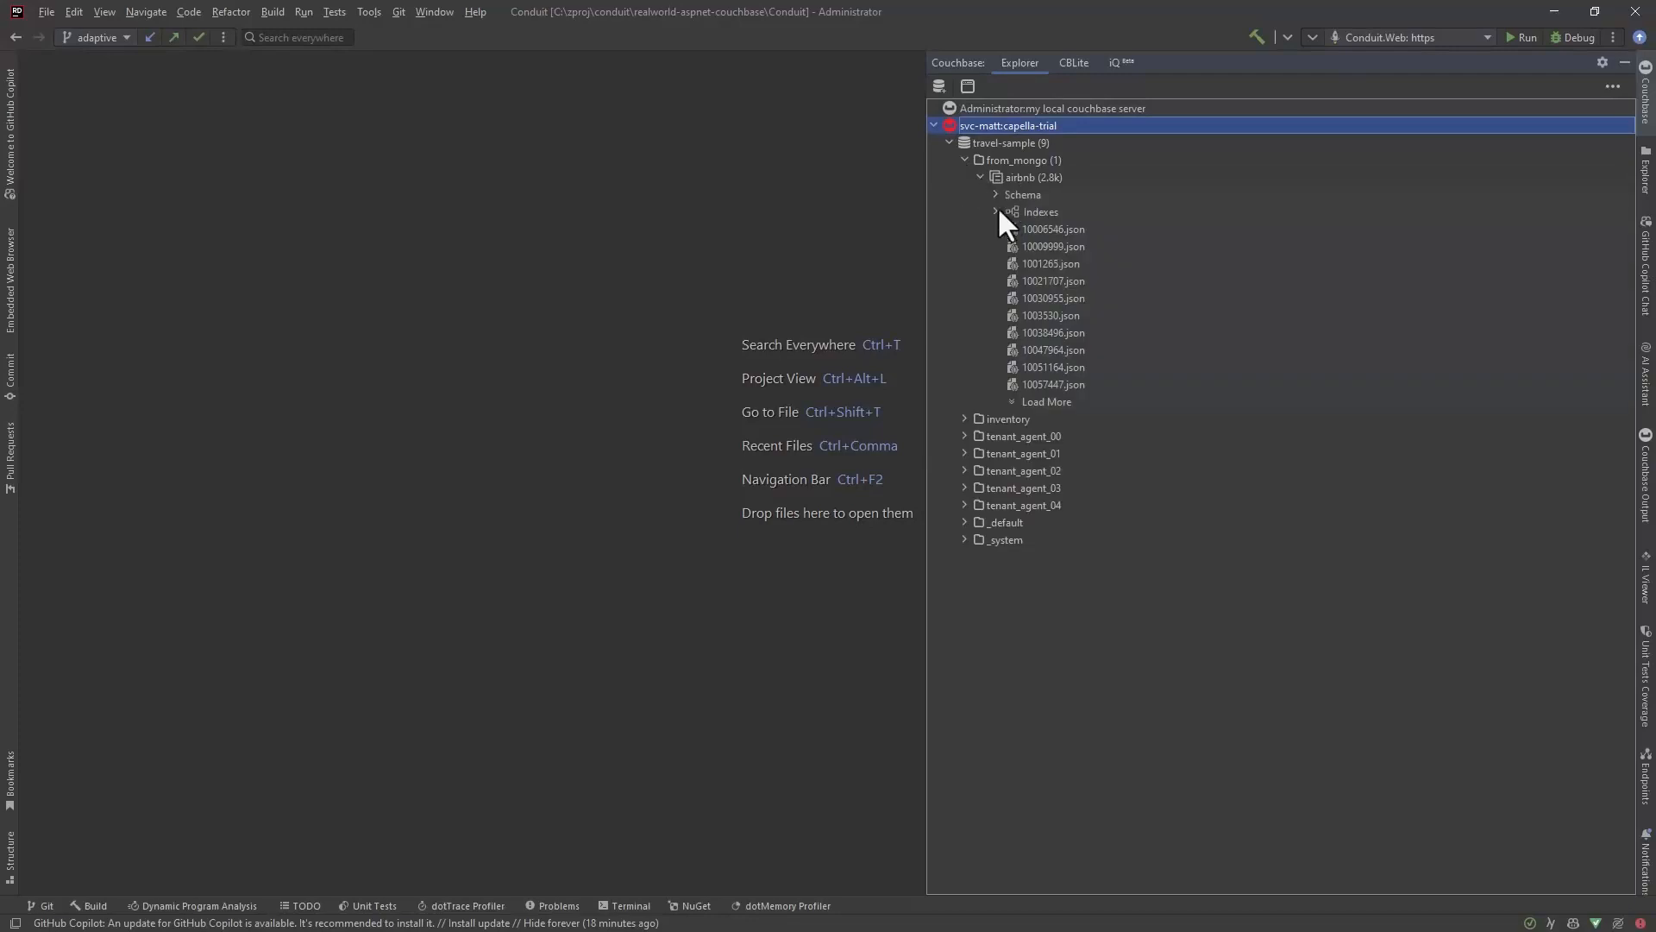
click(995, 212)
double_click(1042, 246)
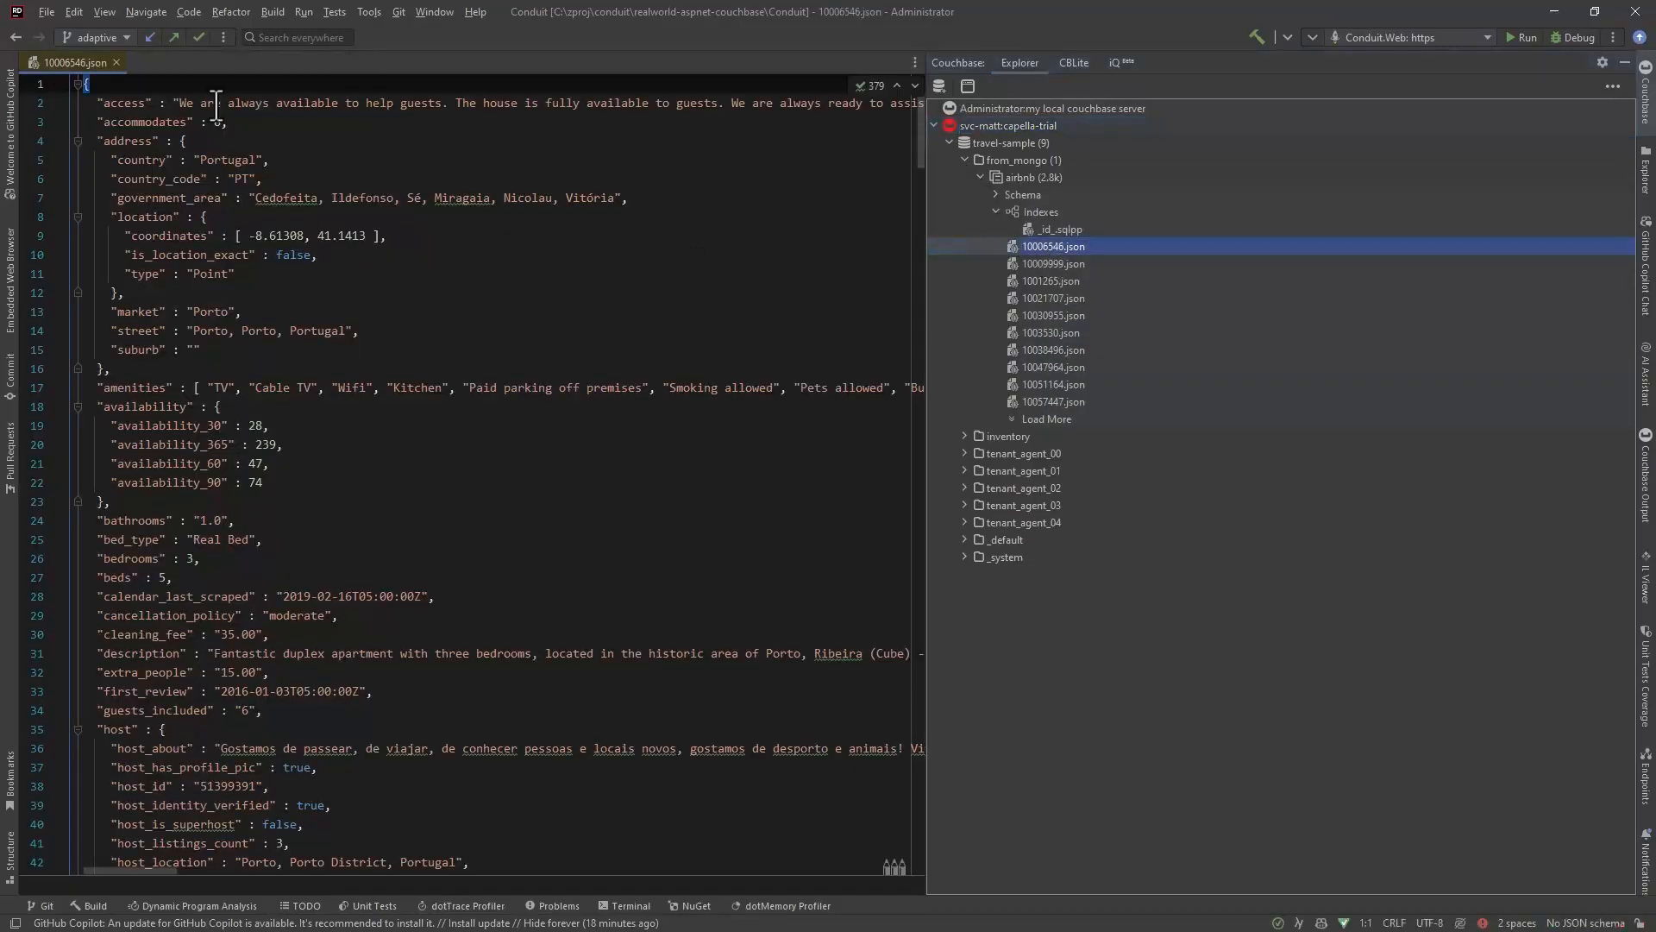
Step: Open the metadata of the document 10006546.json and select its id value
right_click(1052, 240)
click(1085, 267)
double_click(162, 161)
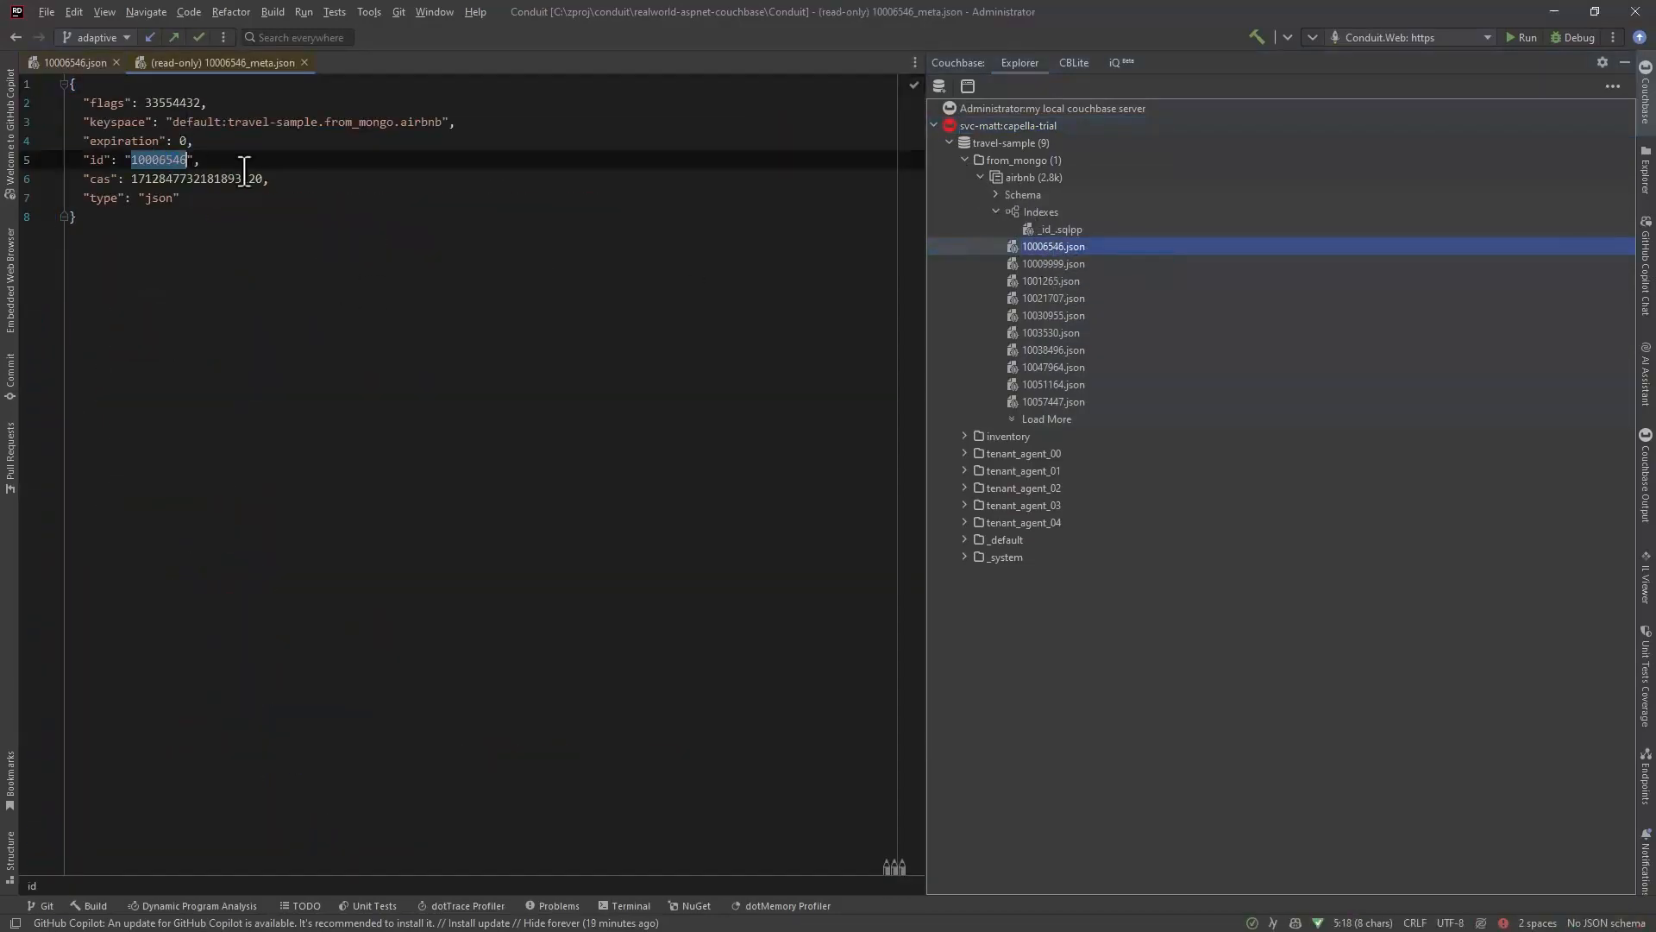
Step: Switch to MongoDB Compass and find the airbnb document with the filter { _id : "10006546"}
key(alt+Tab)
click(440, 186)
text(_id : ")
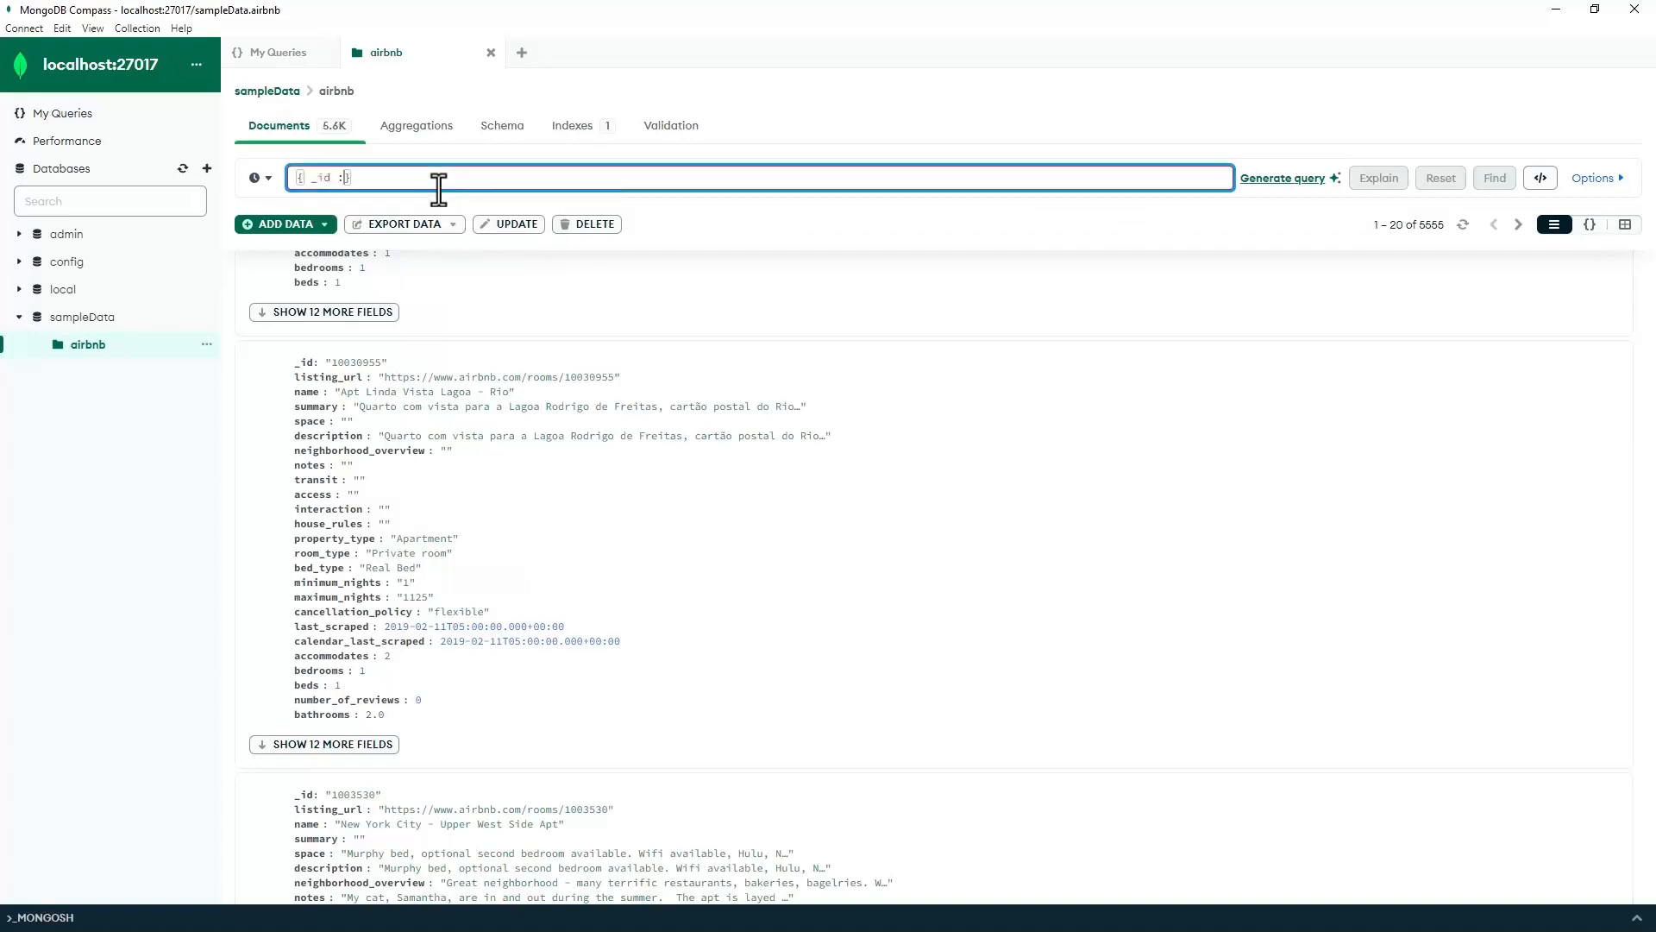
key(ctrl+v)
click(1494, 178)
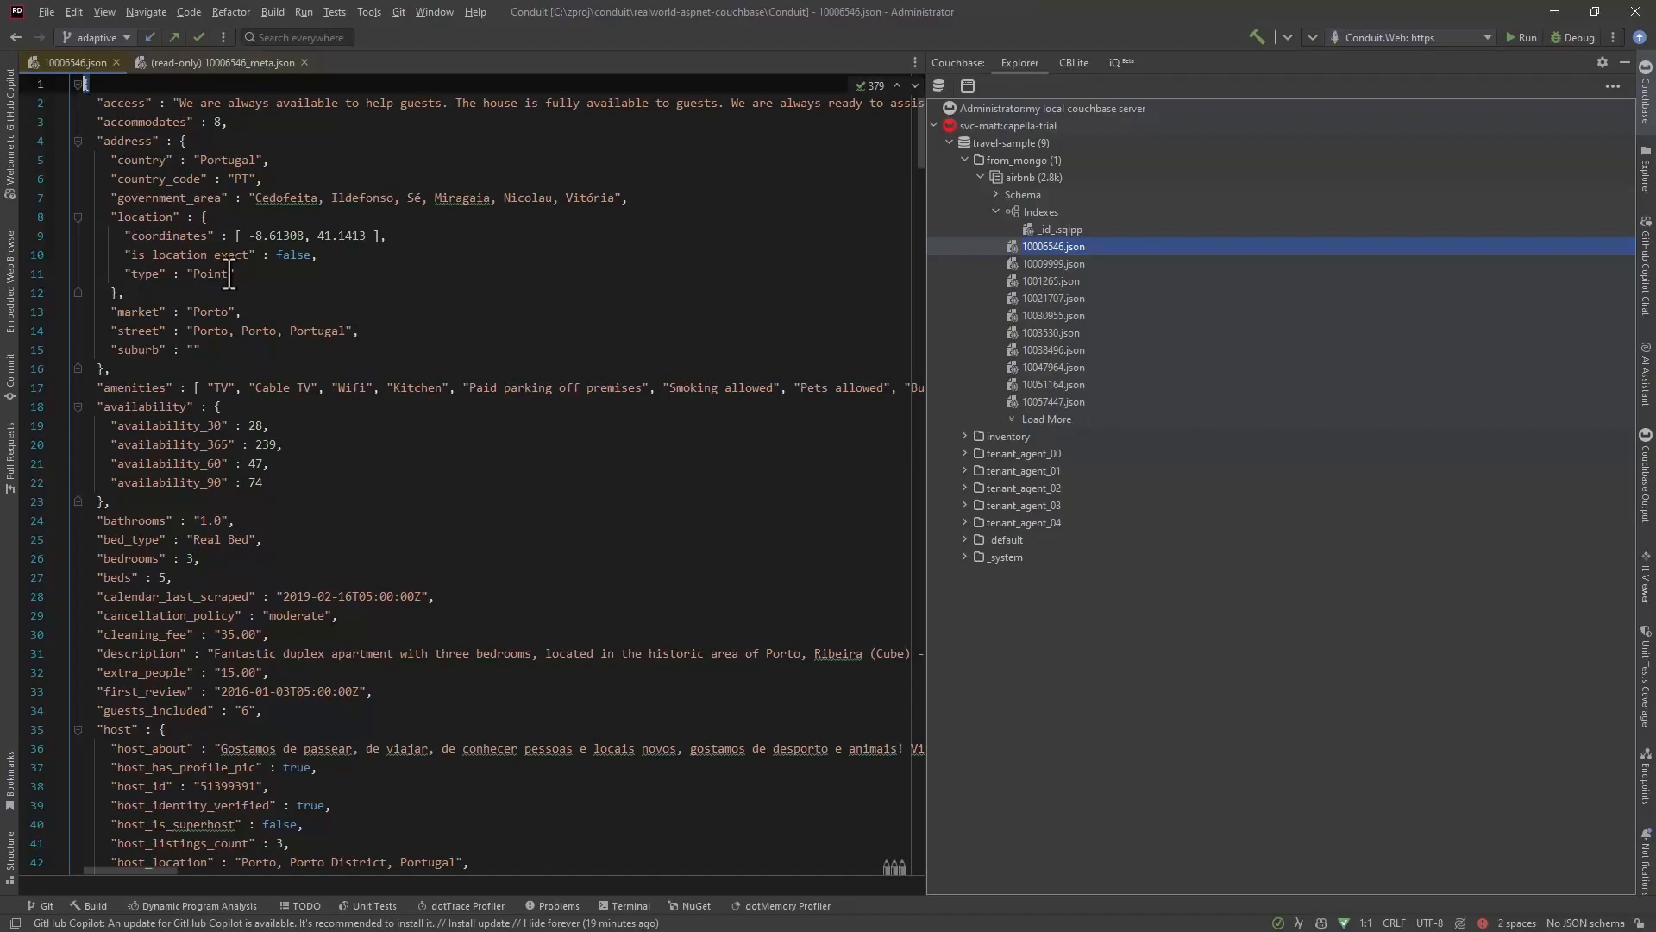
Step: Compare the MongoDB document with the migrated 10006546.json in Rider, highlighting the name field of the migrated copy
scroll(364, 579, down, 12)
scroll(363, 586, down, 3)
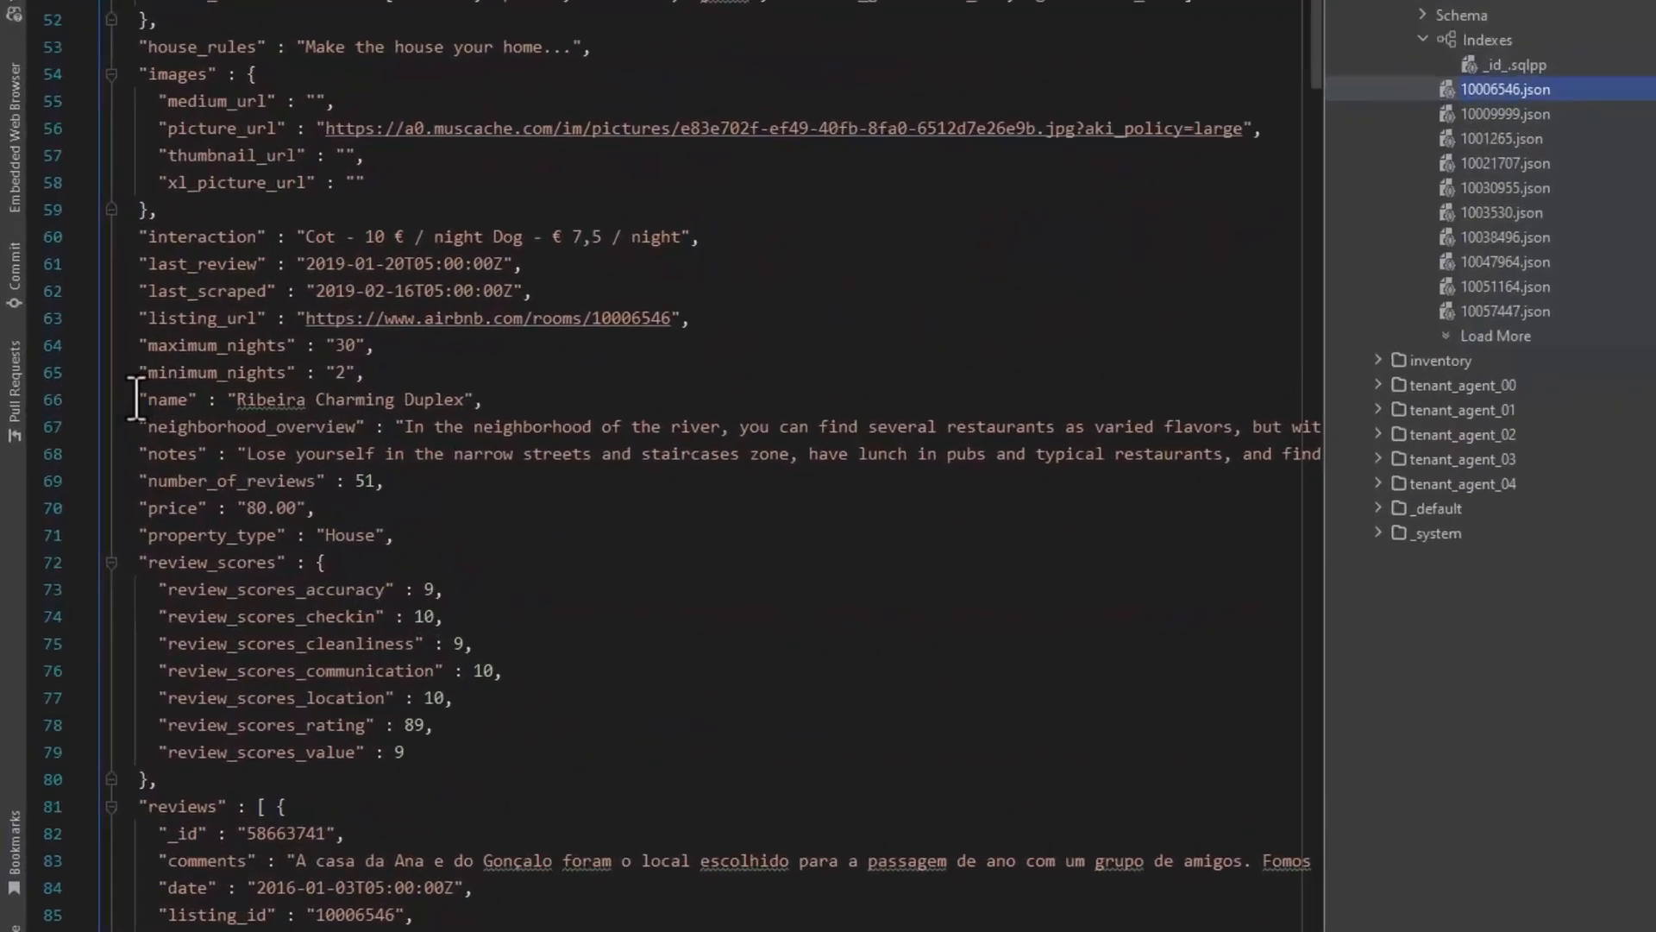
drag(97, 463, 338, 463)
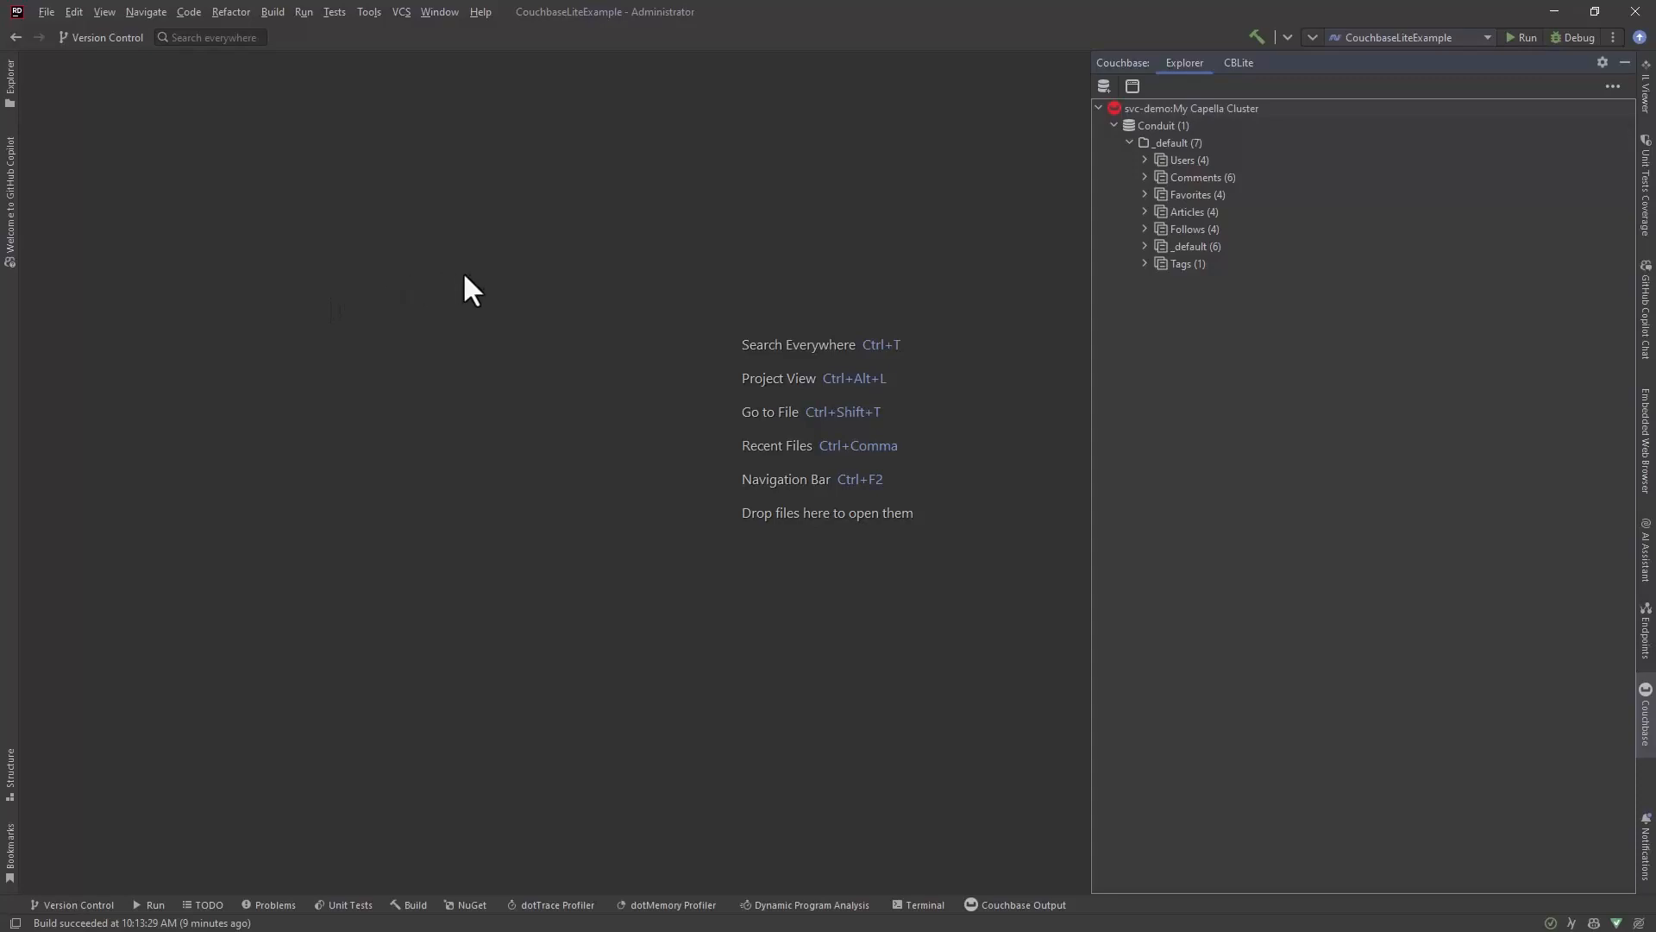
Step: Import the Couchbase Lite database mydb.cblite2 from the CouchbaseLite folder with the display name "my couchbase lite db"
click(1242, 63)
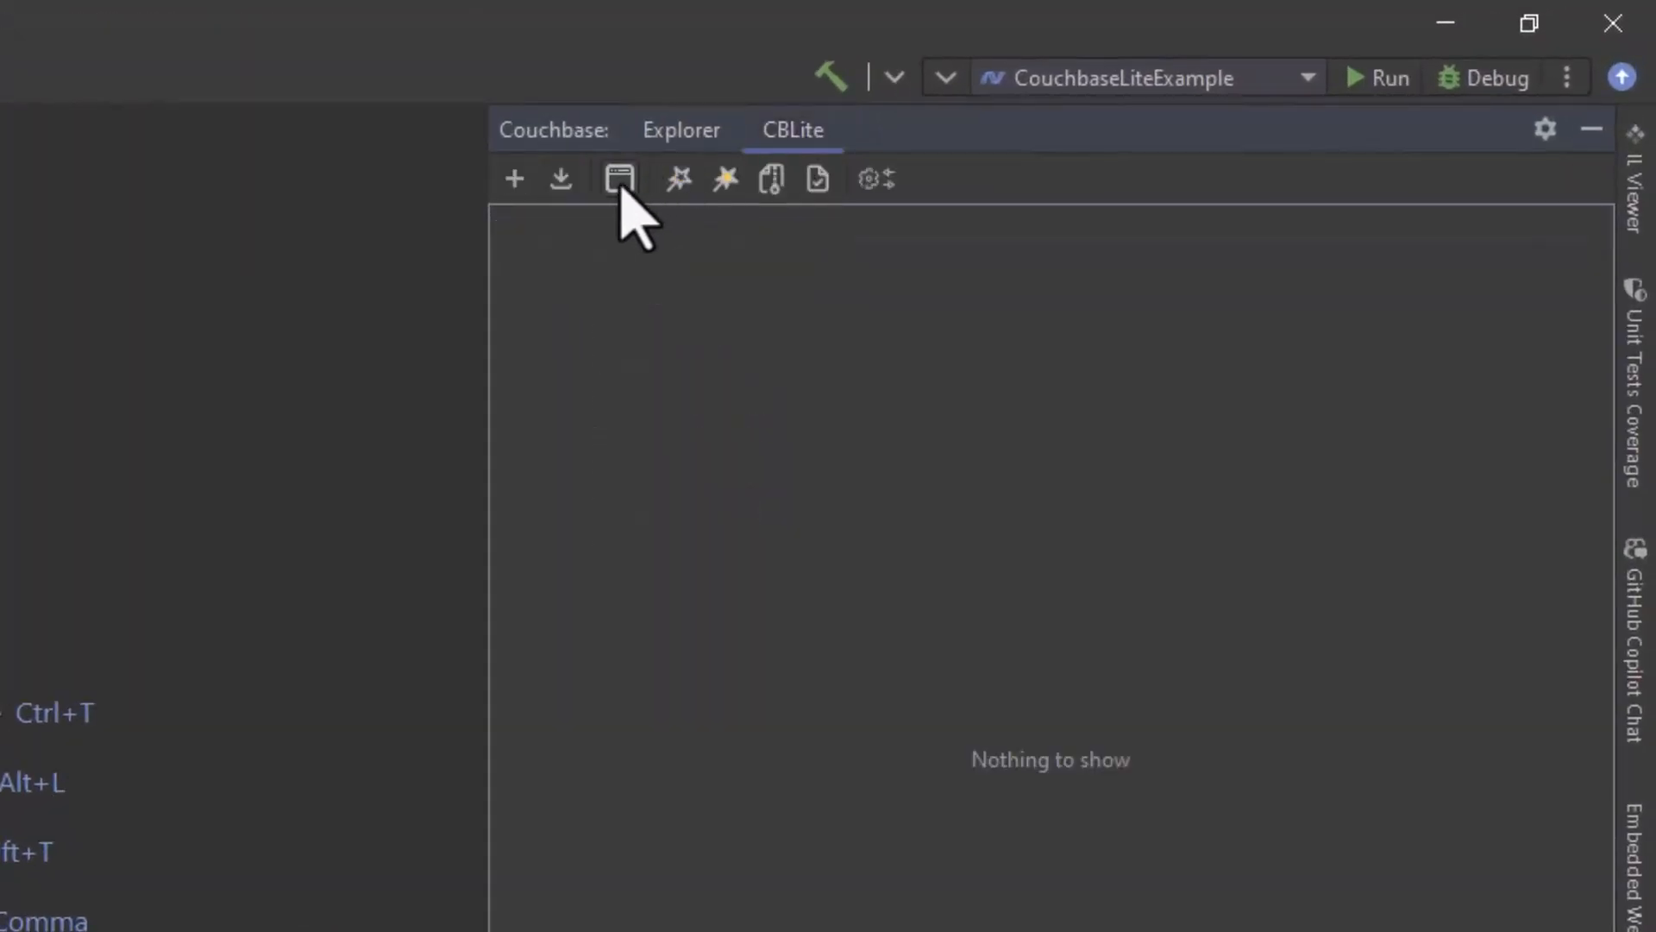
click(561, 181)
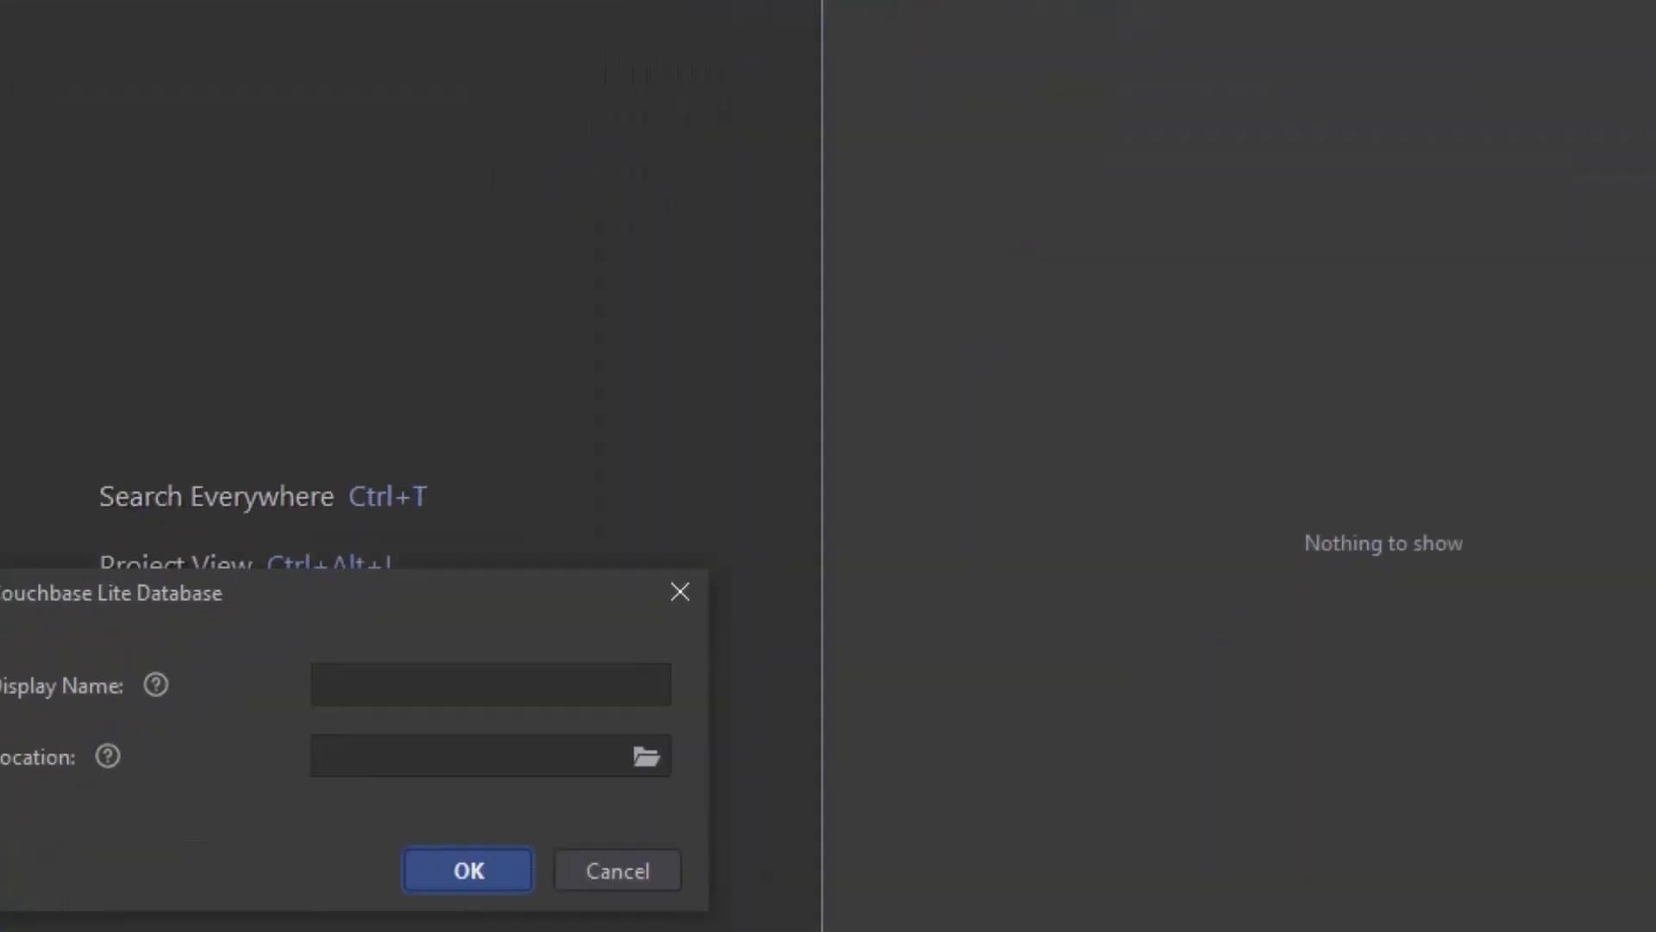
click(784, 404)
text(my couchbase lite db)
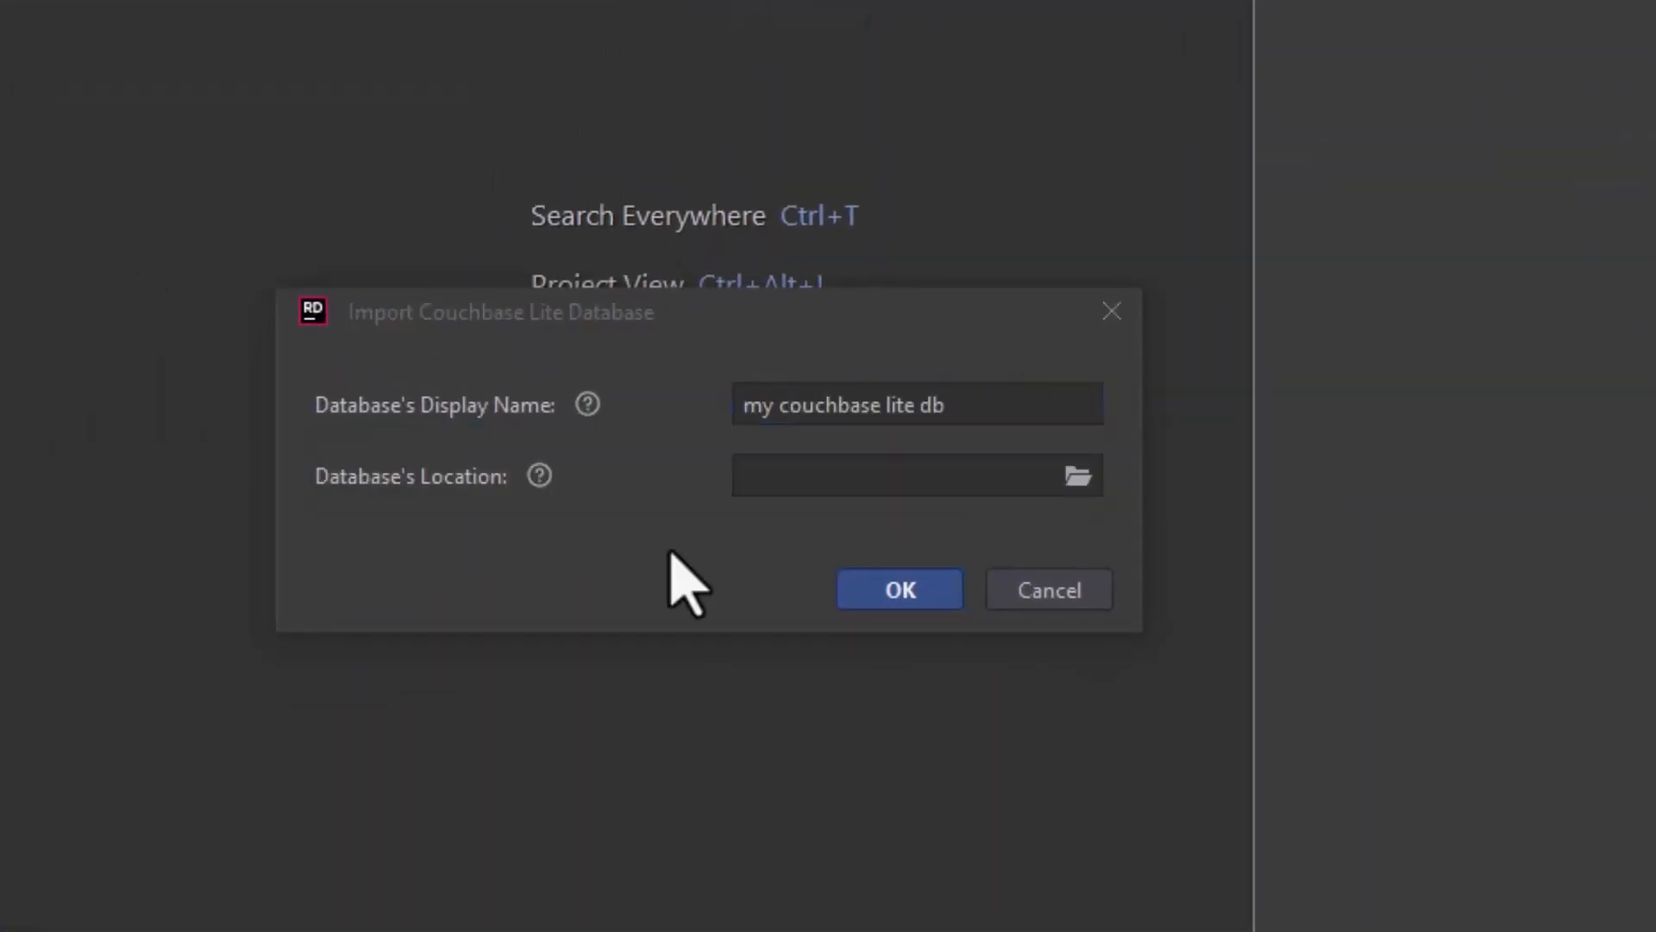
click(777, 477)
key(ctrl+v)
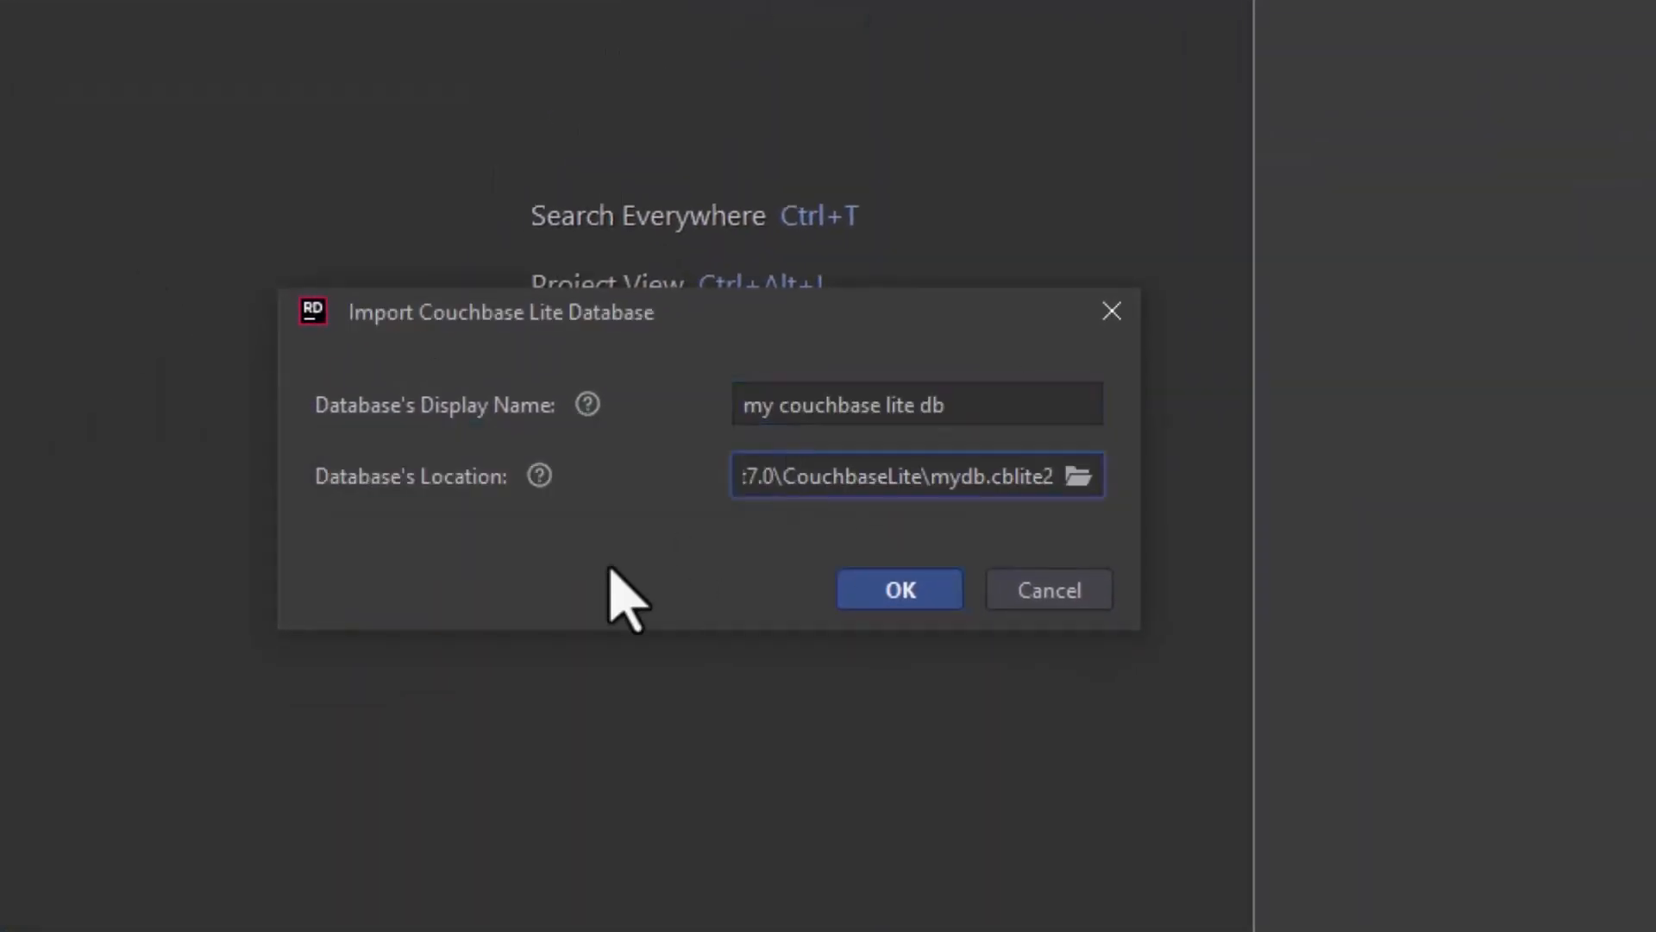
click(909, 590)
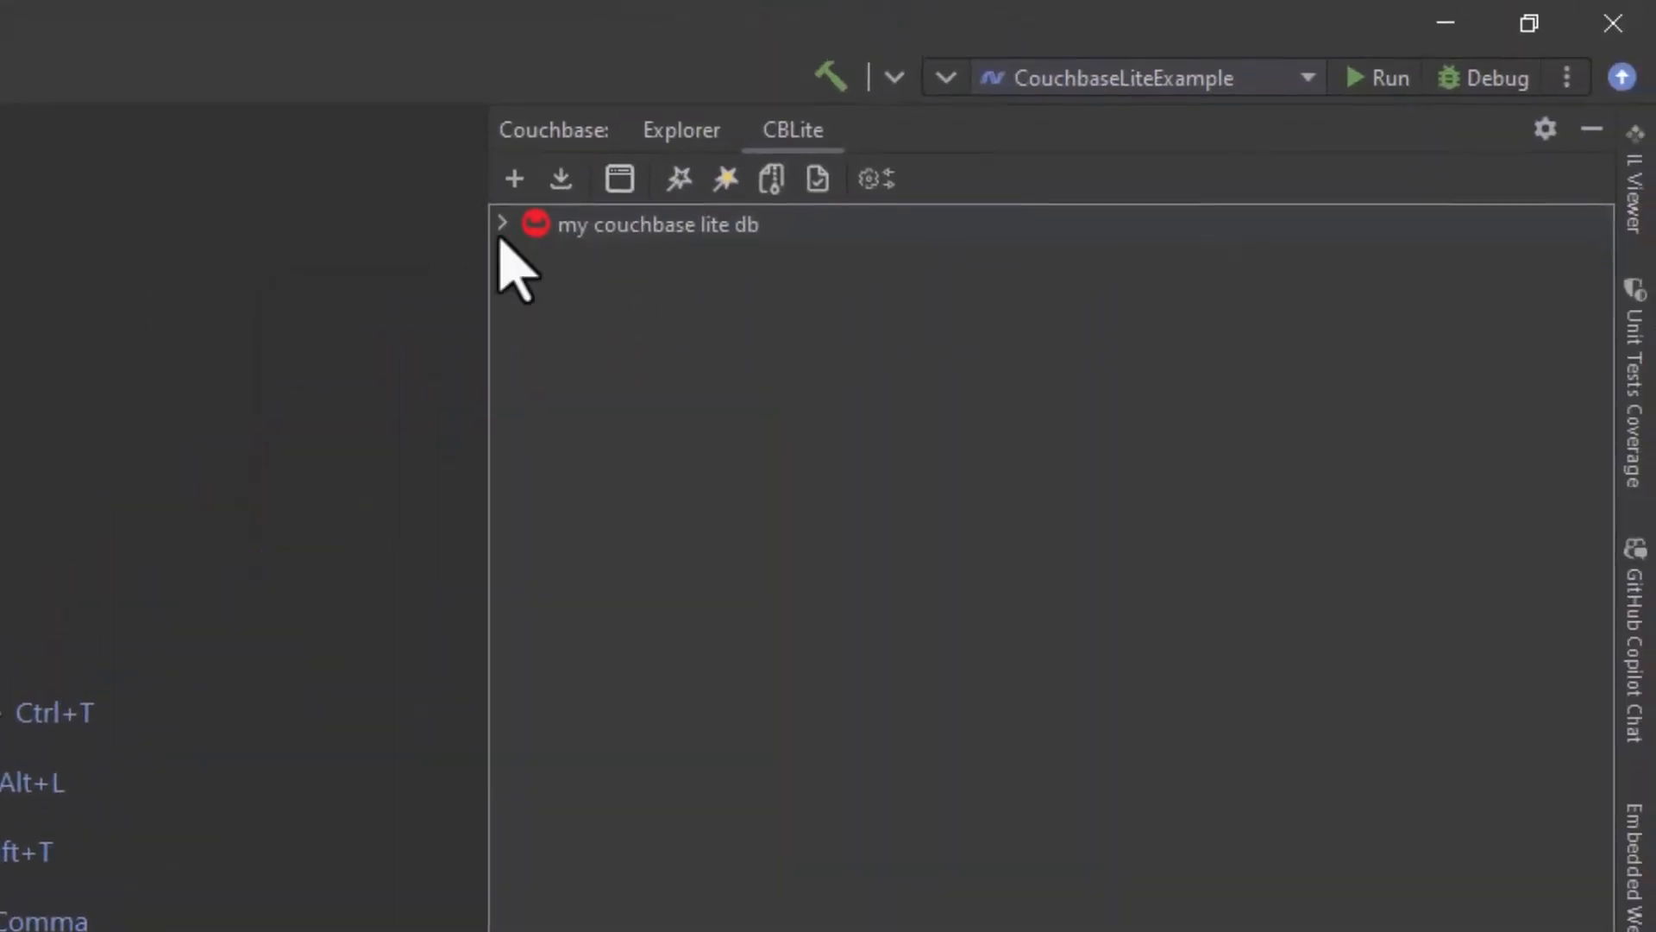
Step: Expand the articles collection in the _default scope of the Couchbase Lite database and open its first document
click(501, 225)
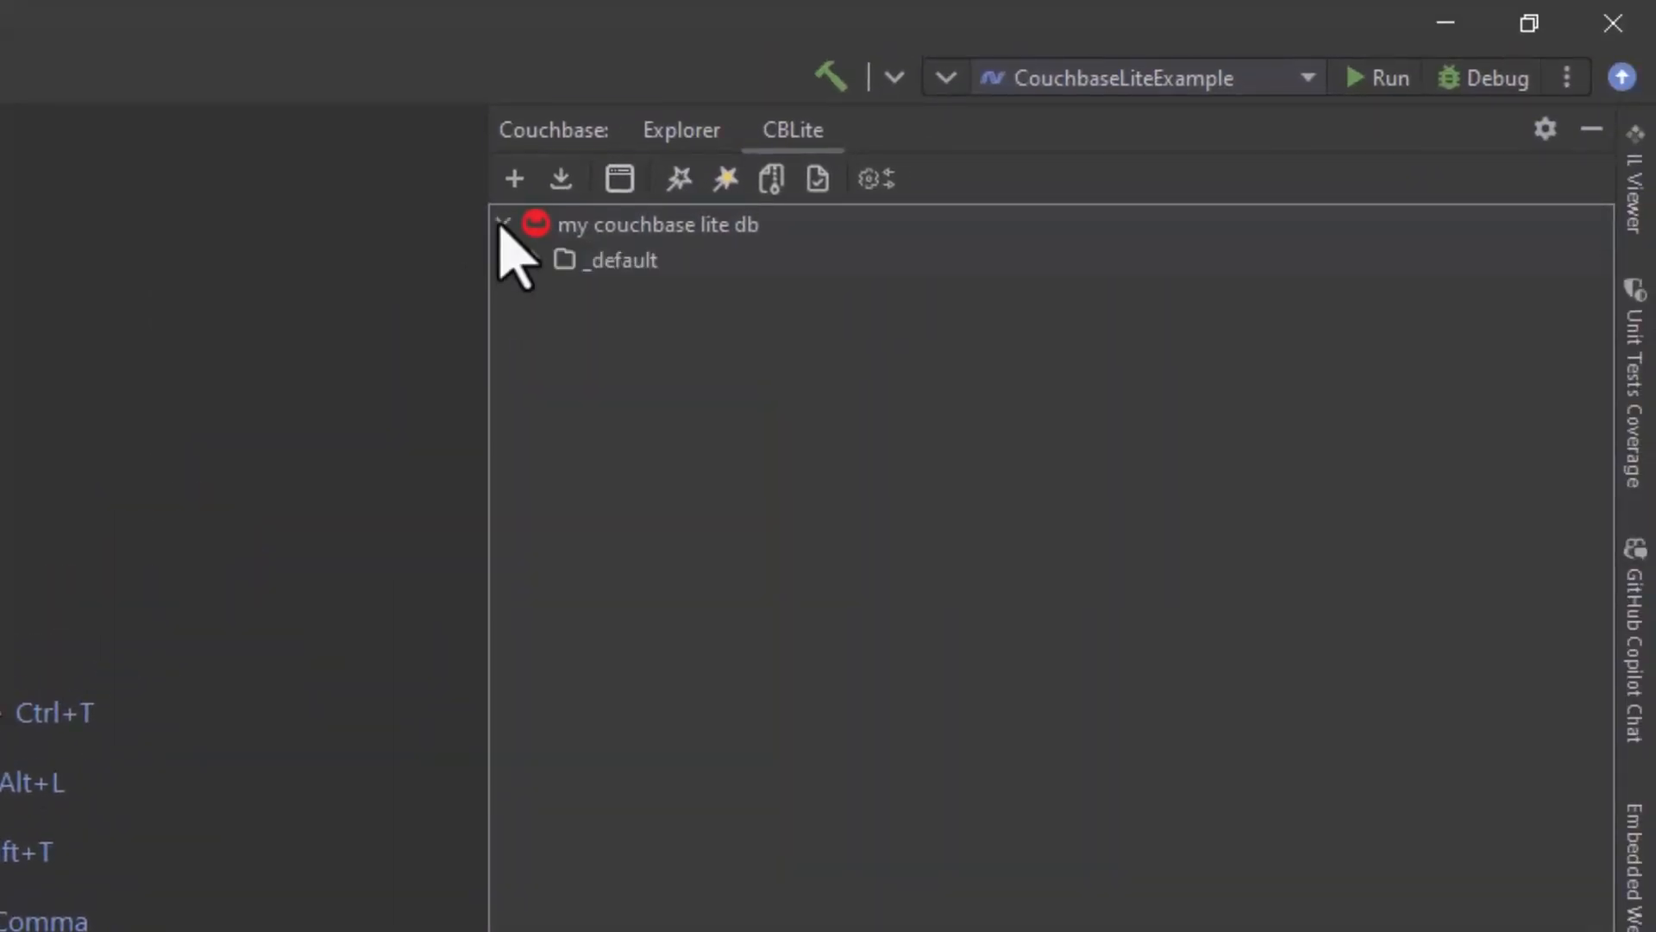
click(535, 258)
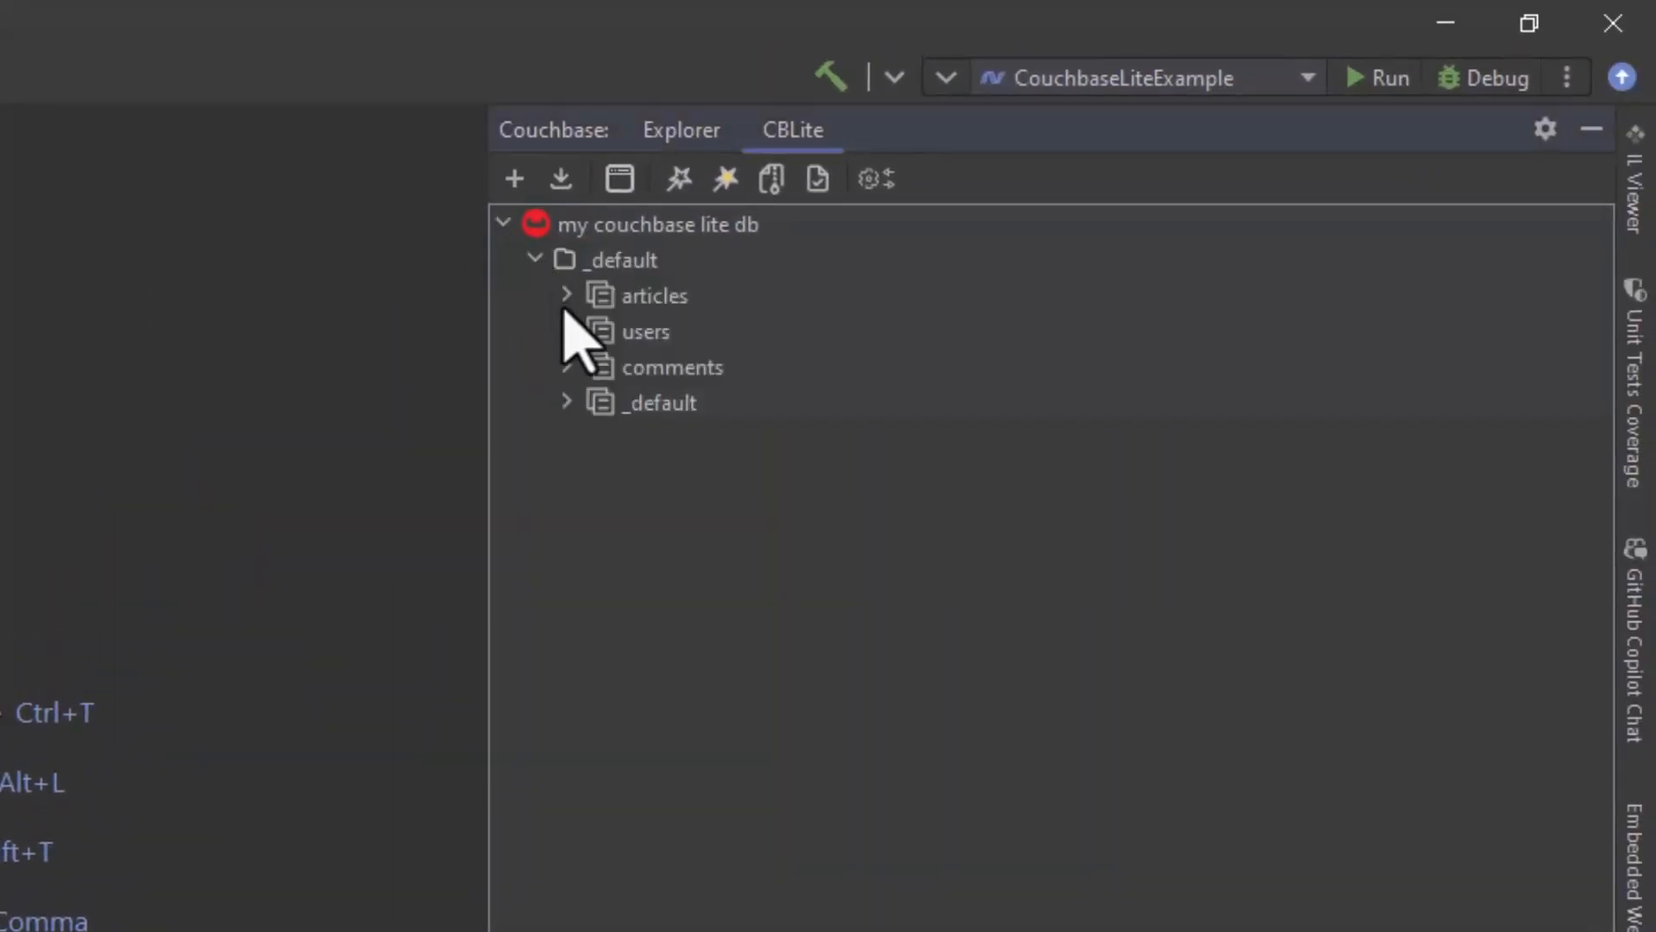
click(567, 296)
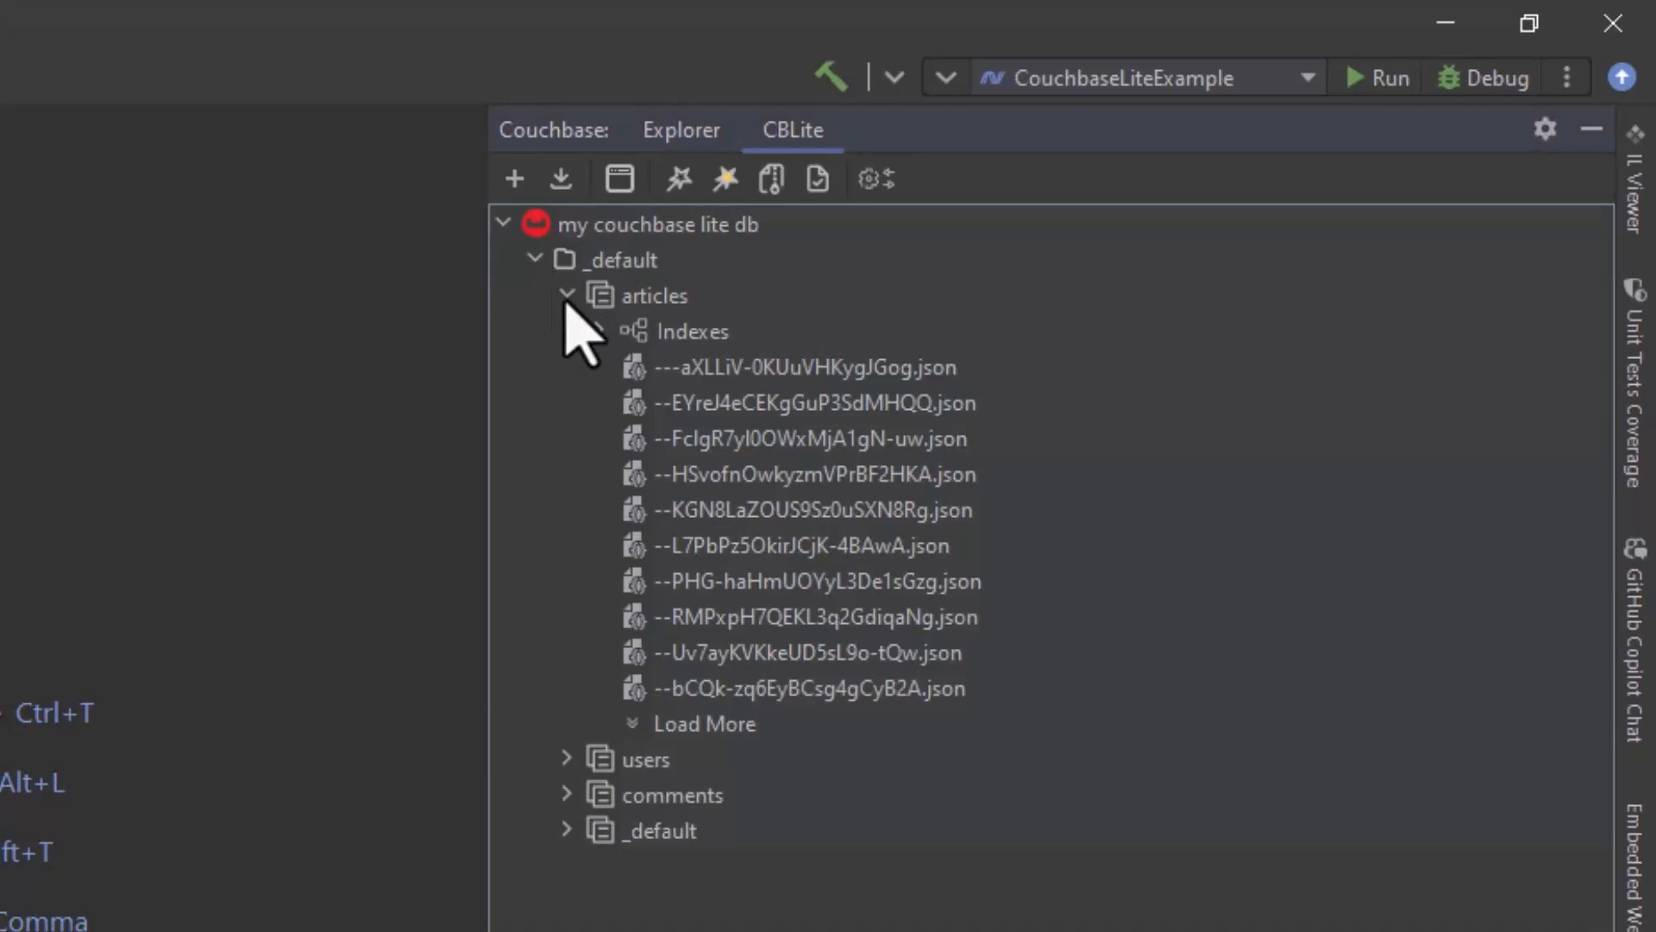
double_click(740, 368)
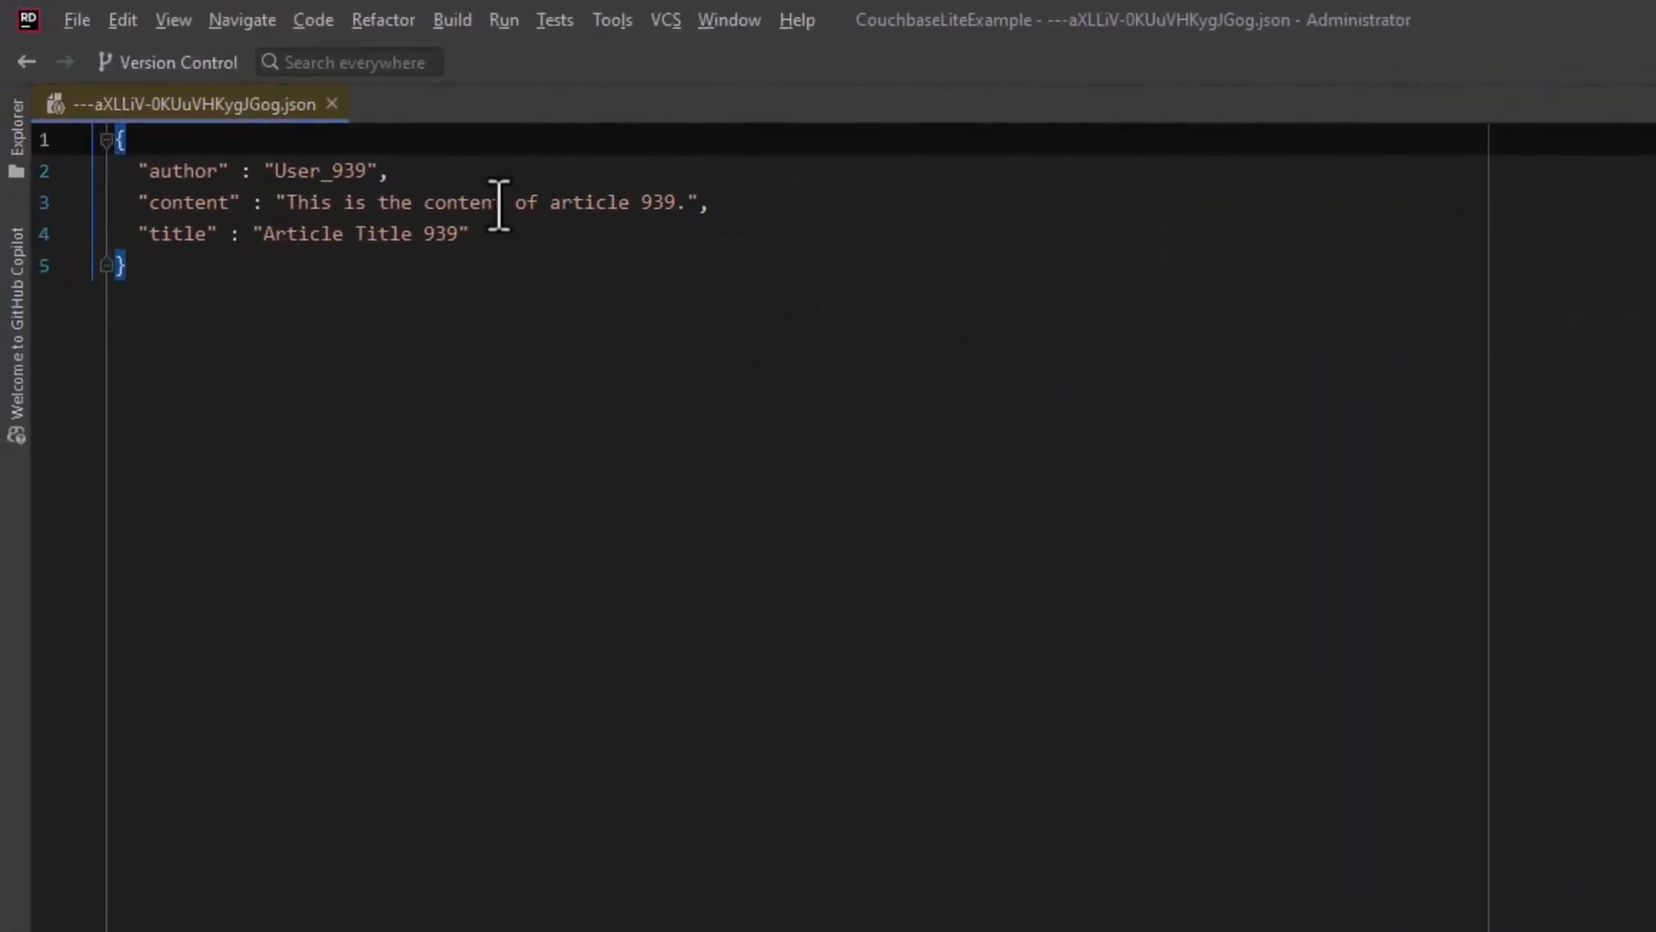
Step: Append "Testing!" to the content value of the article document and close it
click(688, 202)
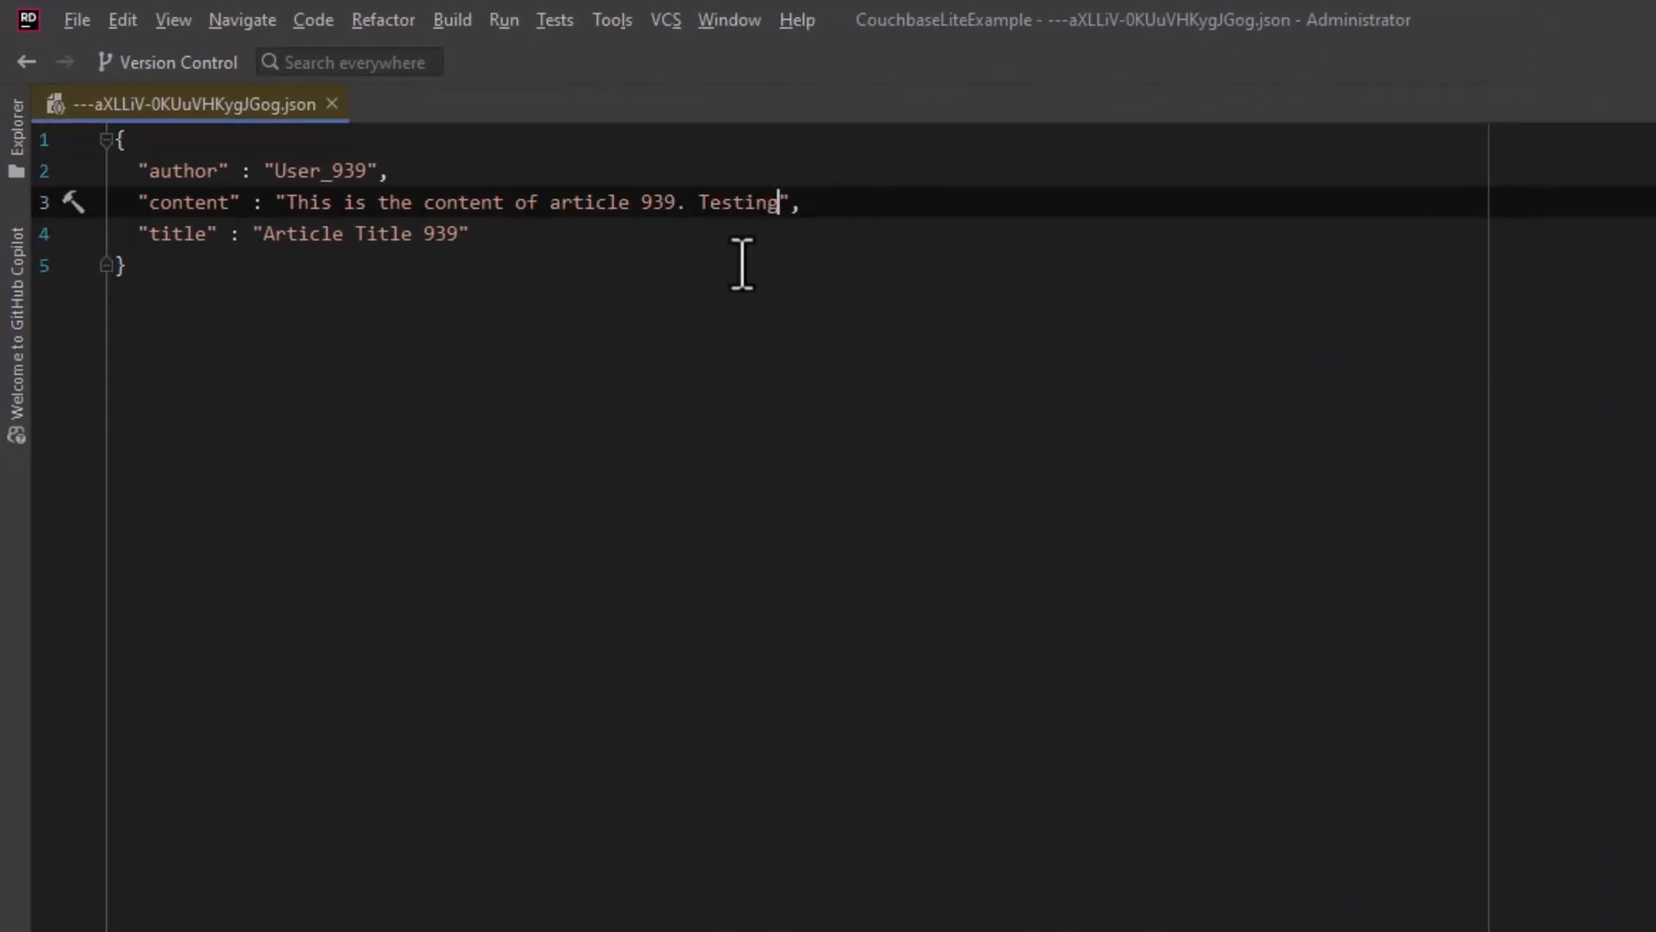
click(332, 104)
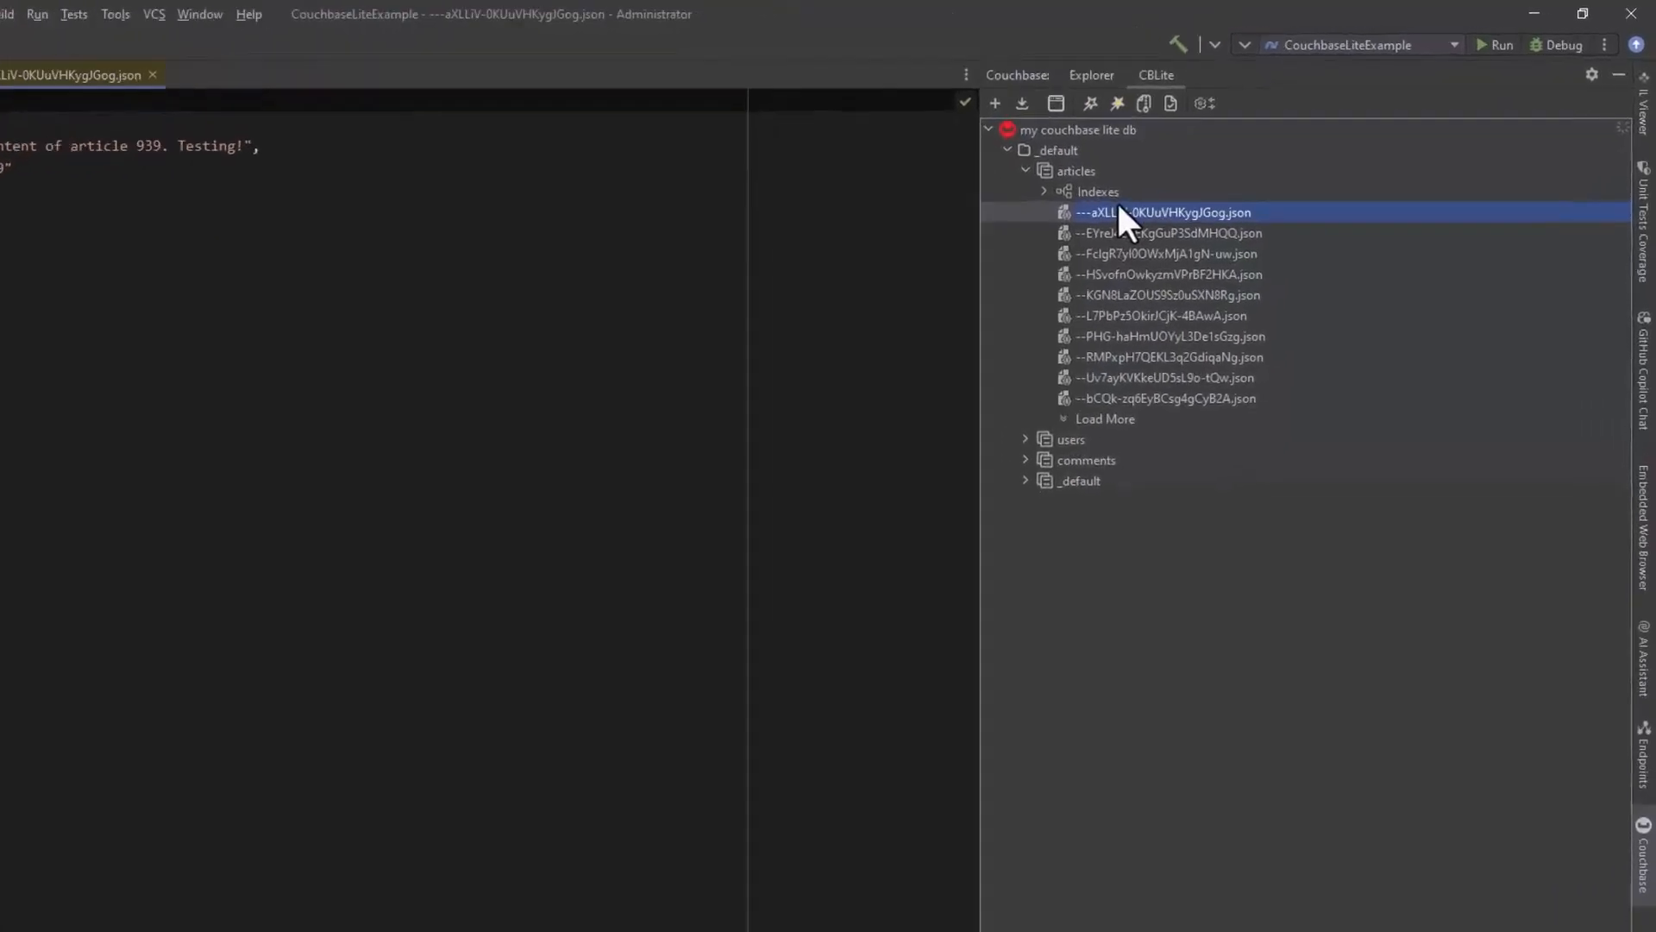
Step: Open the Sync Gateway test configuration for the Couchbase Lite database
click(963, 159)
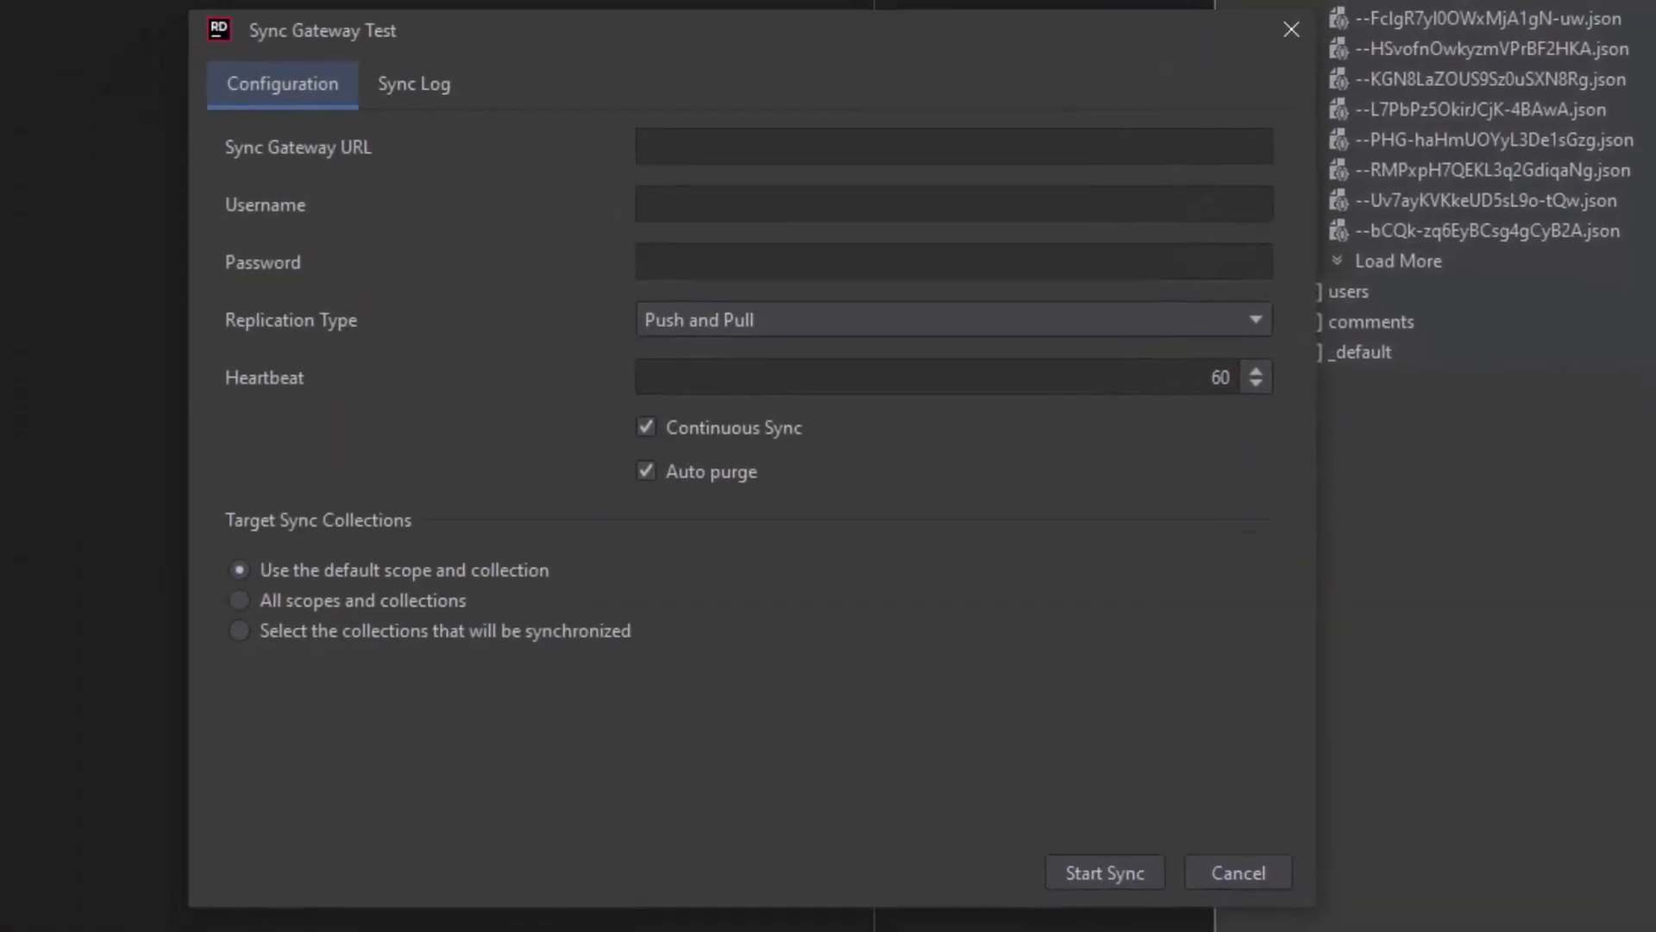